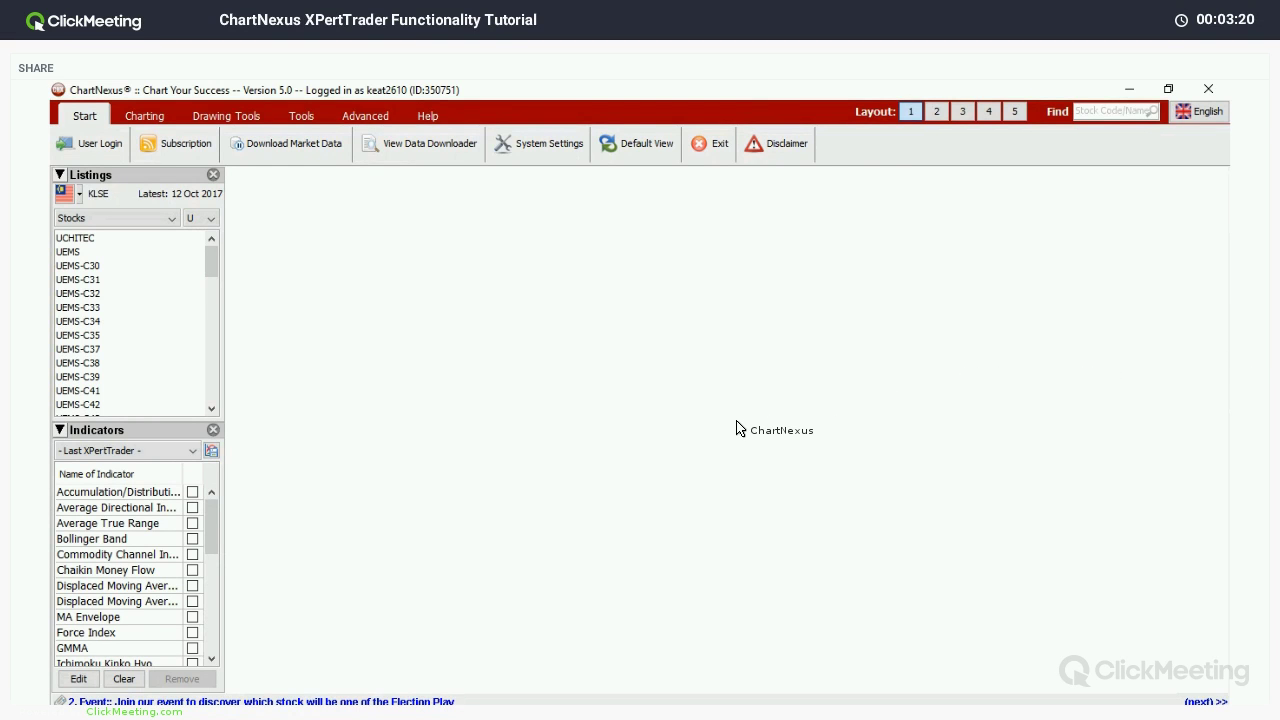
# Step: Open XPertTrader, view the Stocks Screener page, then switch to the empty Backtester page
pyautogui.click(365, 115)
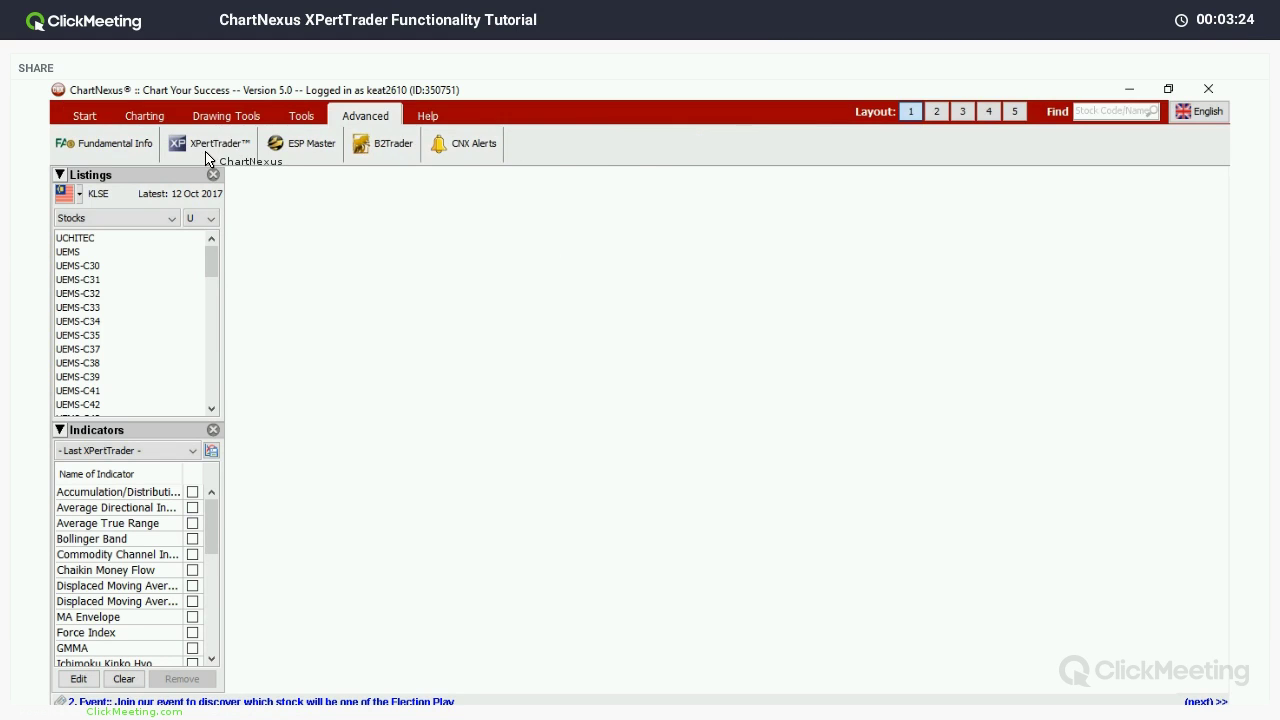
pyautogui.click(207, 152)
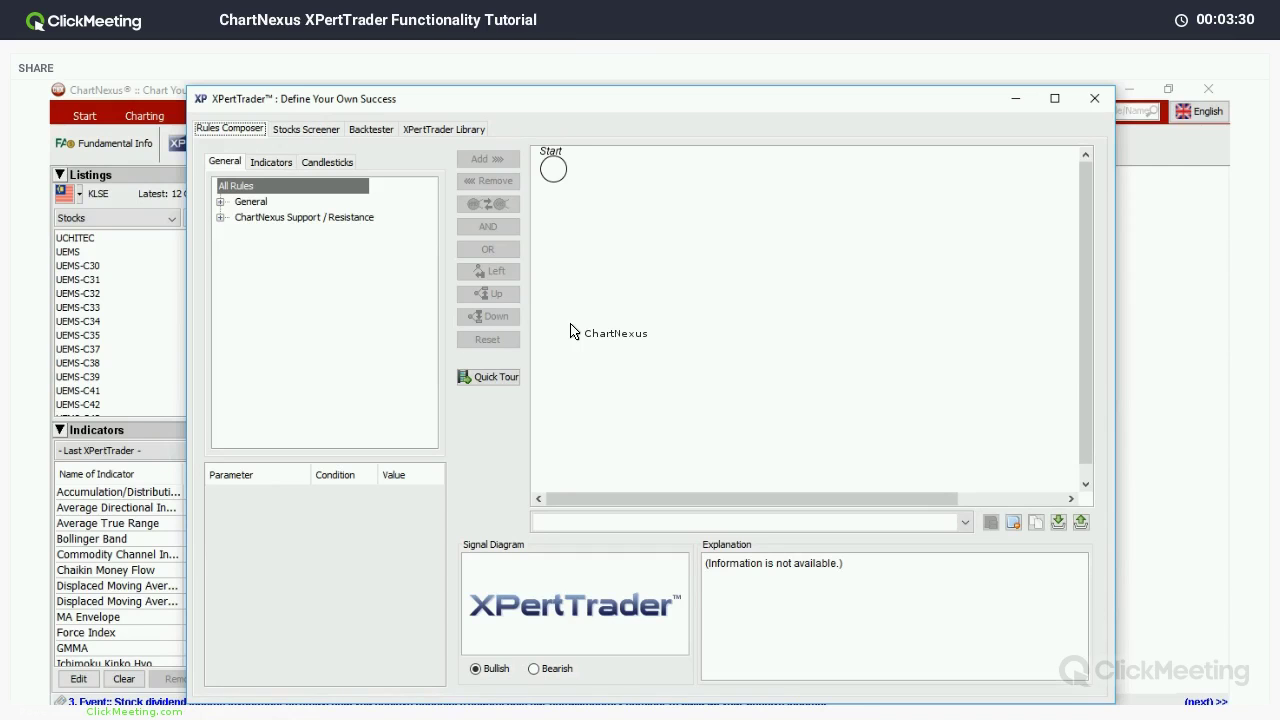
pyautogui.click(327, 133)
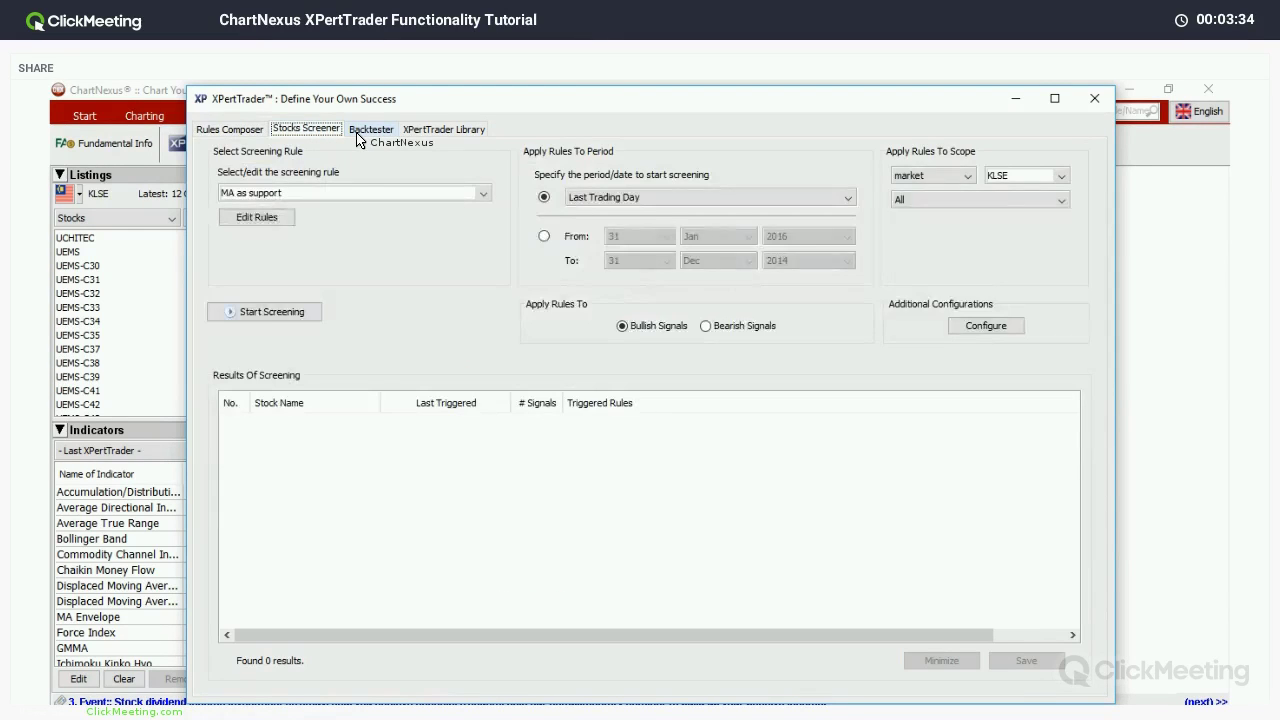
pyautogui.click(357, 136)
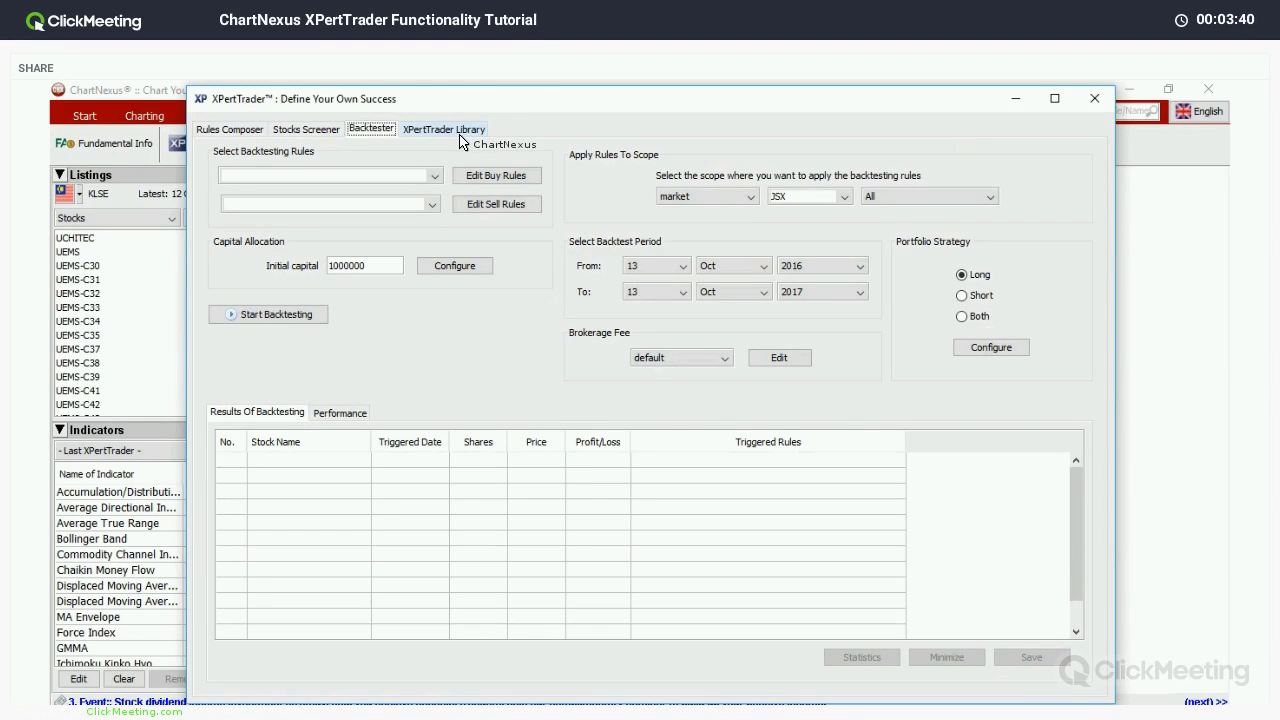
# Step: Show the Rules Composer, browse the Candlesticks rules, then return to the General rule categories
pyautogui.click(223, 131)
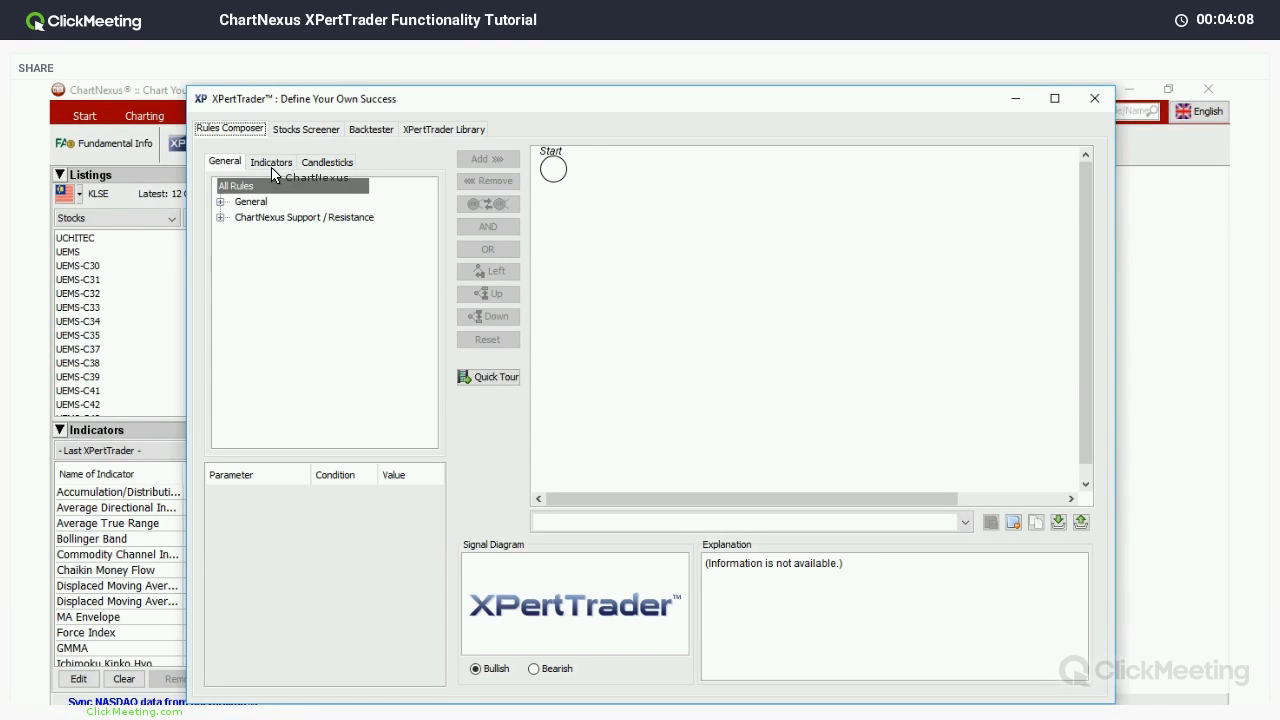
pyautogui.click(344, 170)
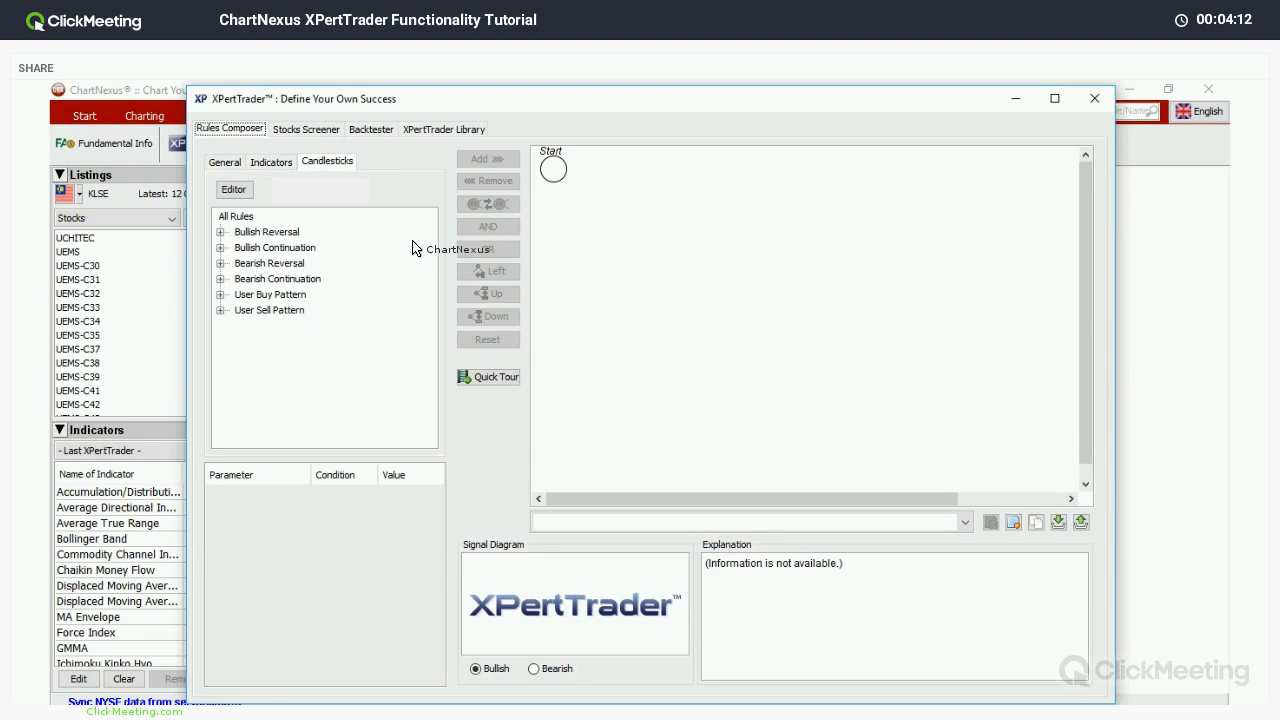
pyautogui.hotkey('ctrl', 'Tab')
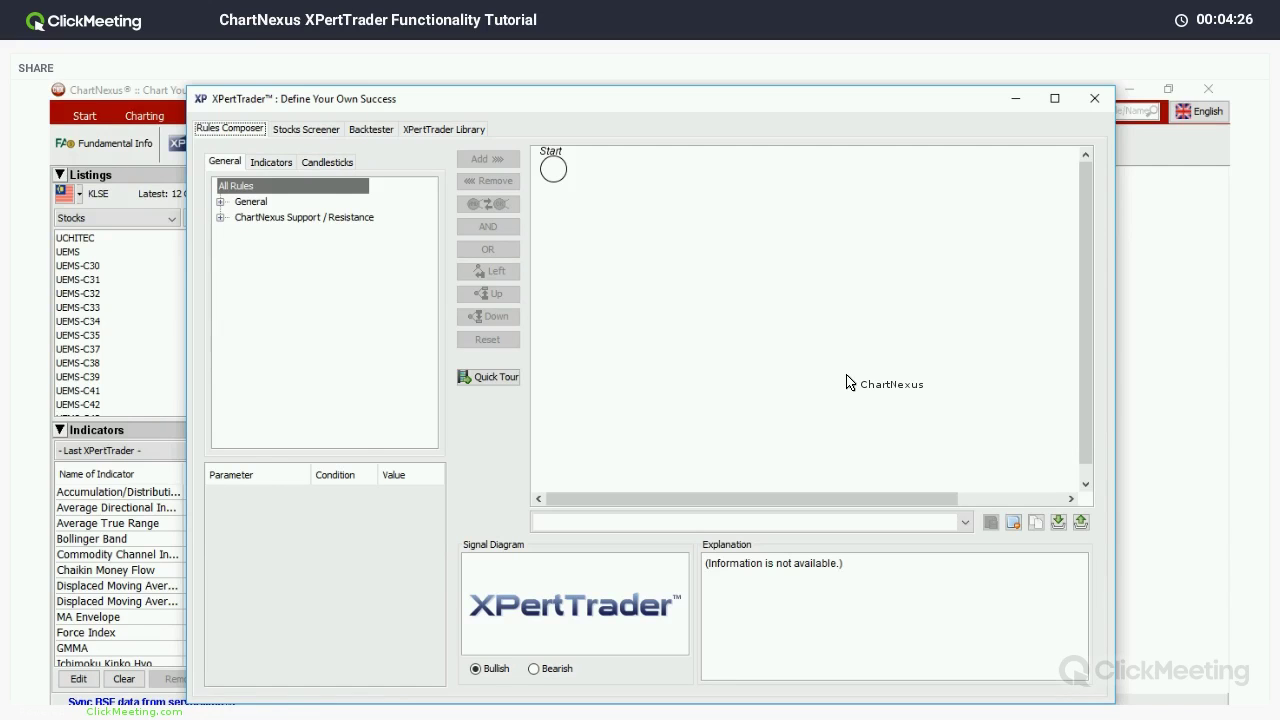
# Step: Add Price Increase as R1 and Volume Increase as R2 under AND, then select R1
pyautogui.moveTo(268, 215); pyautogui.dragTo(317, 240)
pyautogui.doubleClick(250, 201)
pyautogui.click(294, 232)
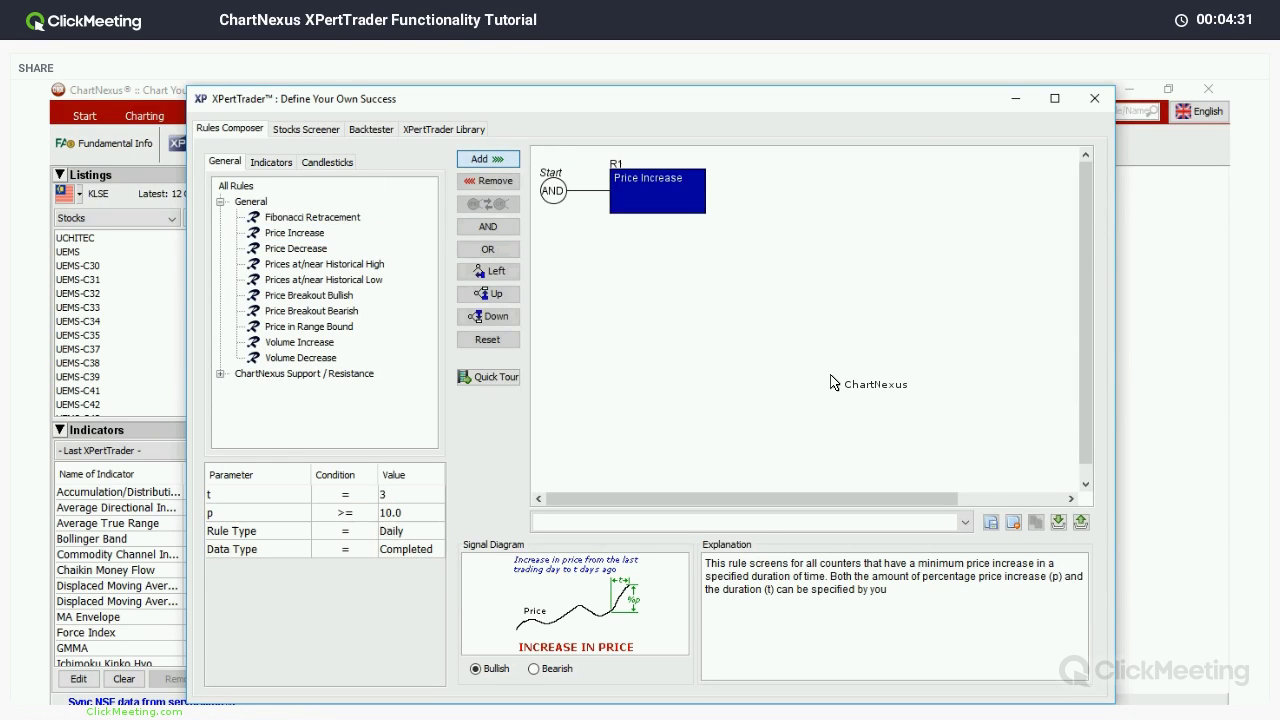
pyautogui.press('Return')
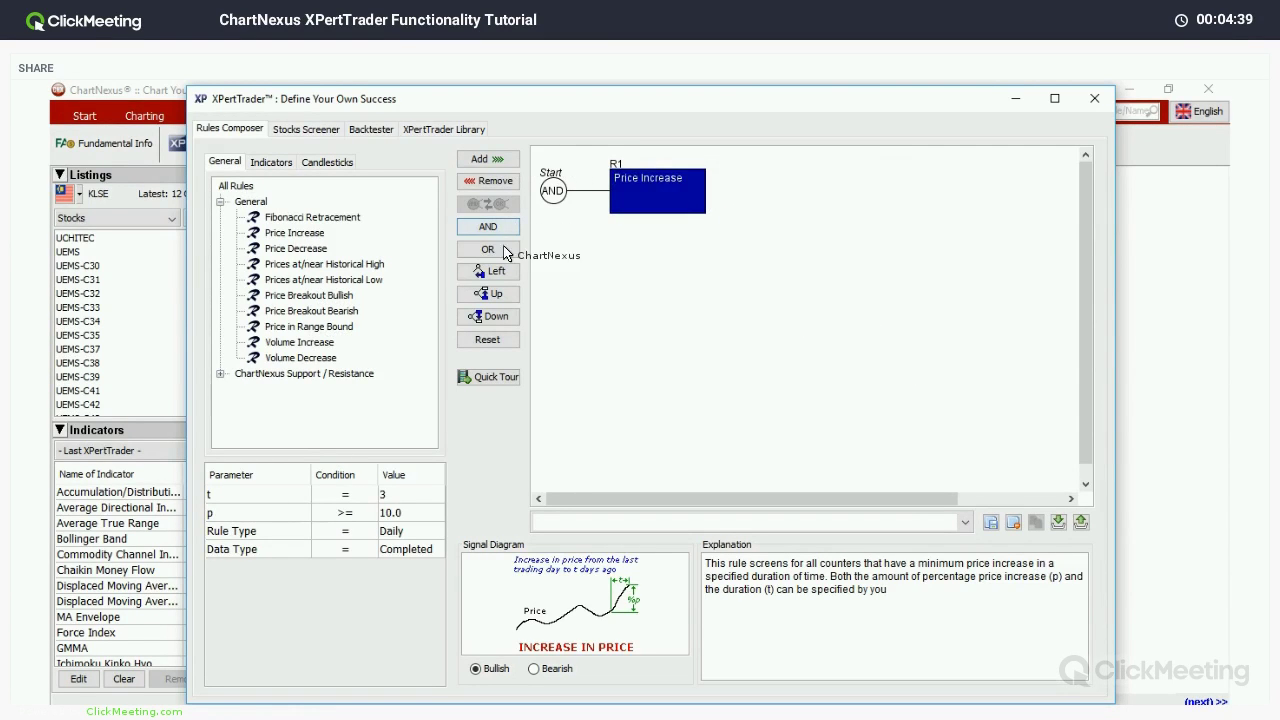
pyautogui.moveTo(650, 229); pyautogui.dragTo(655, 240)
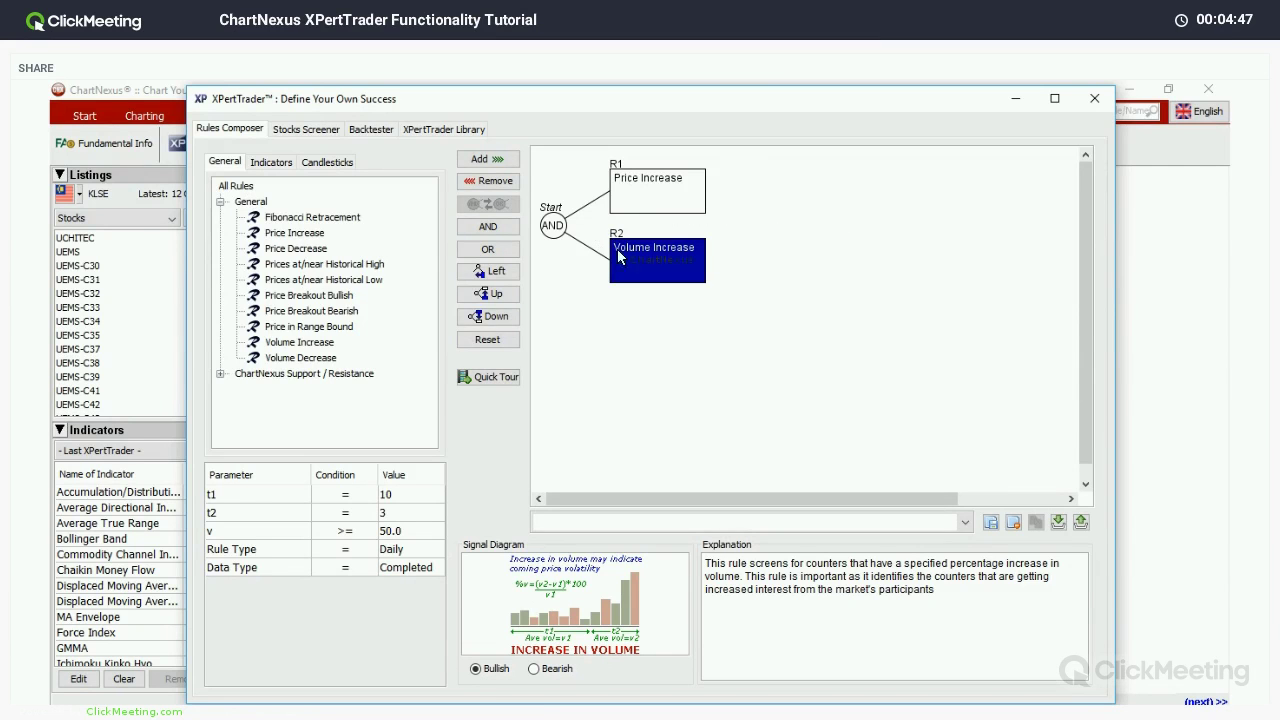
pyautogui.click(657, 198)
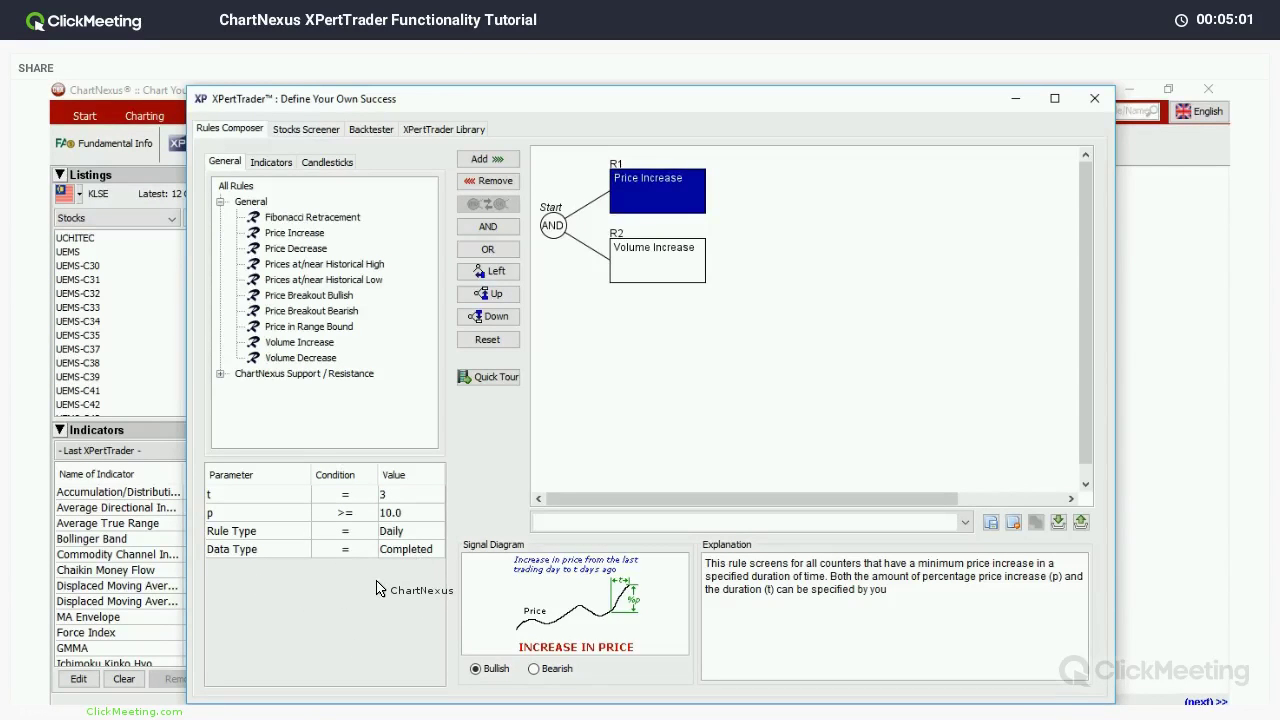
# Step: Set the Price Increase rule's t to 10 days and p to 50%
pyautogui.click(422, 501)
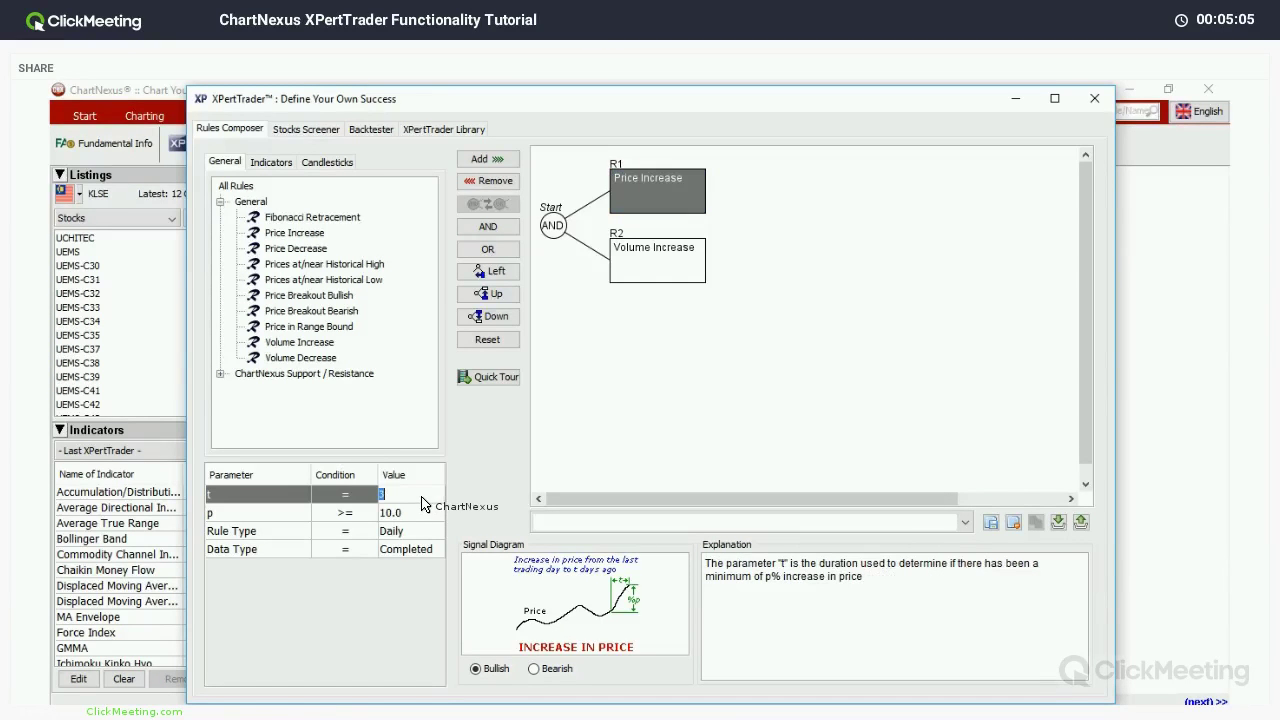
pyautogui.write('10')
pyautogui.click(401, 515)
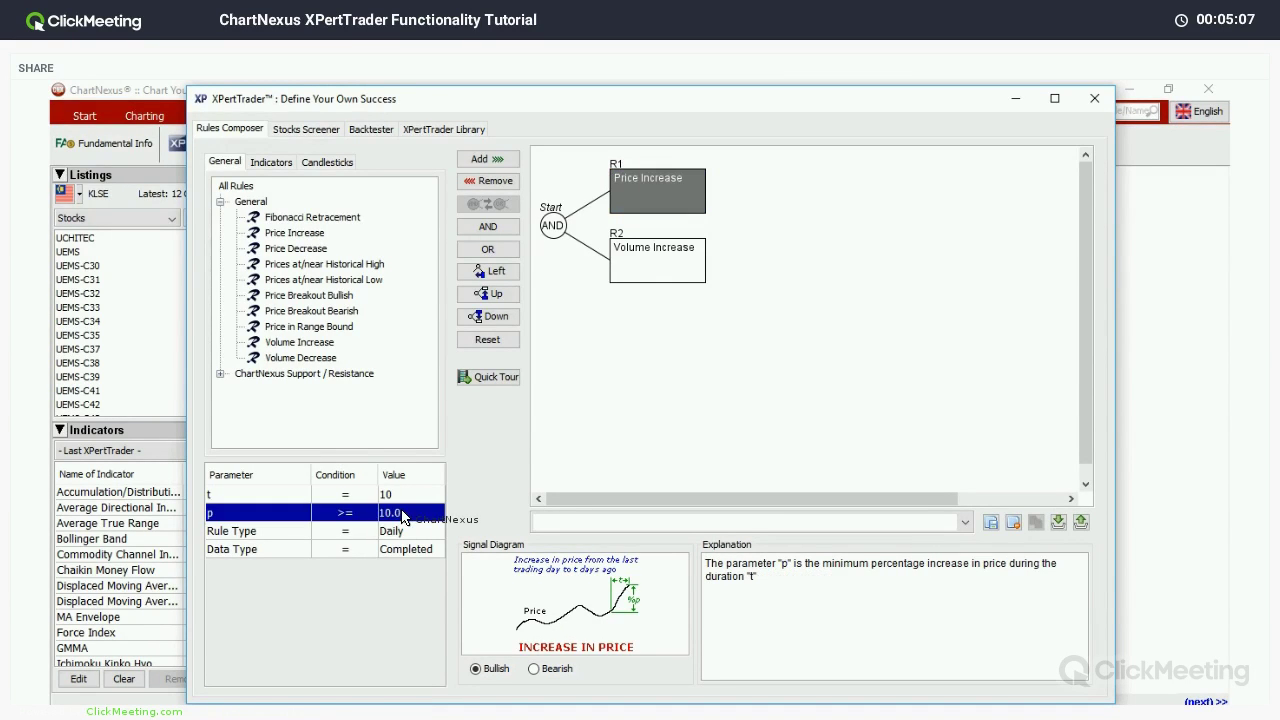
pyautogui.write('50')
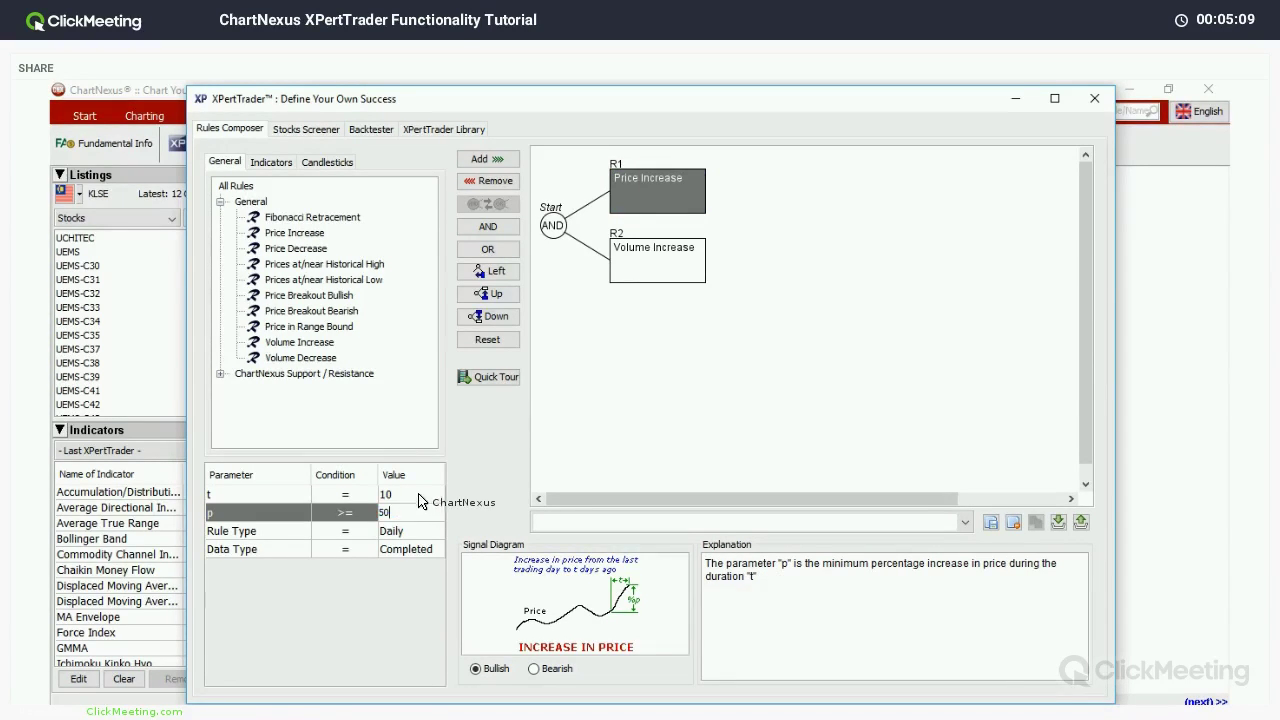
pyautogui.press('Return')
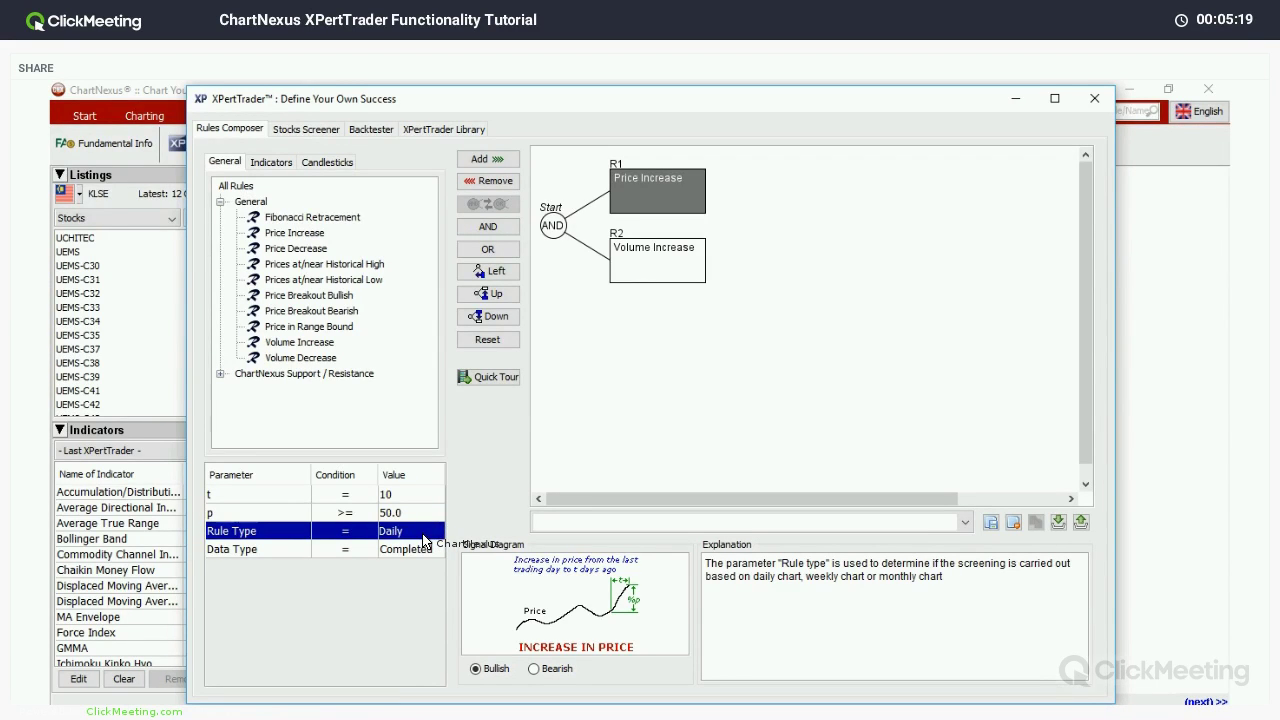
pyautogui.click(423, 536)
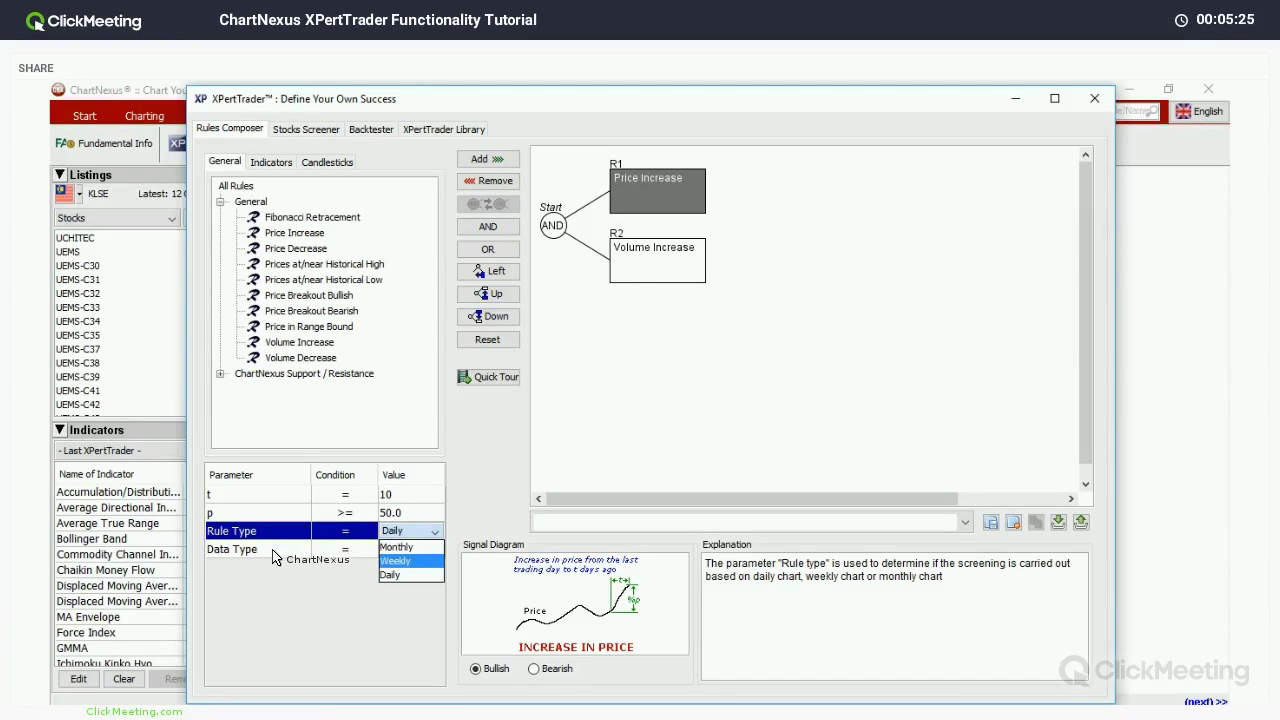
pyautogui.press('Up')
pyautogui.press('Escape')
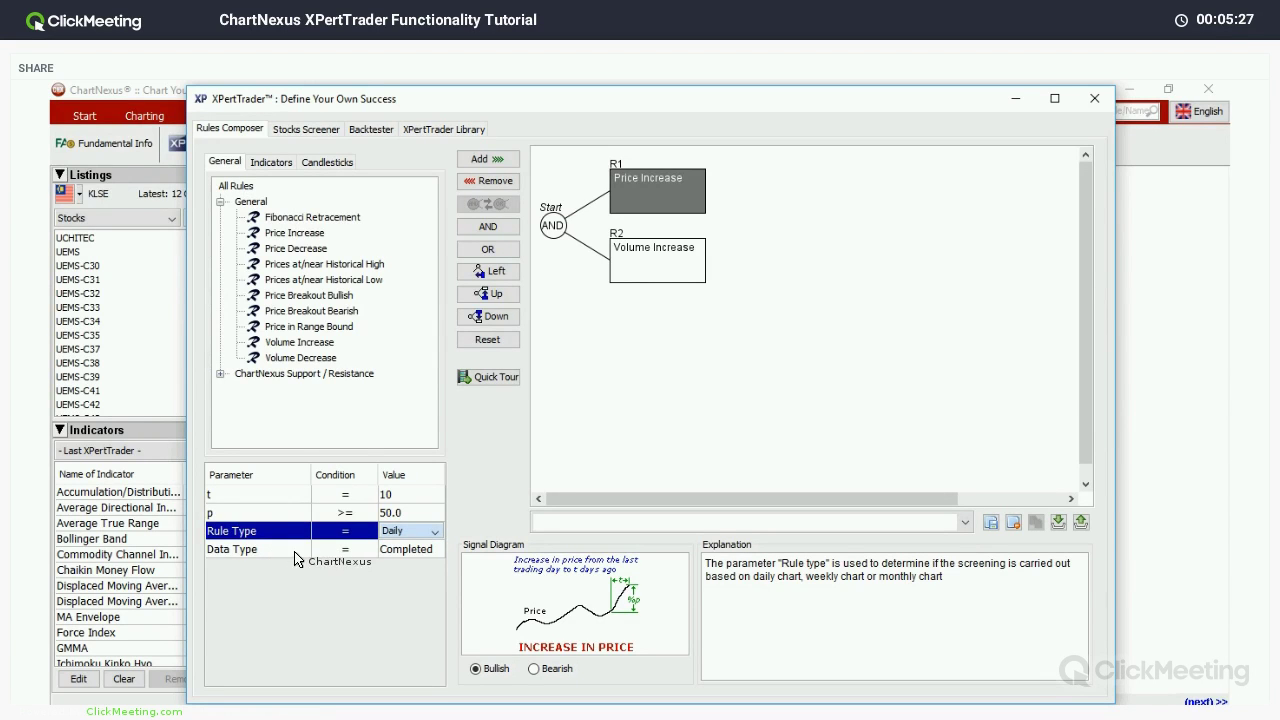
pyautogui.click(421, 553)
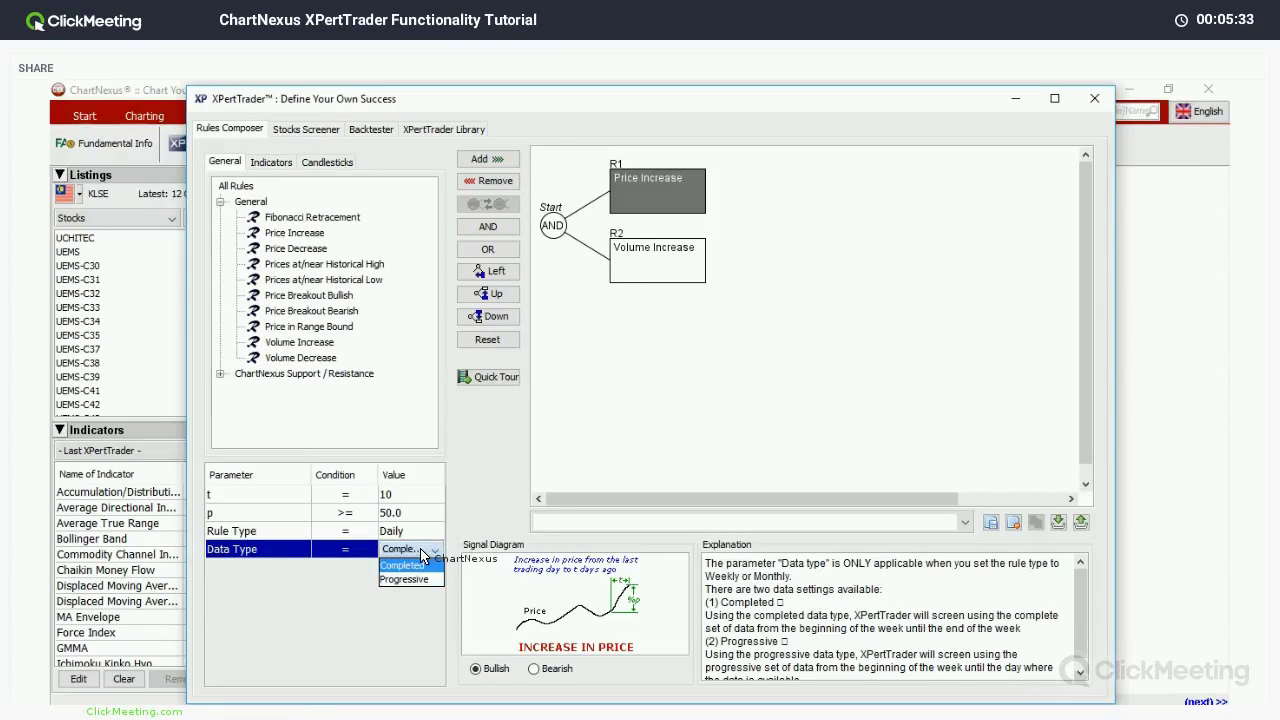
pyautogui.click(434, 535)
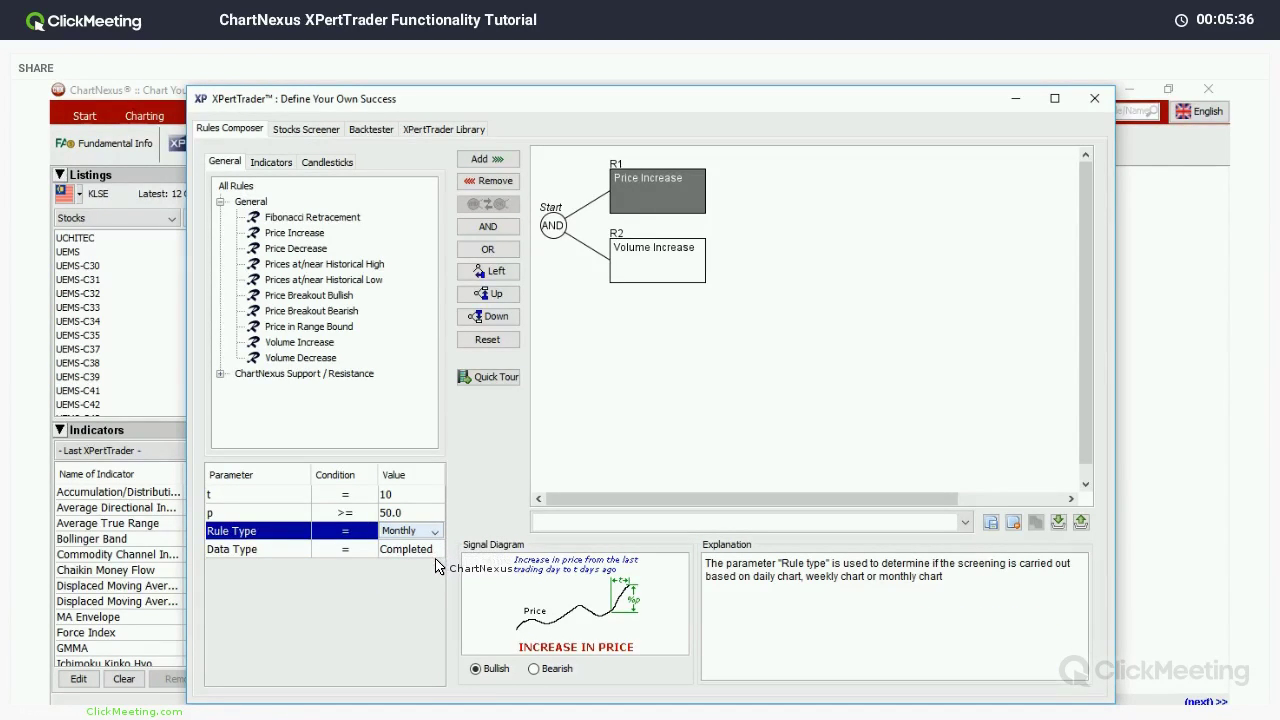
pyautogui.click(436, 556)
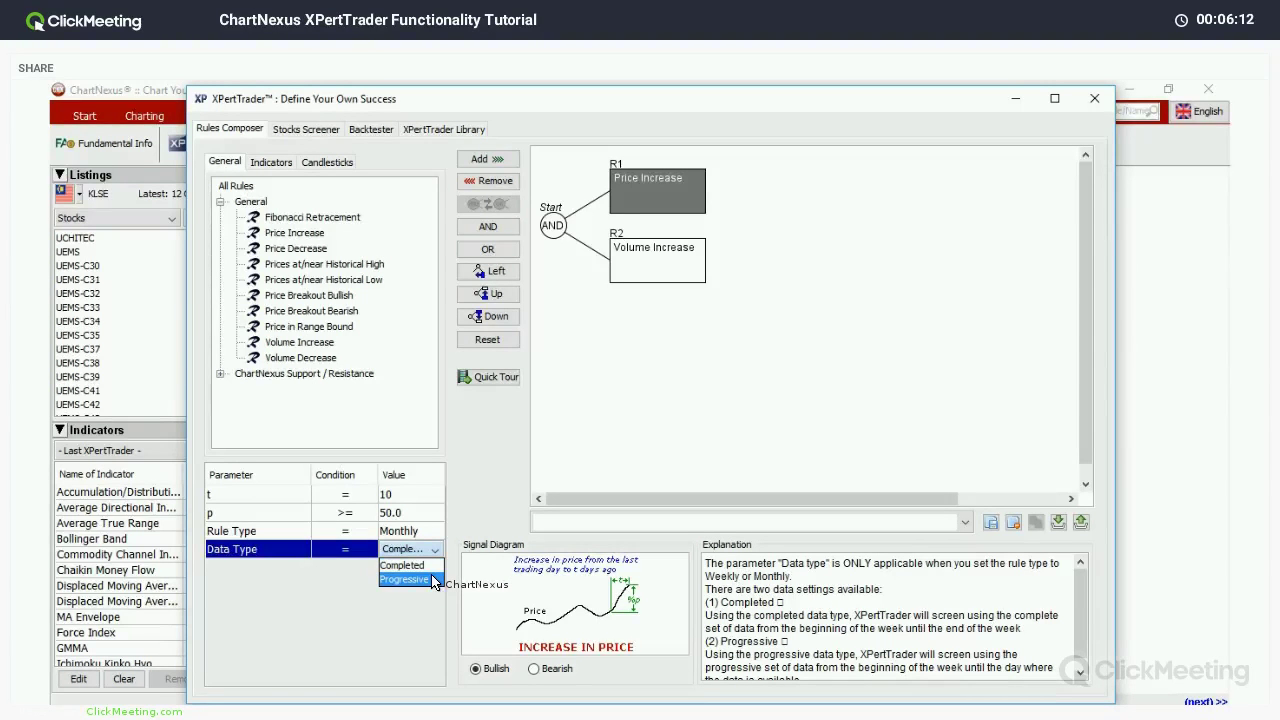
pyautogui.click(410, 580)
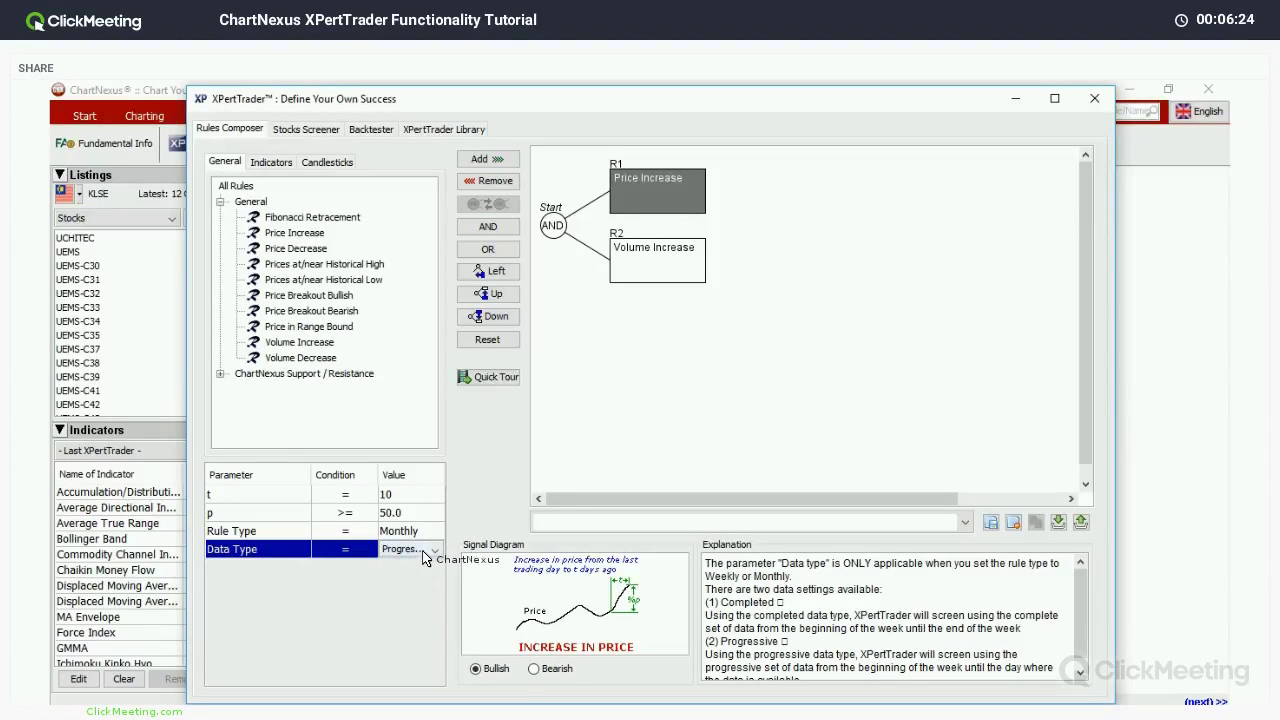
pyautogui.click(435, 531)
pyautogui.click(435, 531)
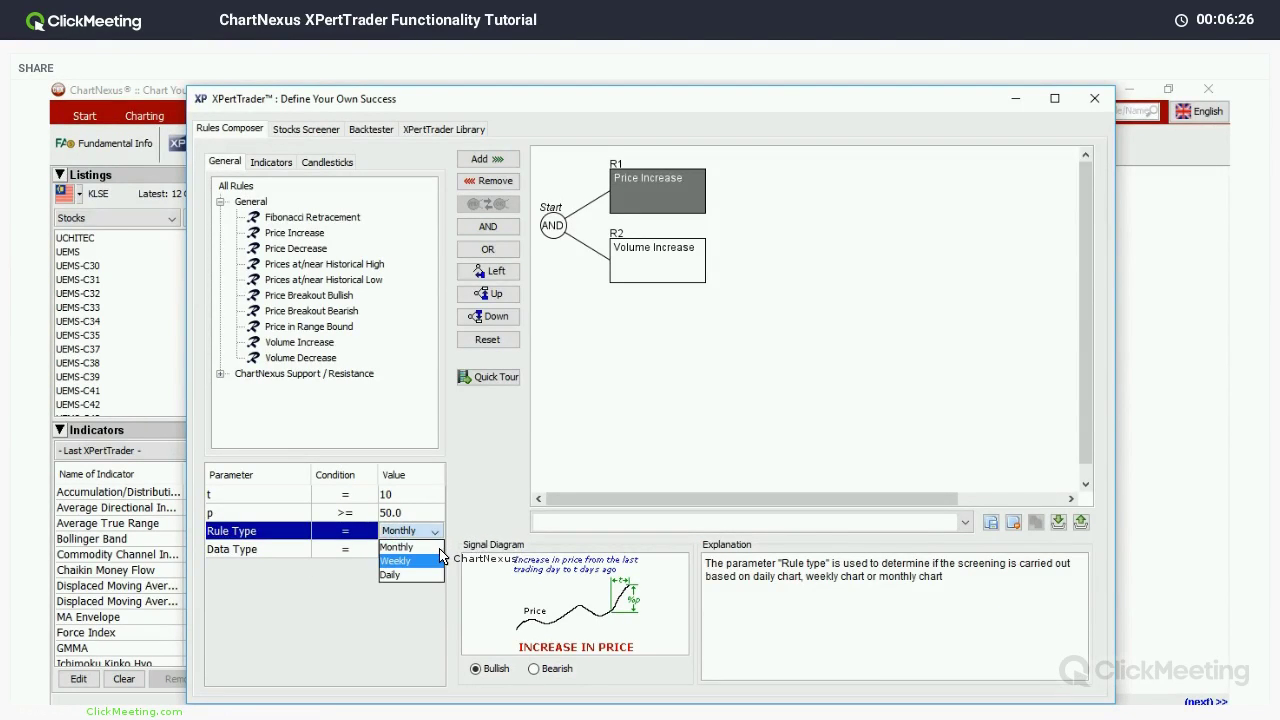
pyautogui.click(405, 560)
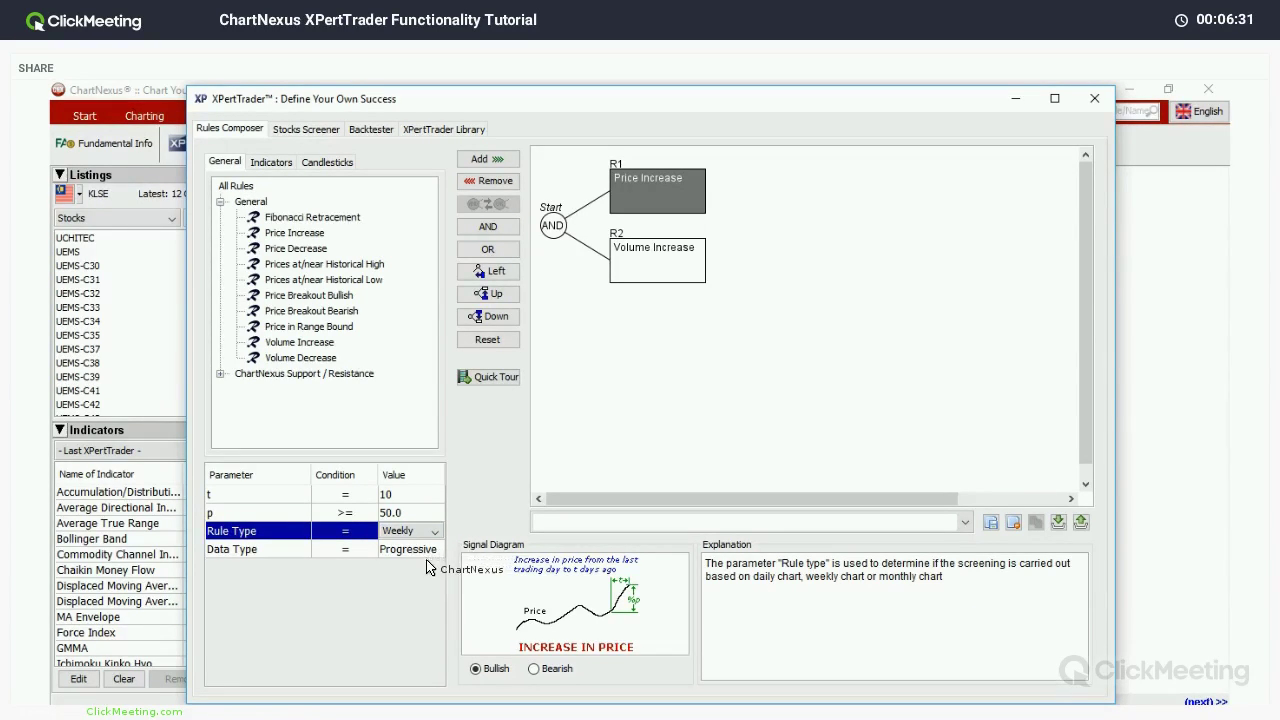
pyautogui.click(439, 556)
pyautogui.click(436, 550)
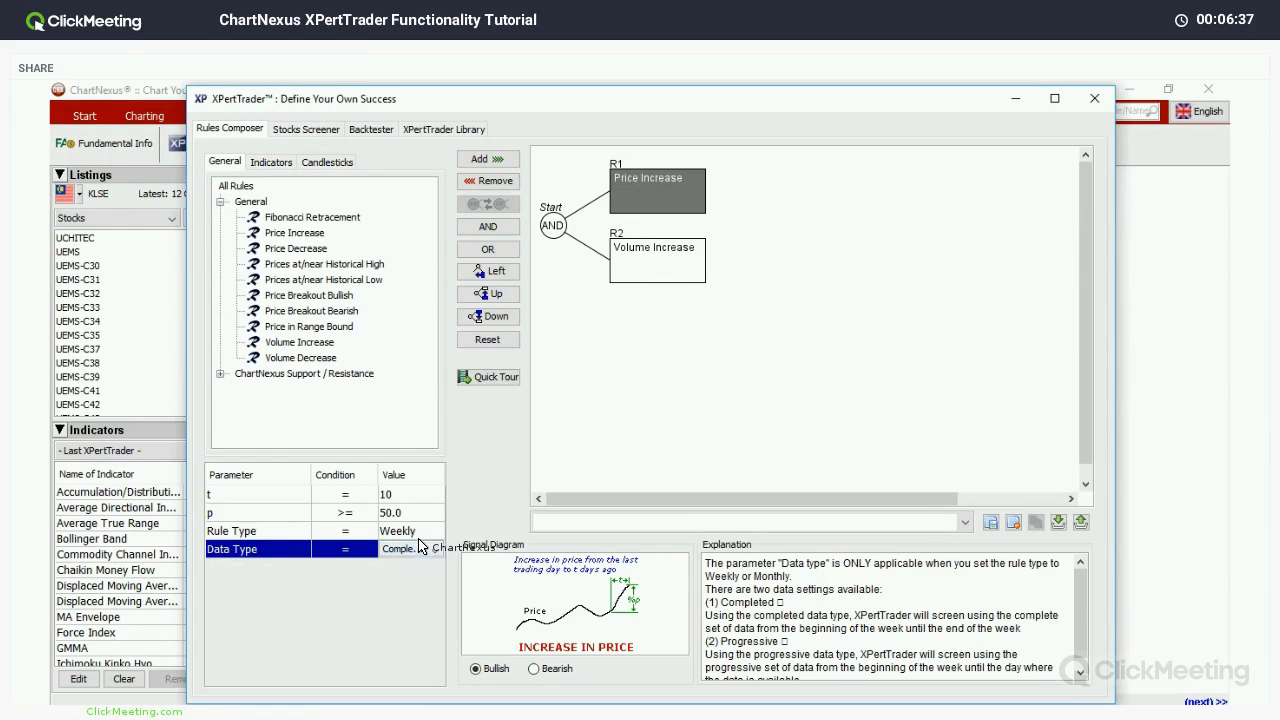
pyautogui.press('Up')
pyautogui.hotkey('alt', 'Down')
pyautogui.press('Down')
pyautogui.press('Return')
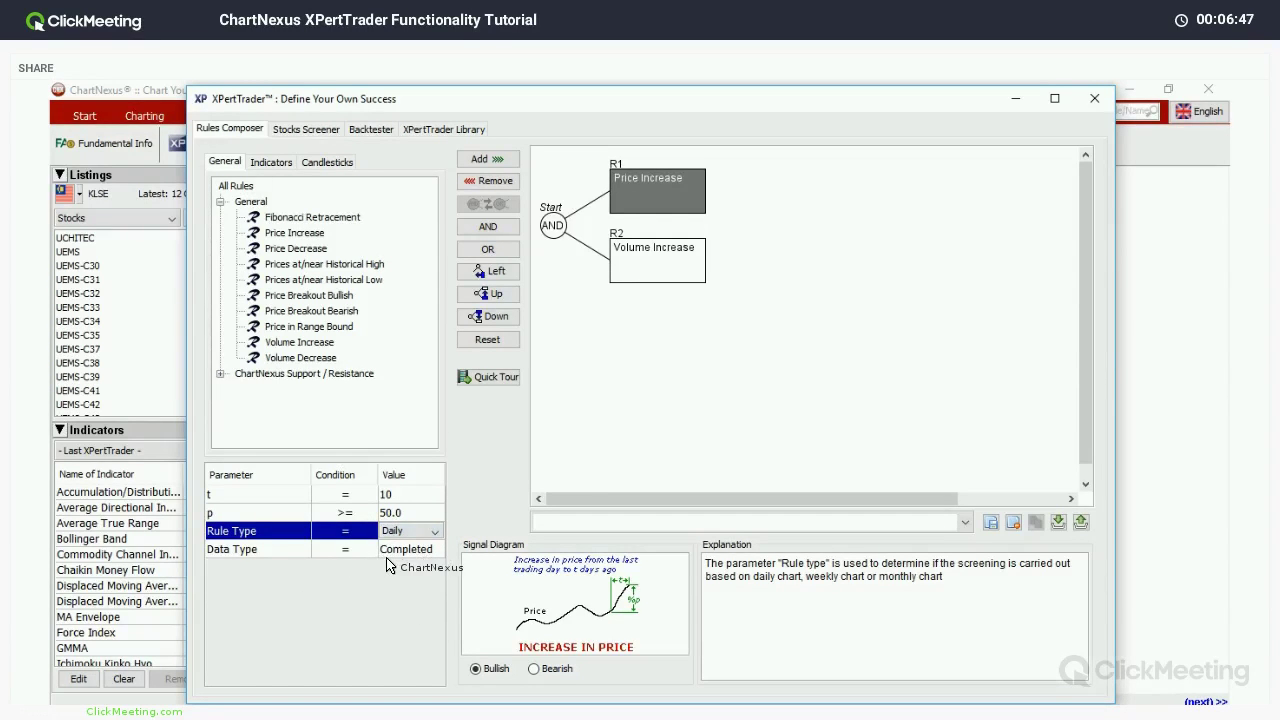
pyautogui.click(248, 504)
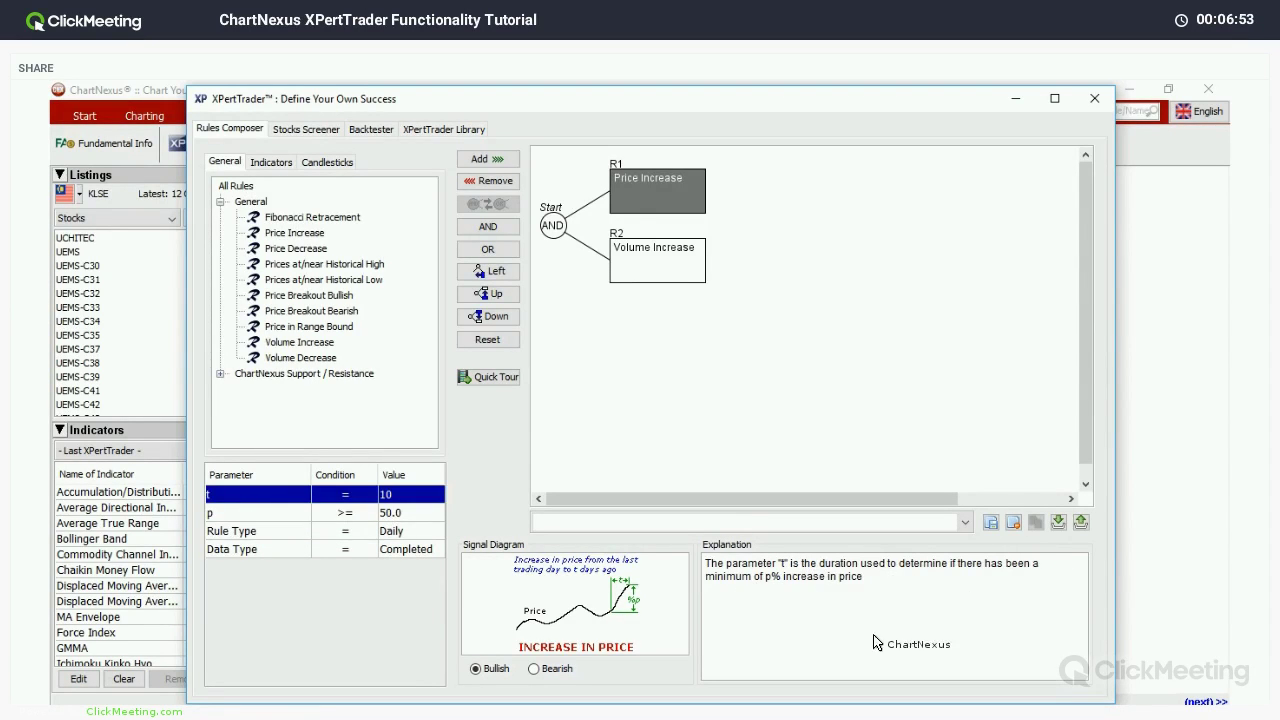
pyautogui.press('Down')
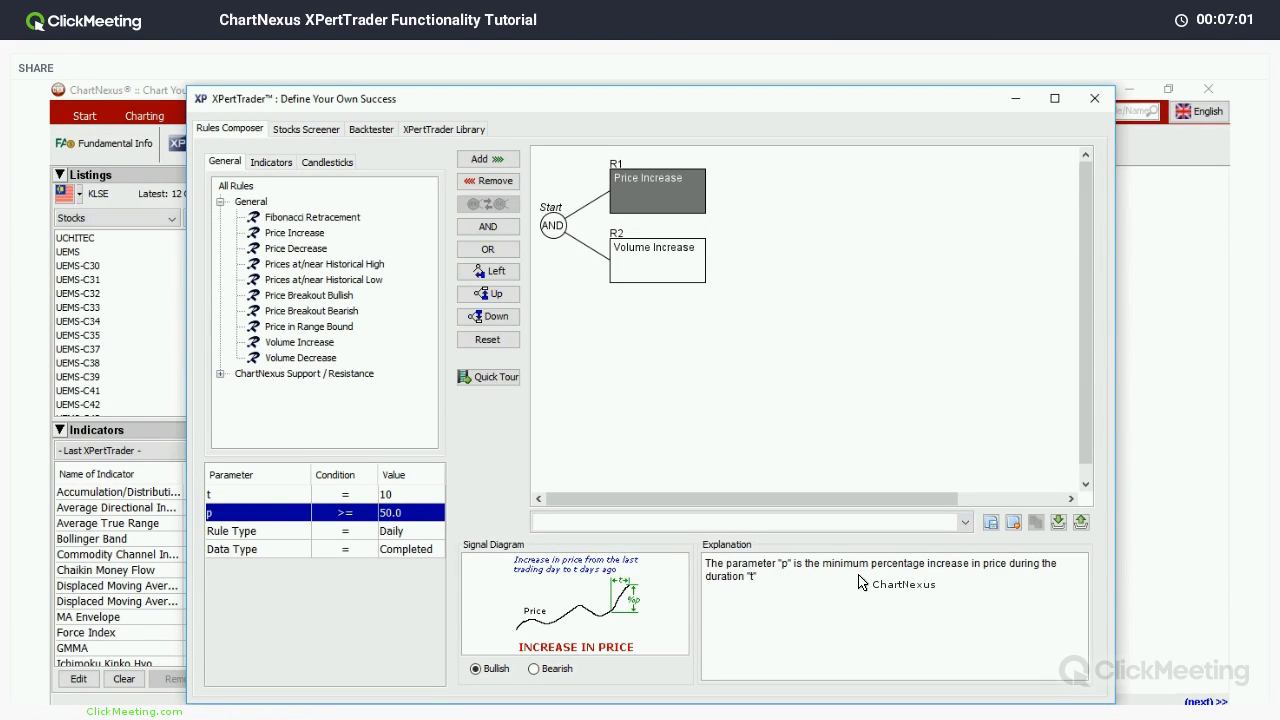
pyautogui.press('Down')
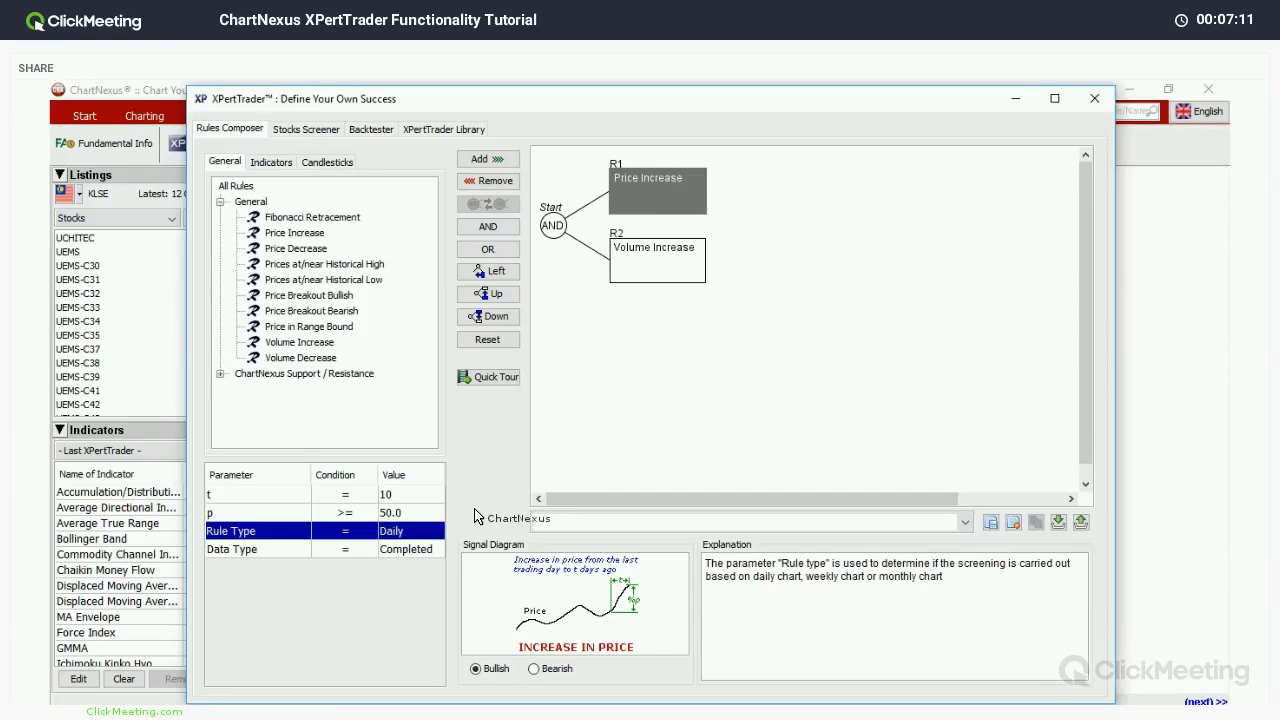
pyautogui.click(660, 190)
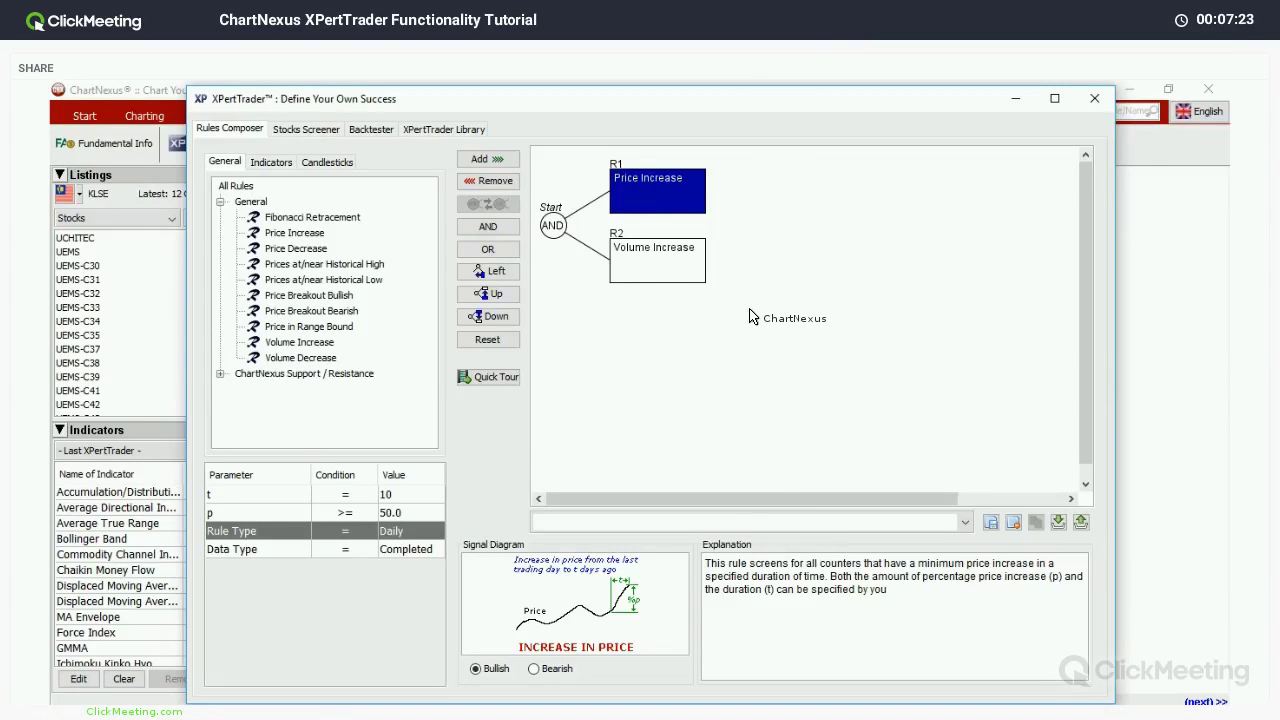
pyautogui.moveTo(684, 262); pyautogui.dragTo(672, 205)
pyautogui.click(668, 262)
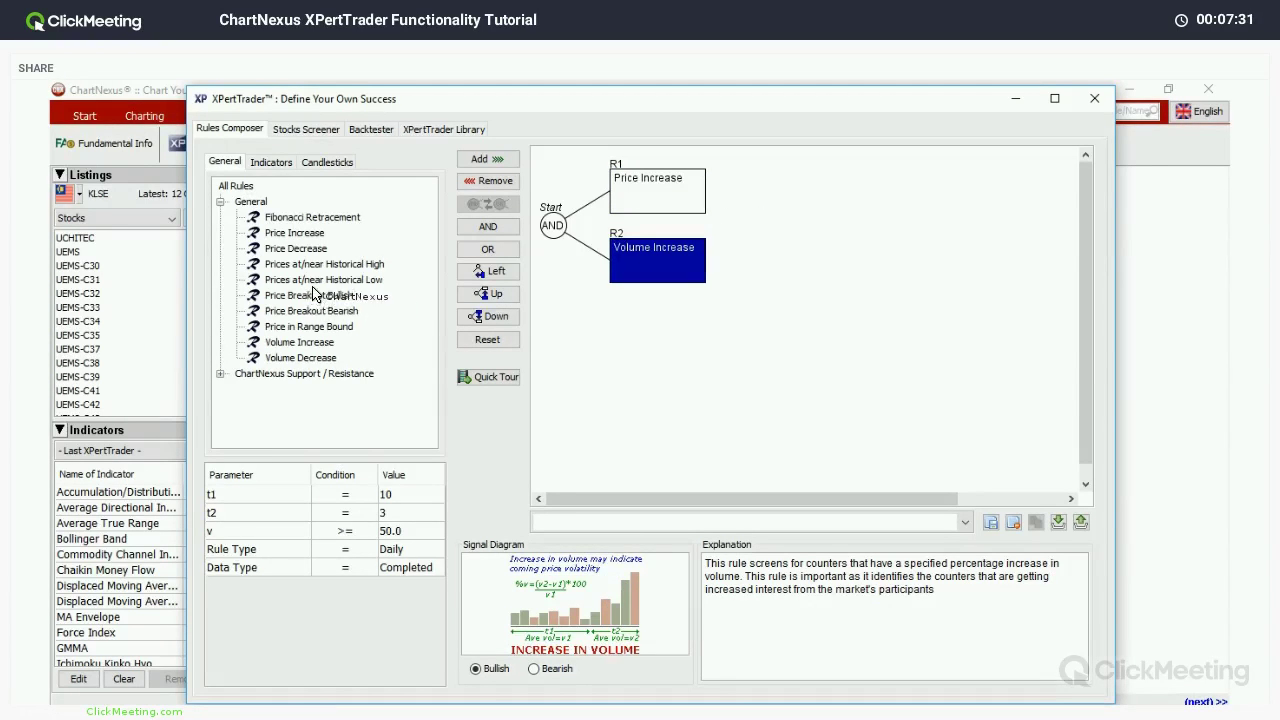
pyautogui.click(310, 310)
pyautogui.press('Up')
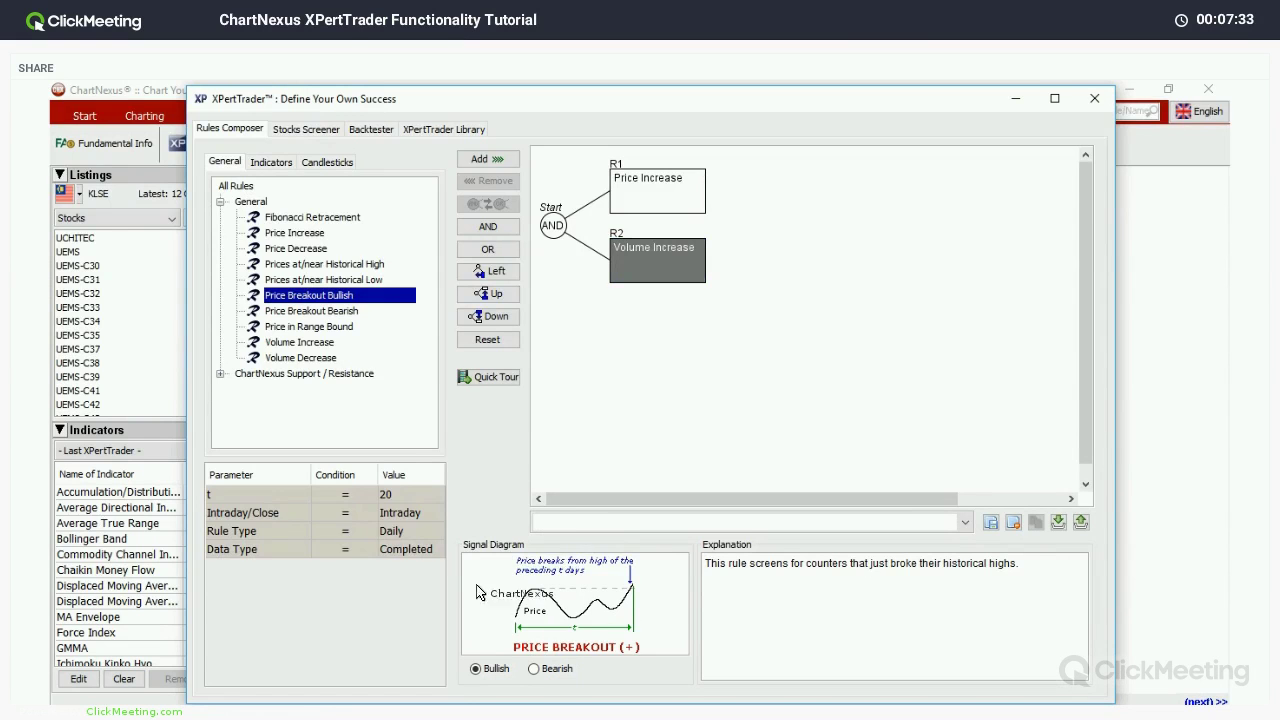
pyautogui.press('Up')
pyautogui.press('Up')
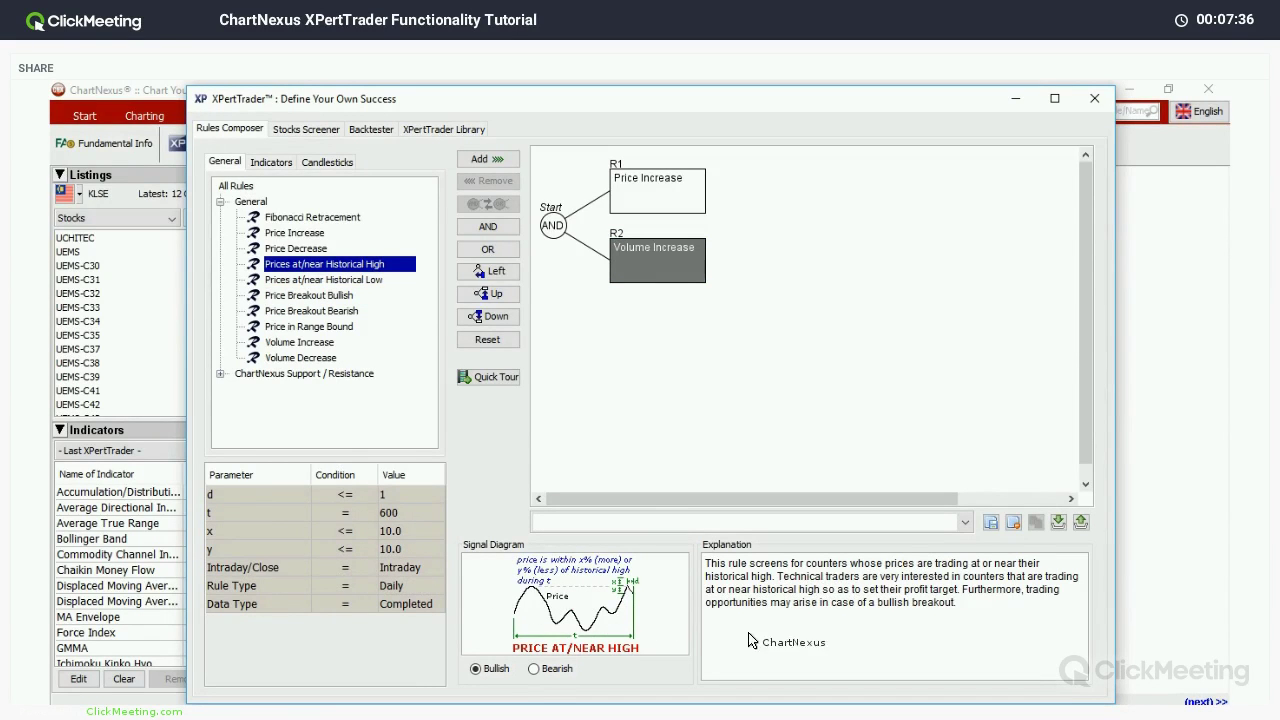
pyautogui.click(352, 345)
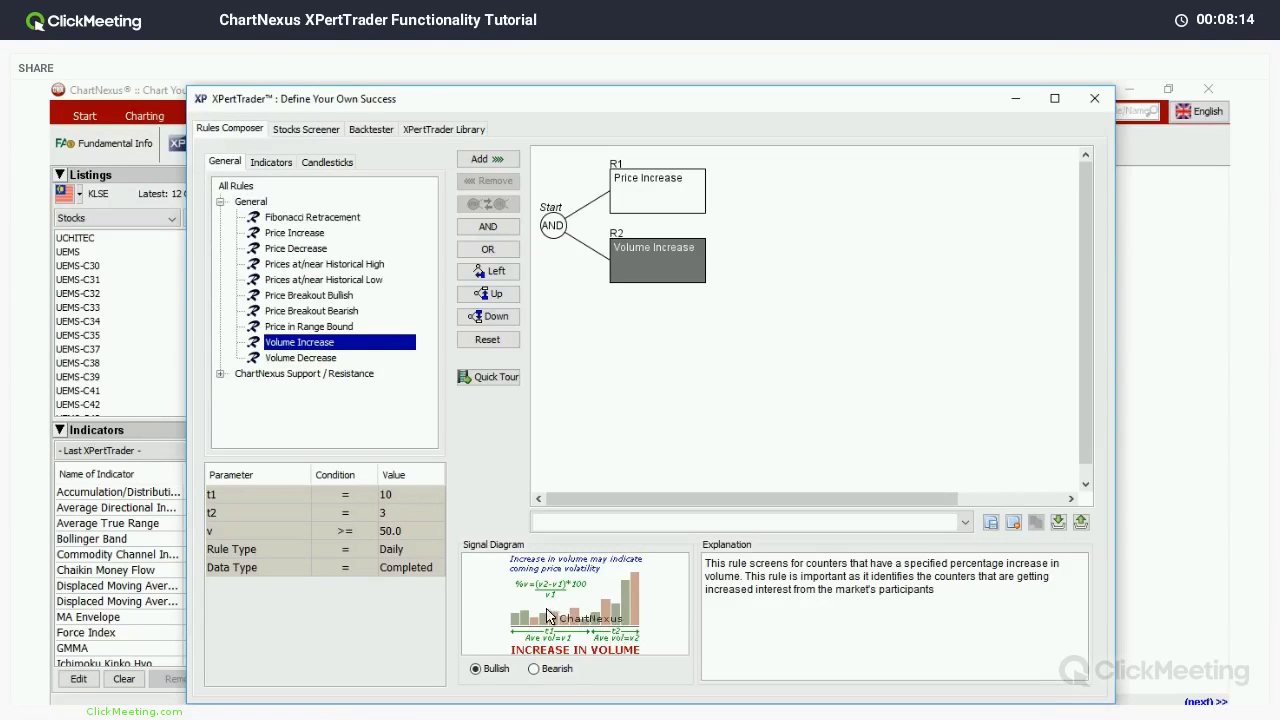
# Step: Check the v parameter's meaning, then preview the Volume Decrease rule (t1 10, t2 3, v ≥ 10)
pyautogui.click(408, 535)
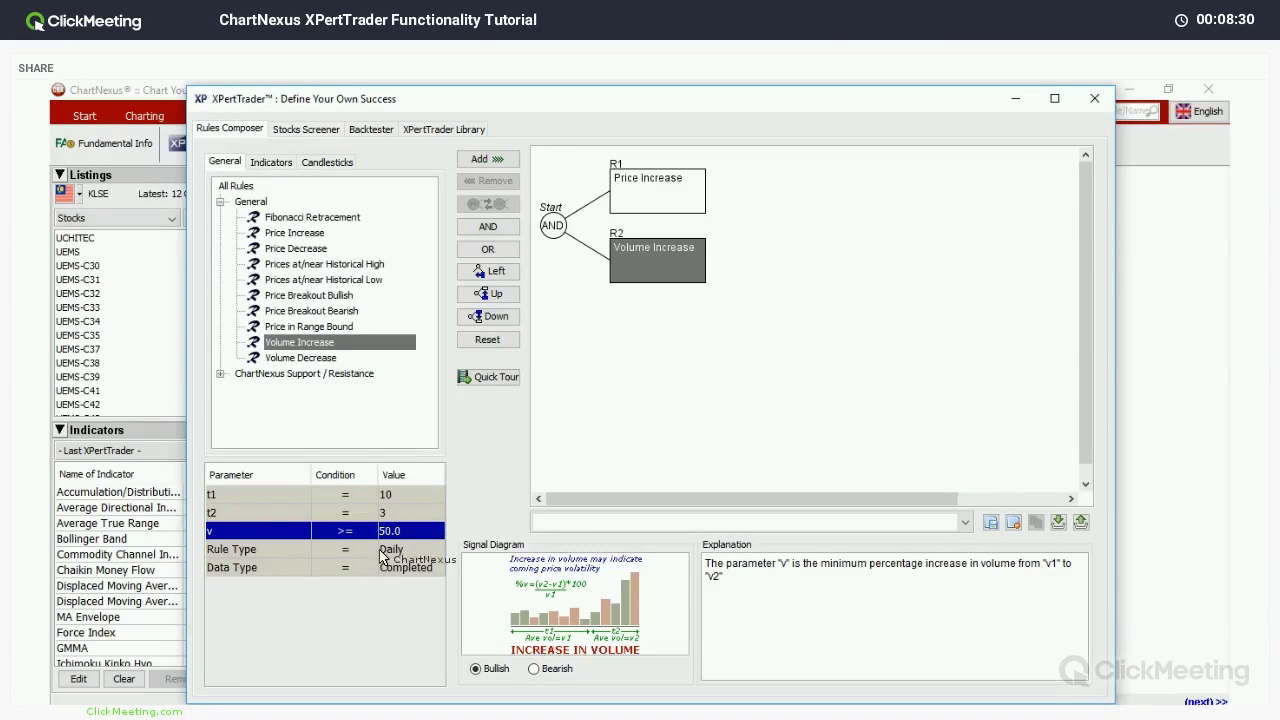
pyautogui.press('Down')
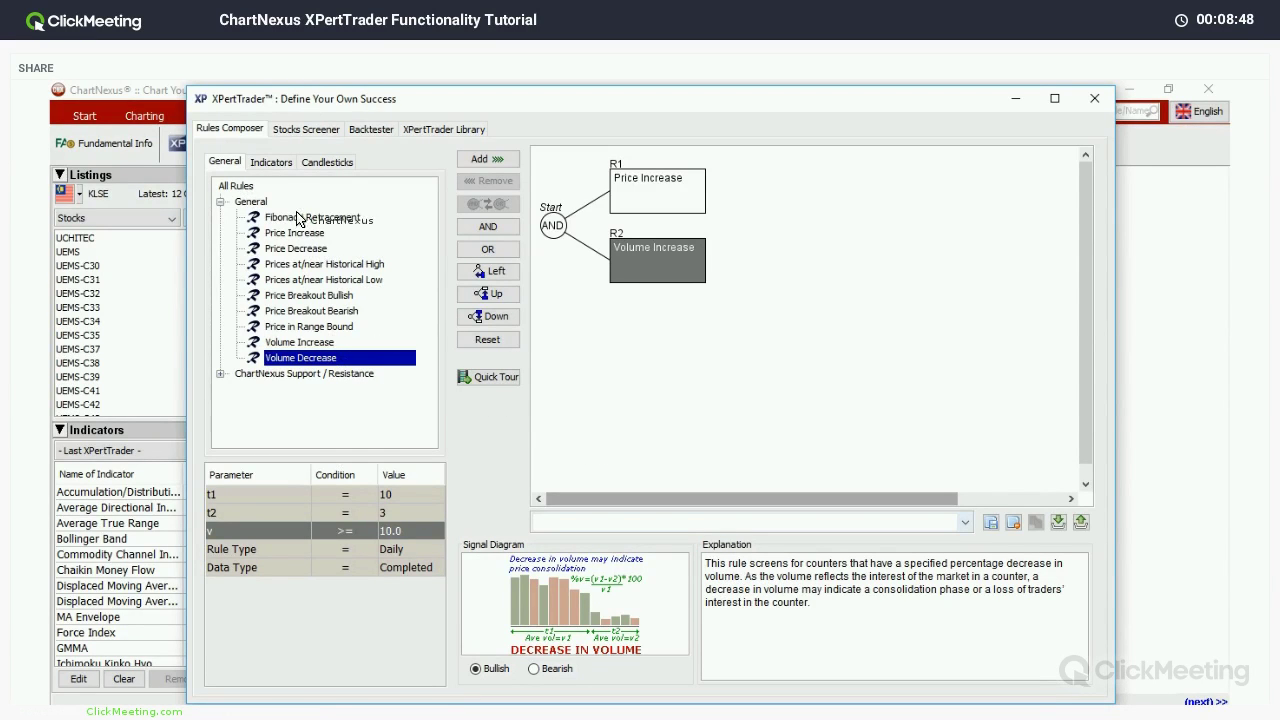
# Step: Expand Indicators > MACD and preview MACD Crossing Signal Line, then MACD Histogram Turns Green
pyautogui.click(276, 166)
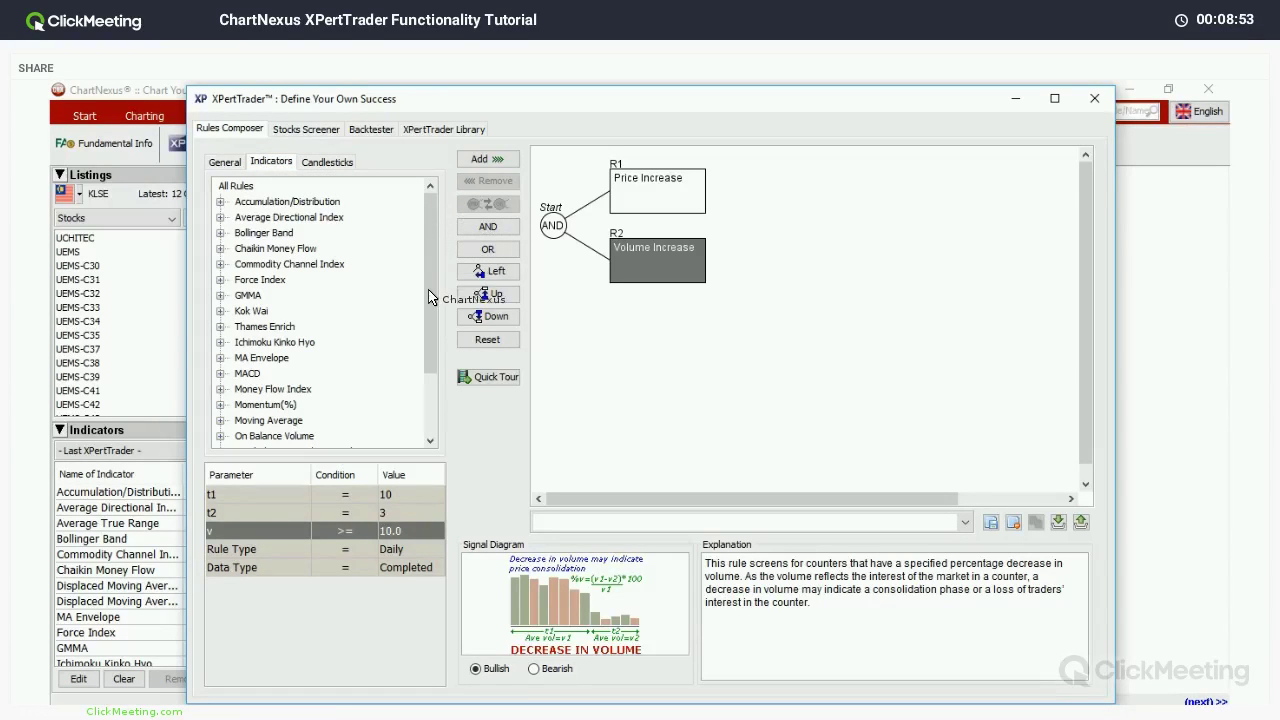
pyautogui.scroll(-2, 268, 276)
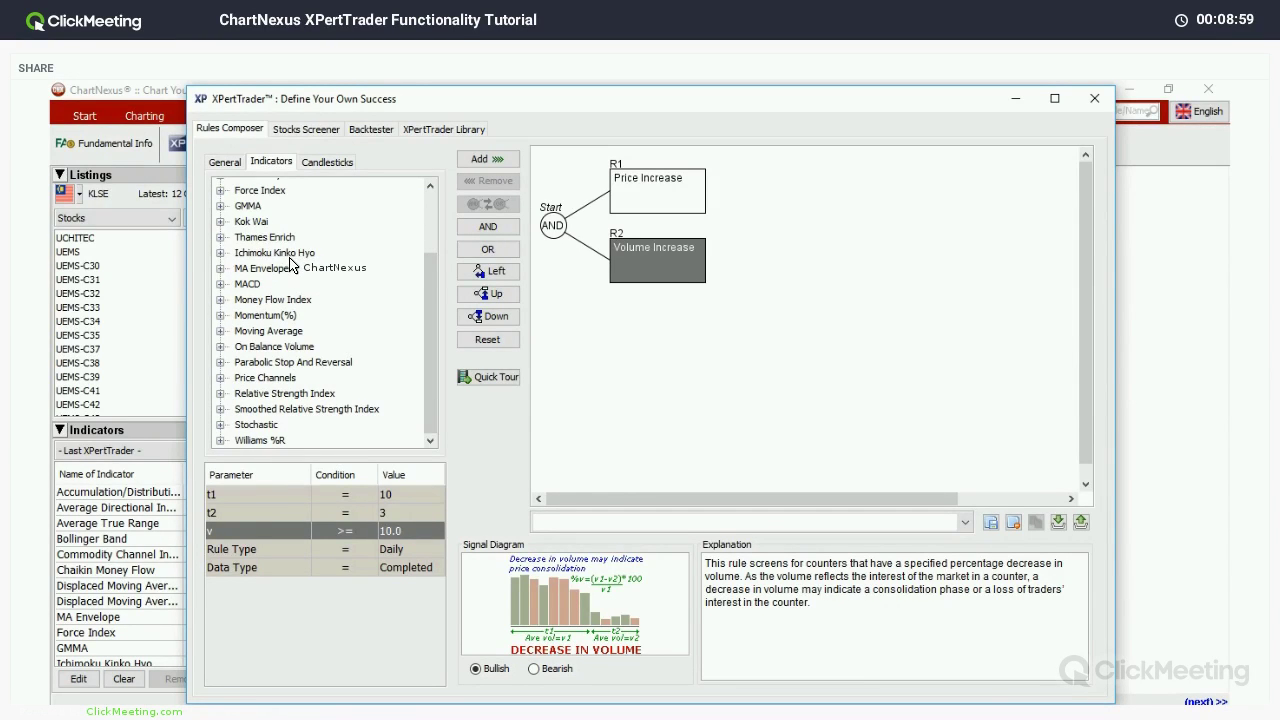
pyautogui.doubleClick(250, 283)
pyautogui.scroll(-1, 305, 370)
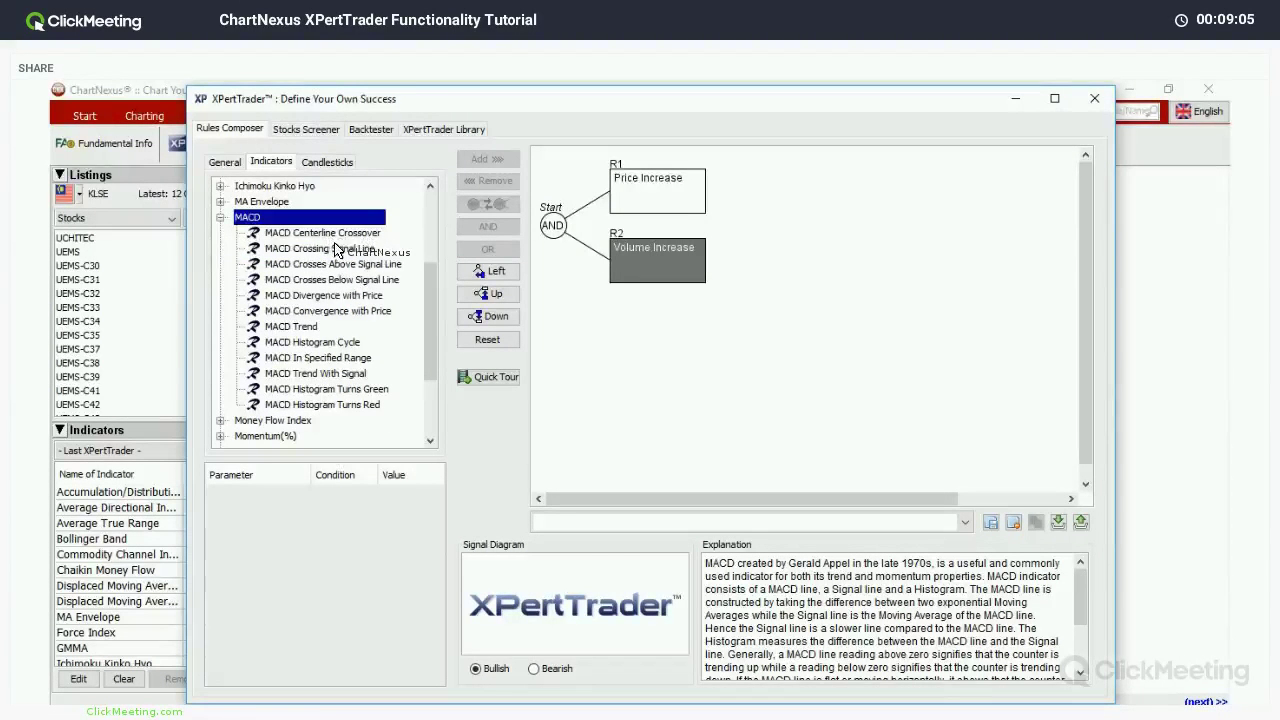
pyautogui.click(336, 253)
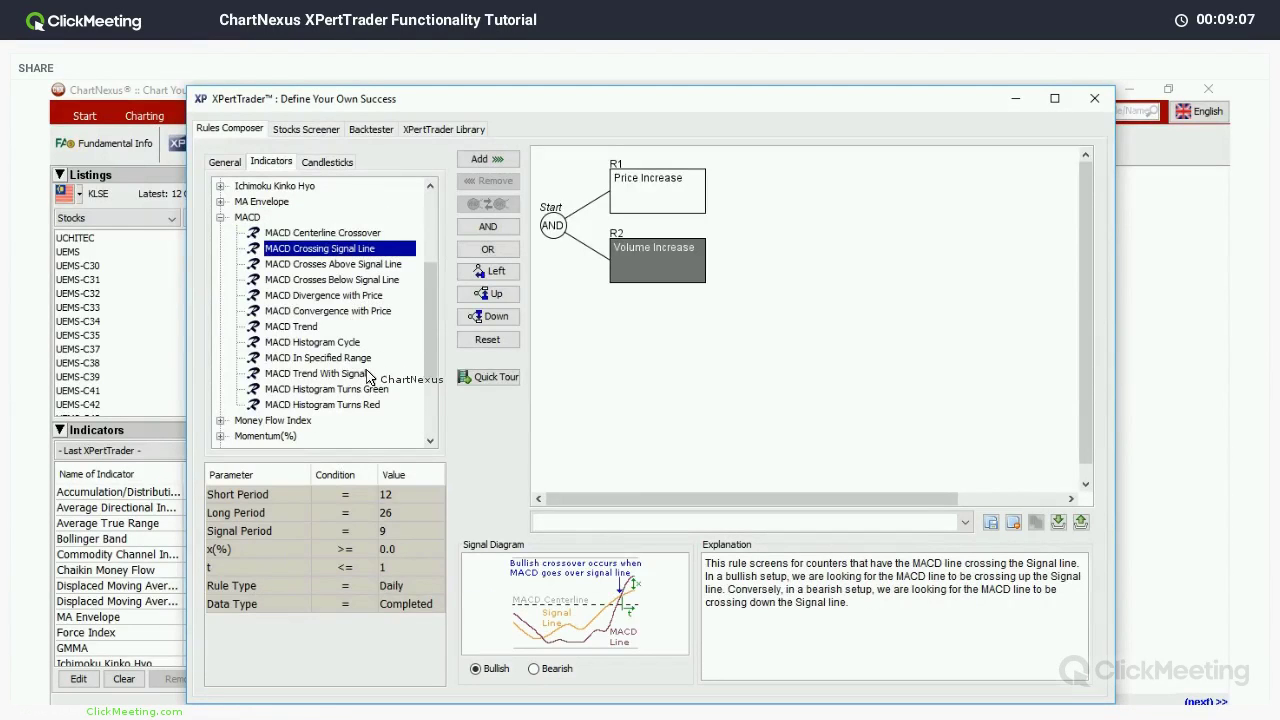
pyautogui.click(345, 390)
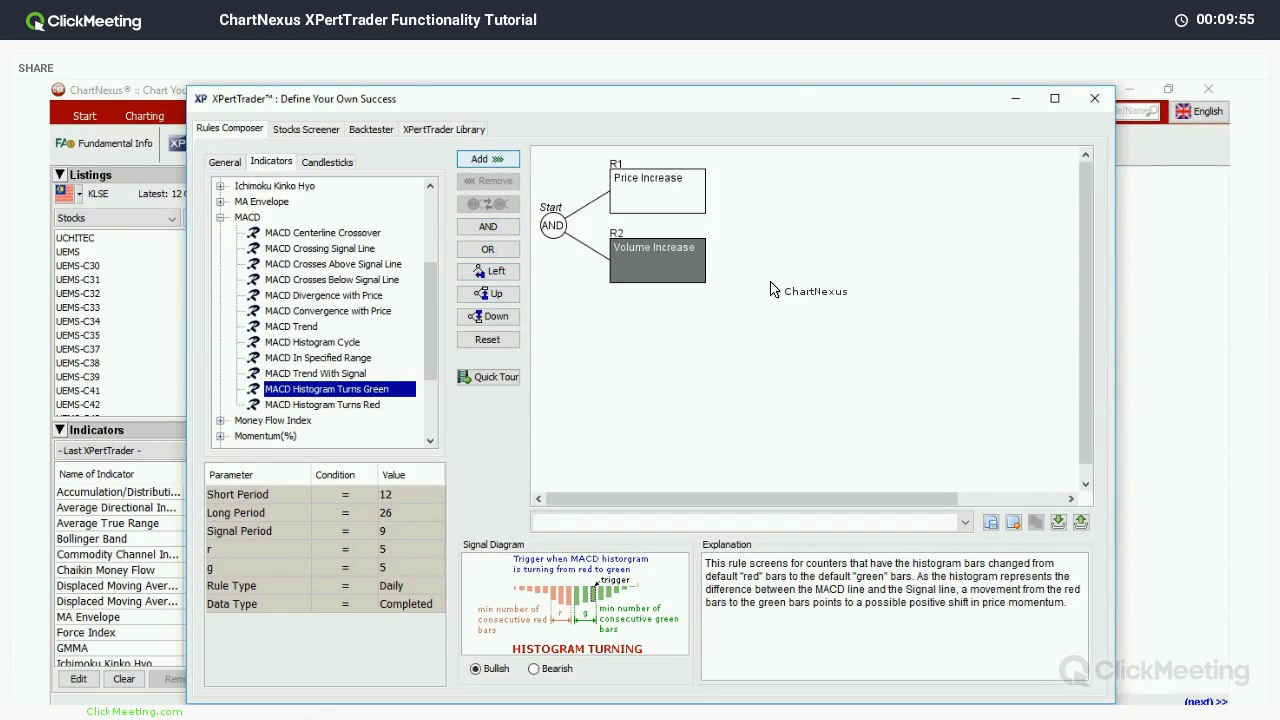
# Step: Add MACD Histogram Turns Green as R3 and set its g parameter to 1
pyautogui.click(625, 229)
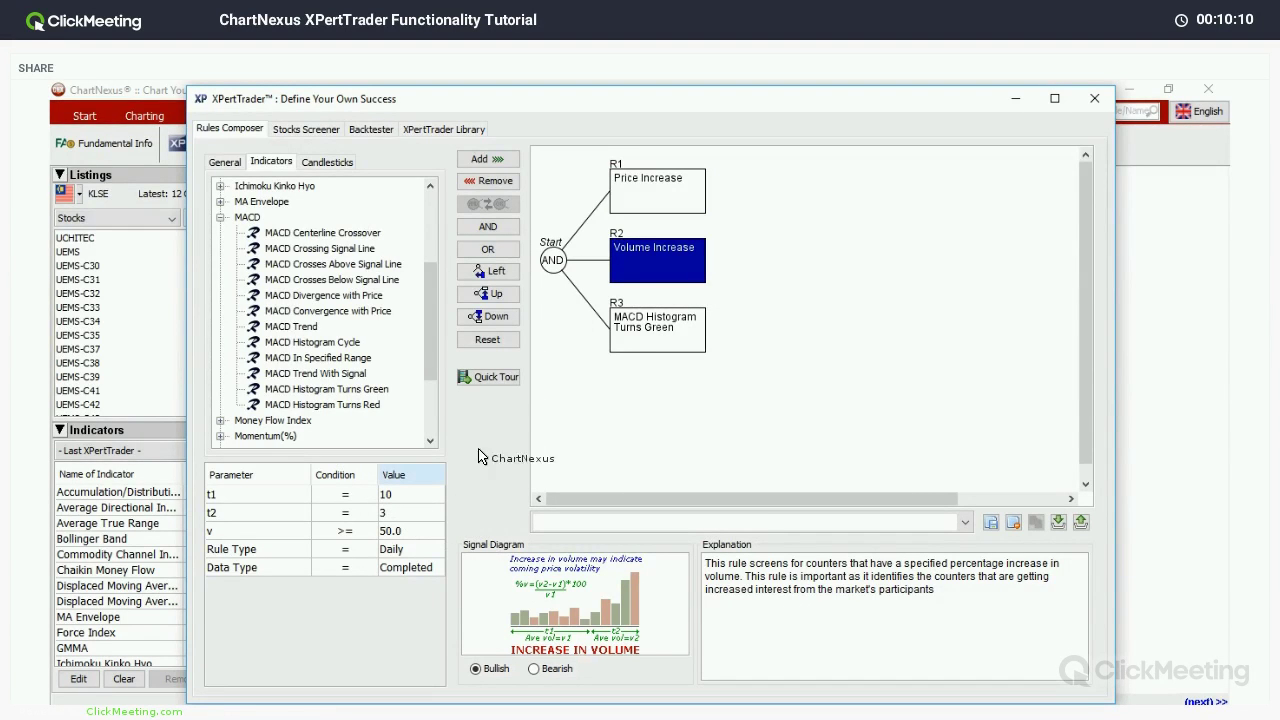
pyautogui.click(688, 342)
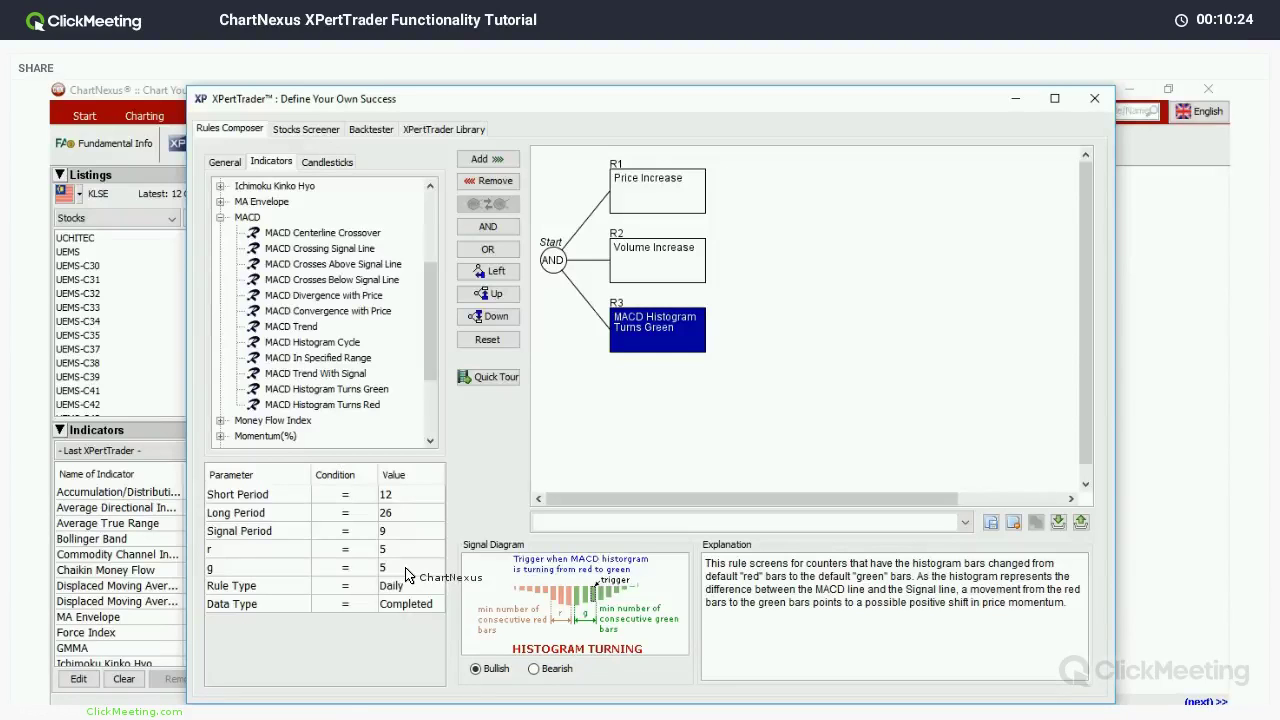
pyautogui.click(408, 572)
pyautogui.write('1')
pyautogui.press('Return')
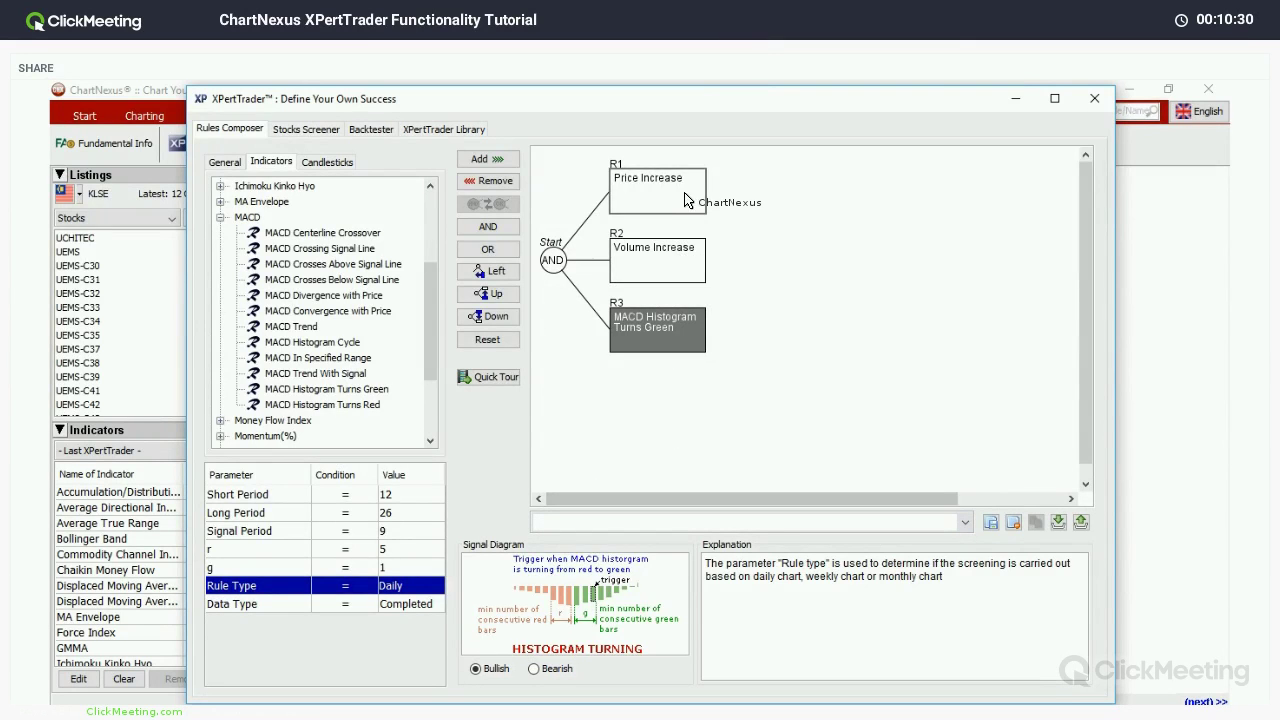
# Step: Review the settings of rules R1, R2 and R3 in turn
pyautogui.click(685, 190)
pyautogui.press('Down')
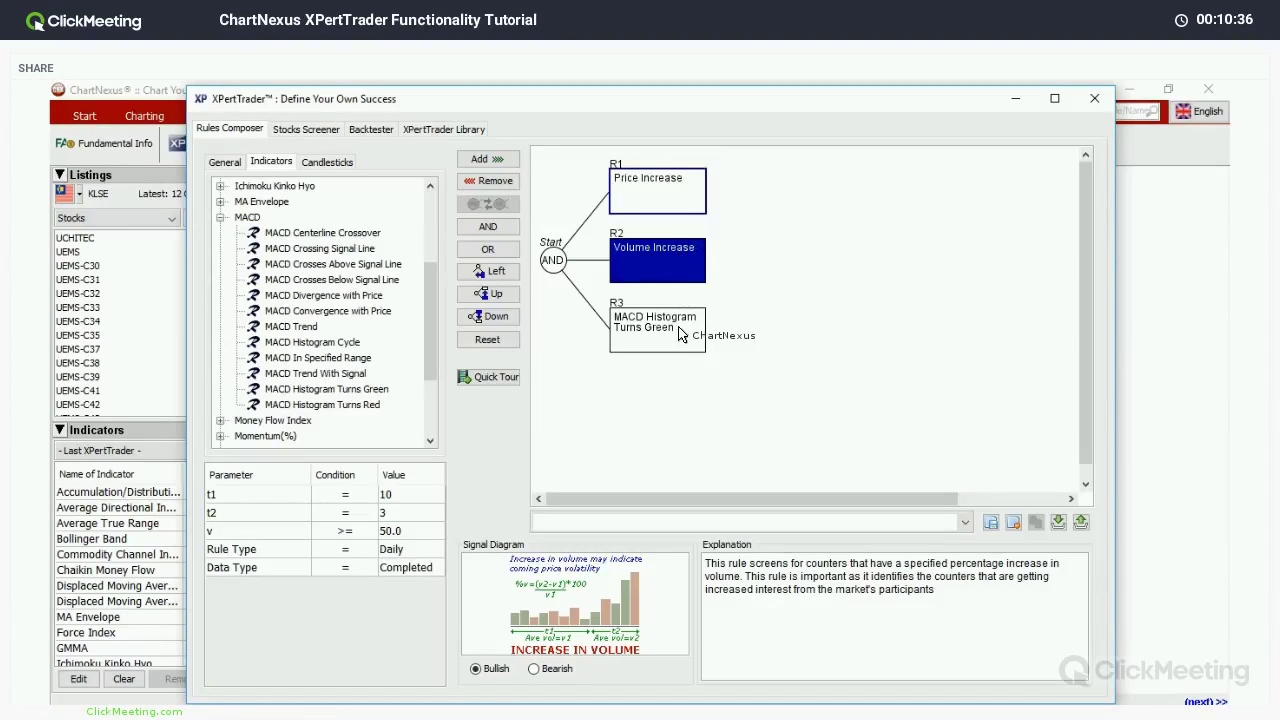
pyautogui.press('Down')
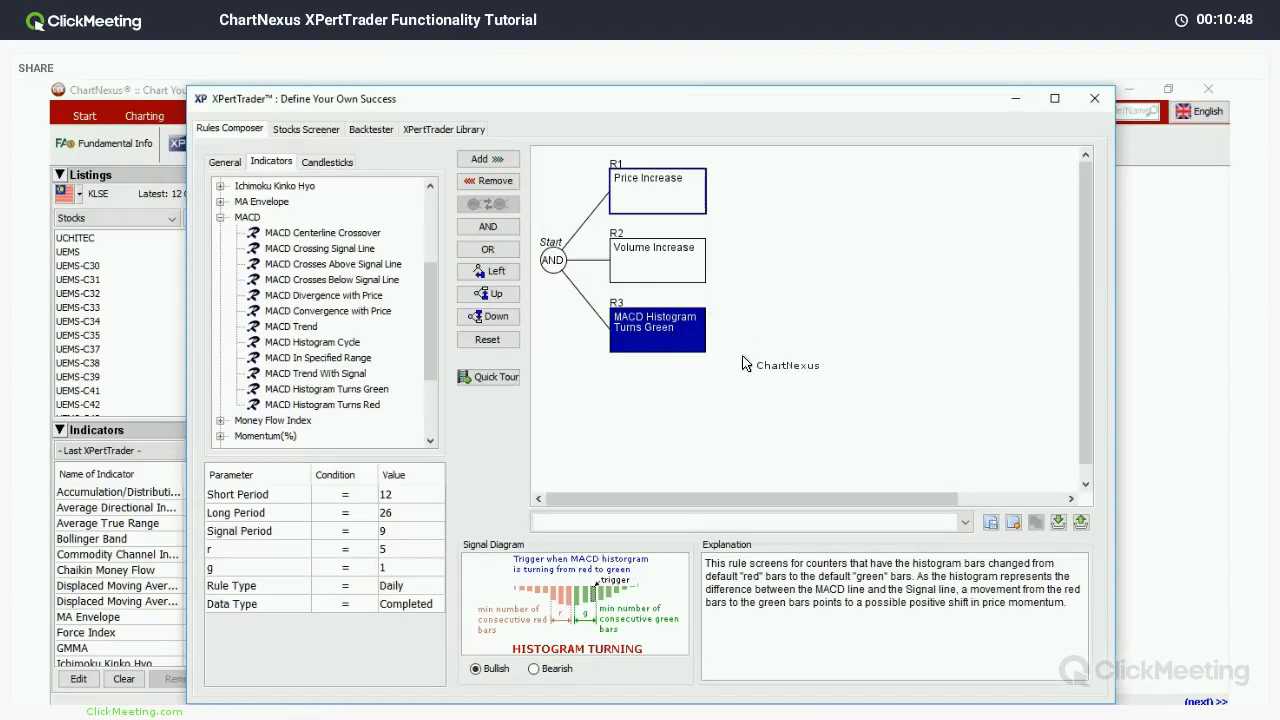
# Step: Save the strategy as 'price volume increase and macd histo turns green' and confirm it's listed
pyautogui.click(992, 522)
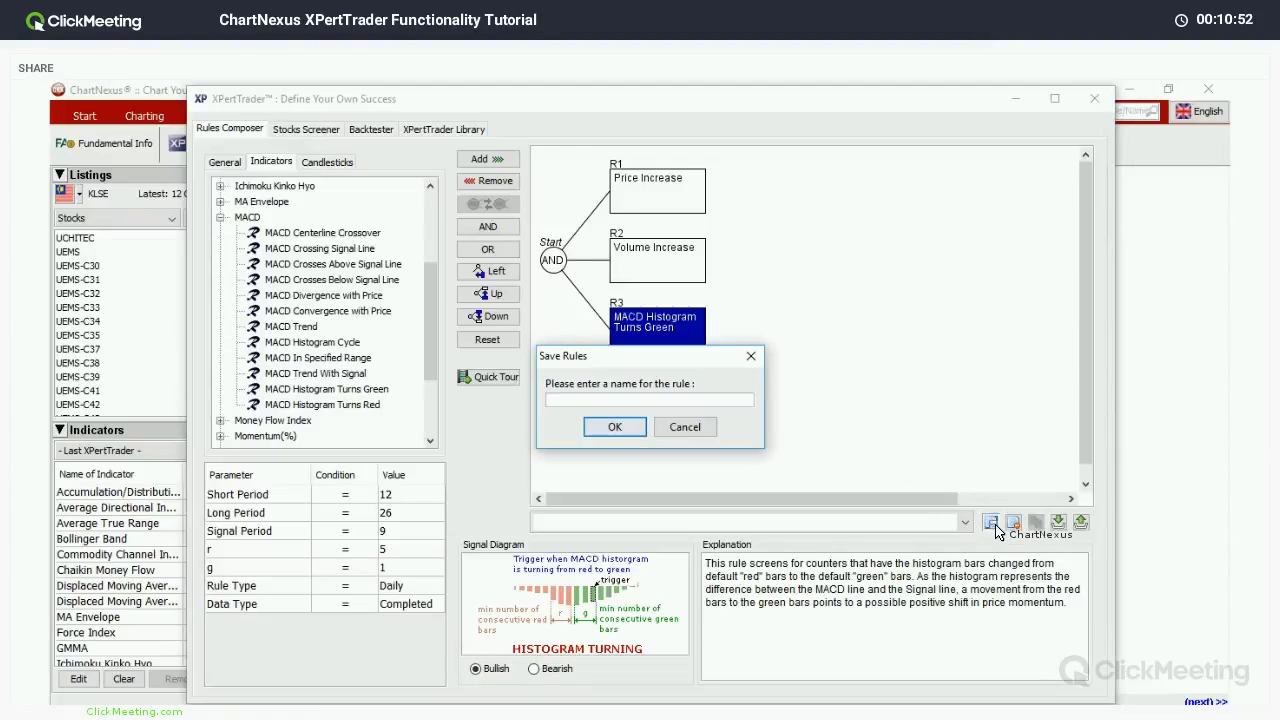
pyautogui.press('Escape')
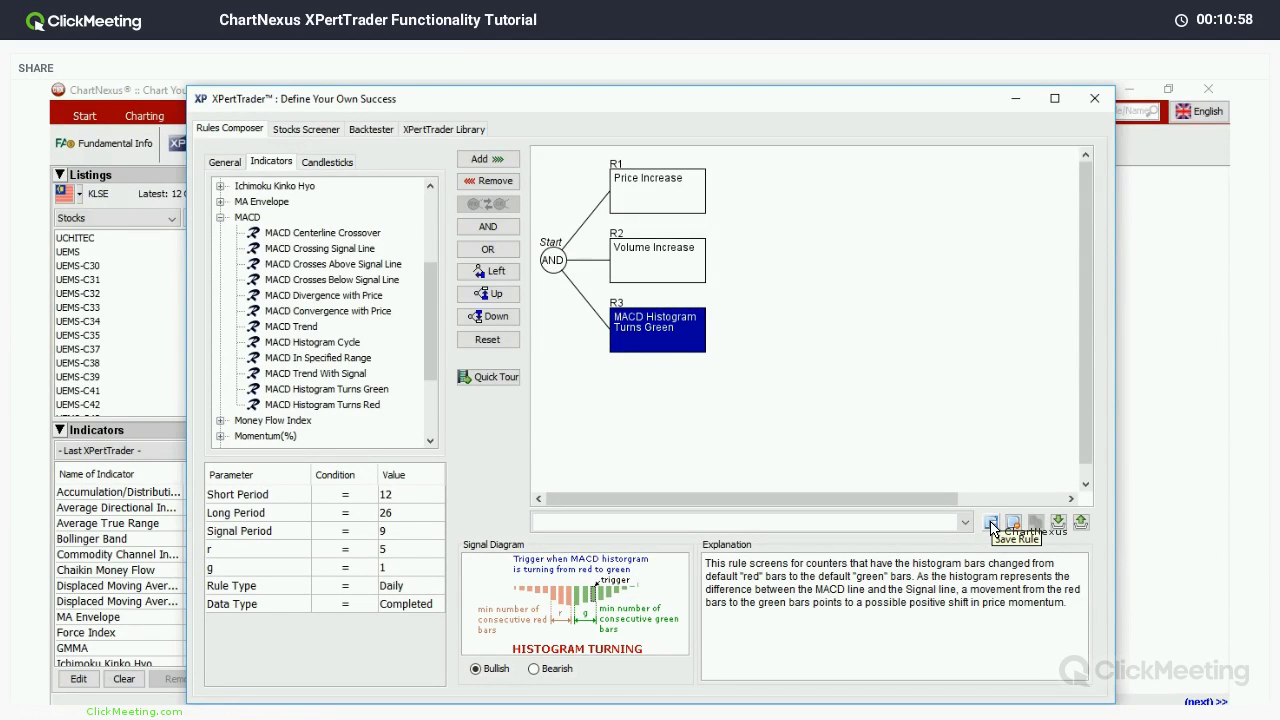
pyautogui.click(991, 528)
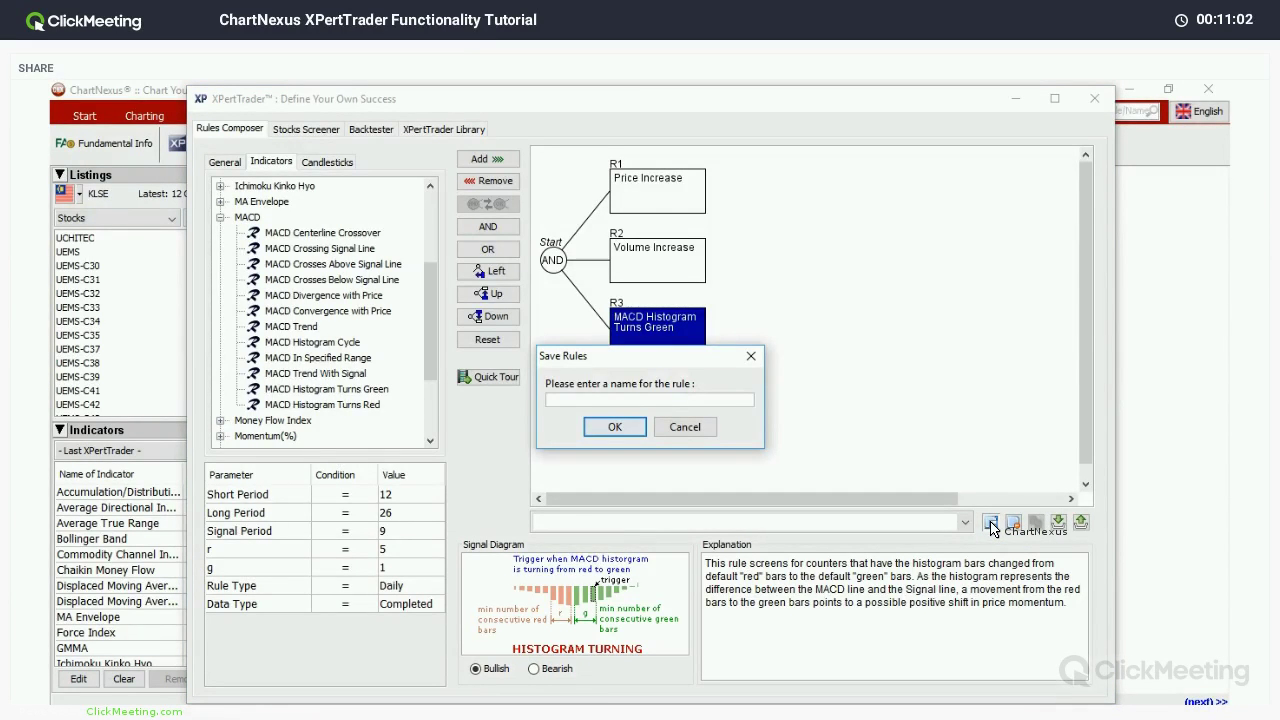
pyautogui.write('pricevolume incr')
pyautogui.write('ease and macd histo turns')
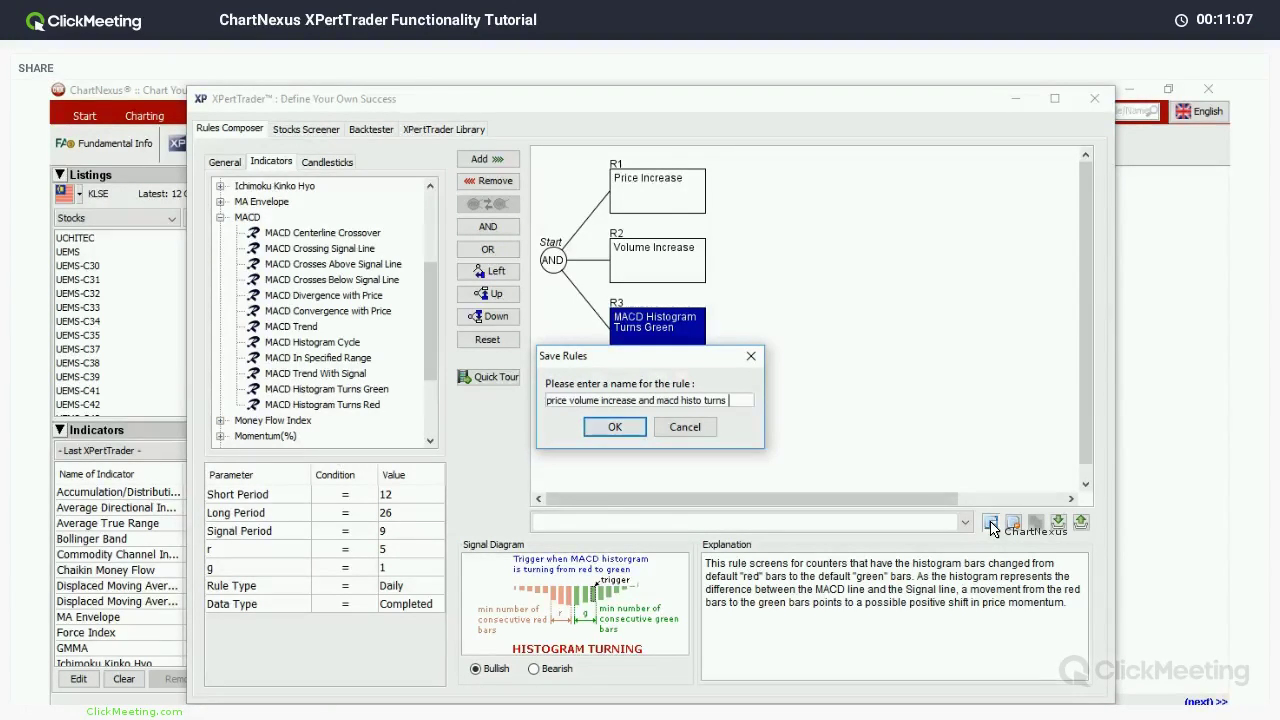
pyautogui.write('reen')
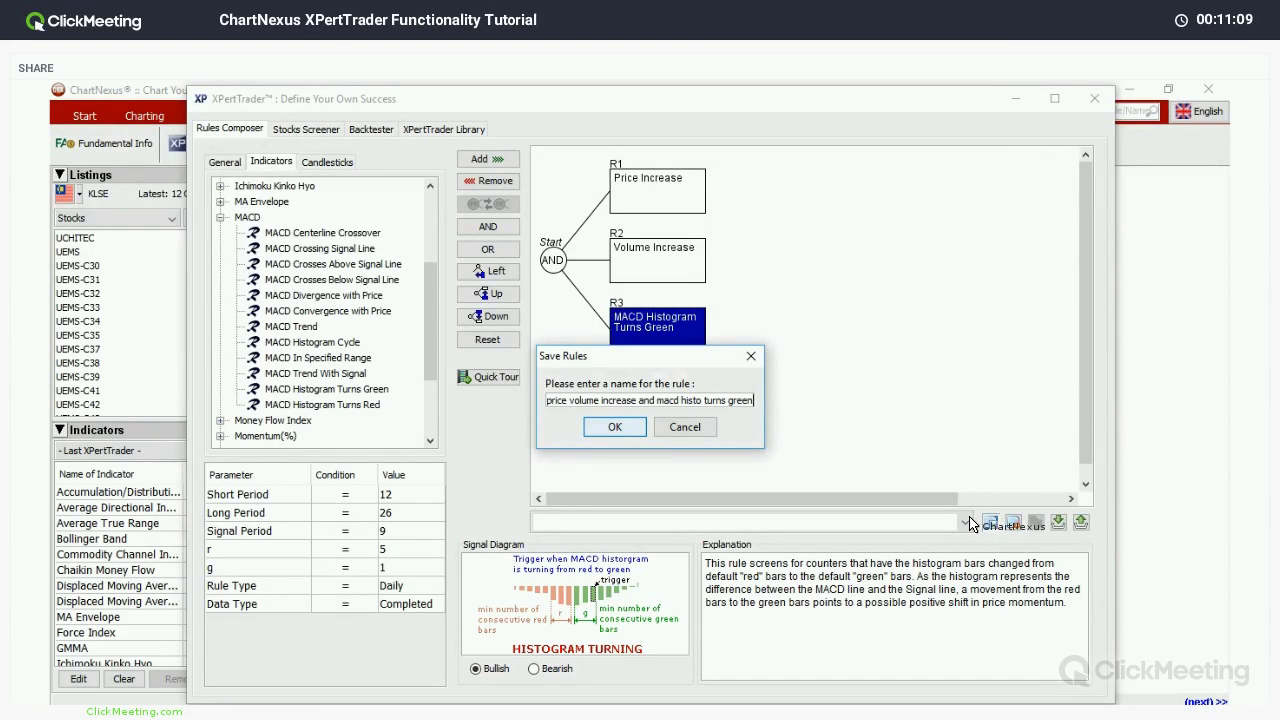
pyautogui.press('Return')
pyautogui.click(965, 523)
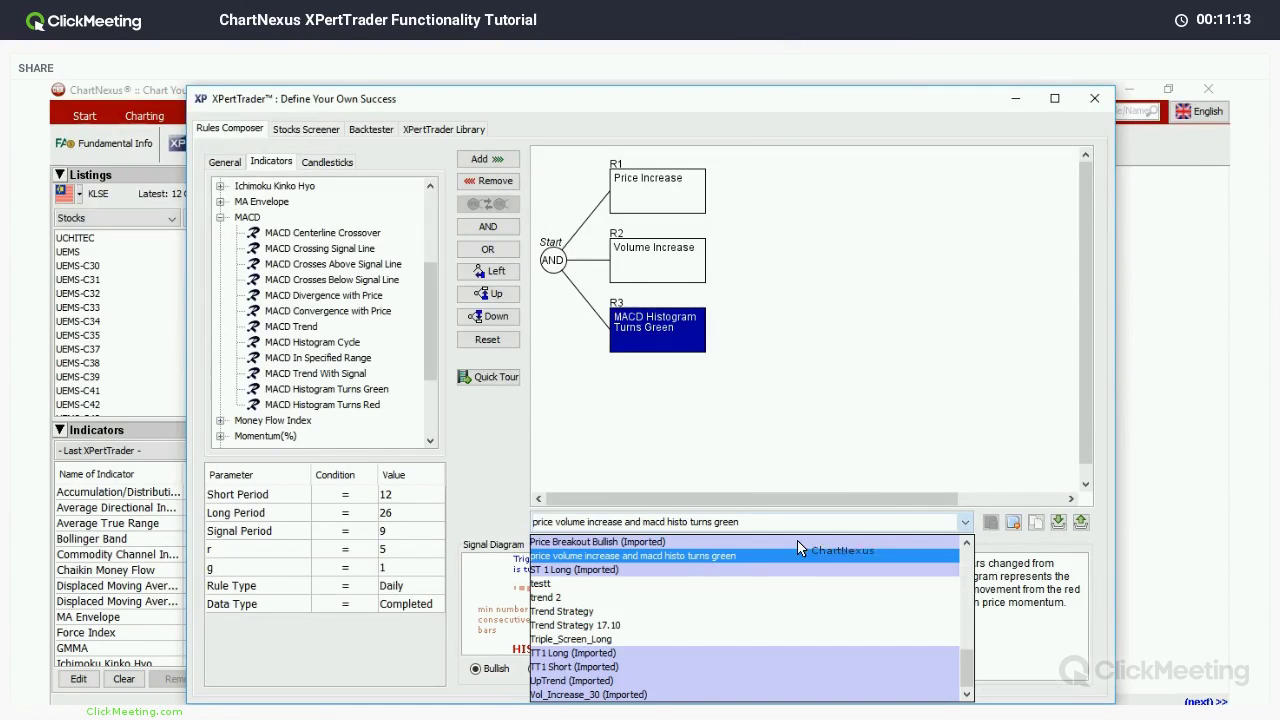
# Step: Close the export window, then import MA Price Crossover.sm2 as 'MA Price Crossover (Imported)'
pyautogui.click(1014, 527)
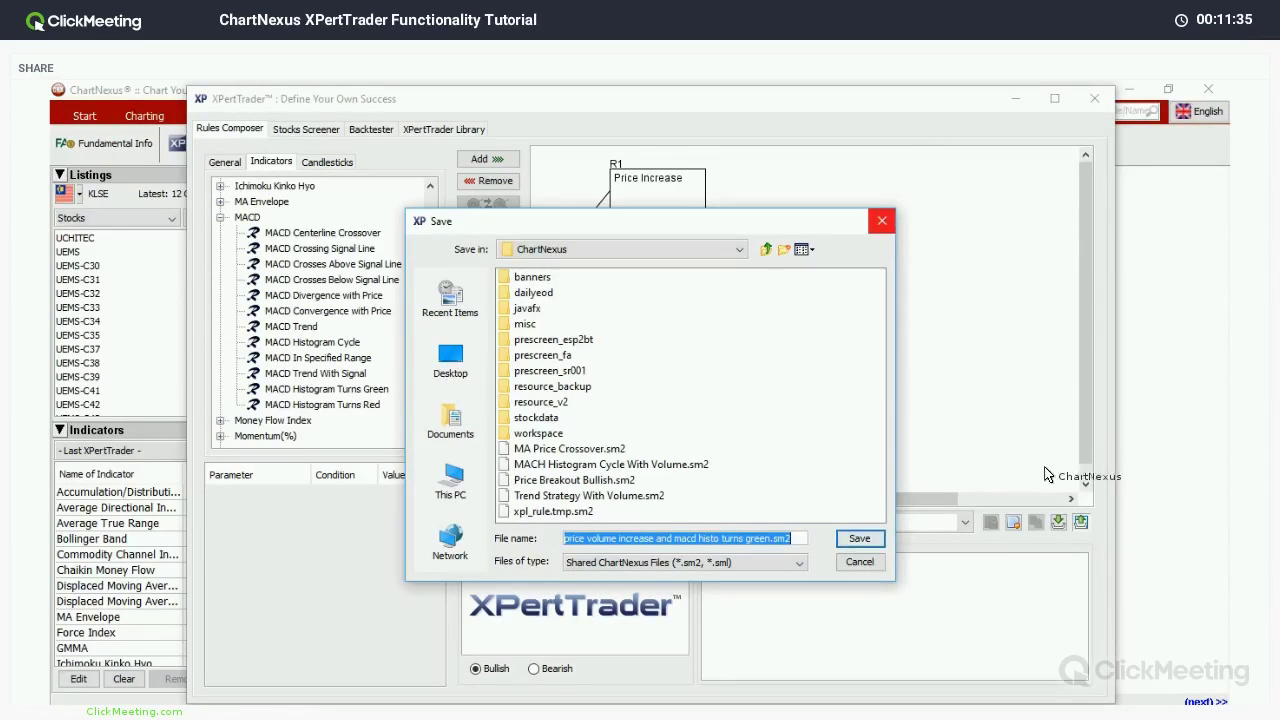
pyautogui.press('Return')
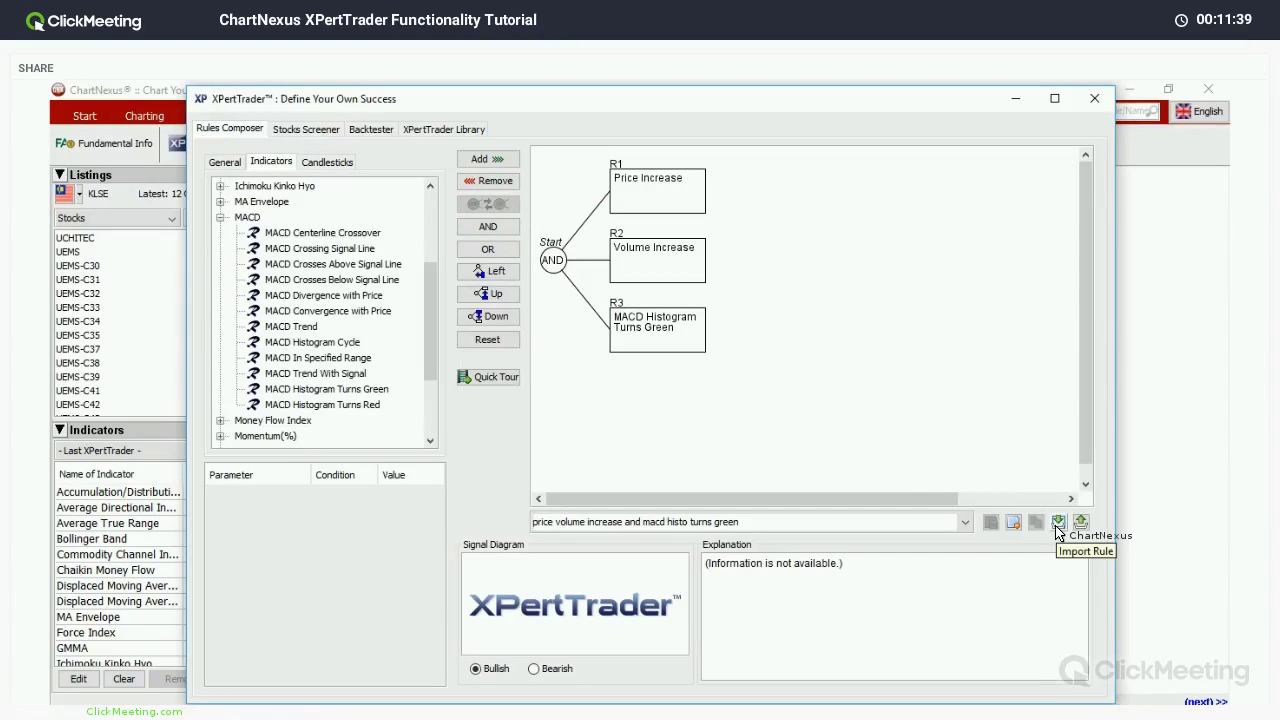
pyautogui.click(1057, 526)
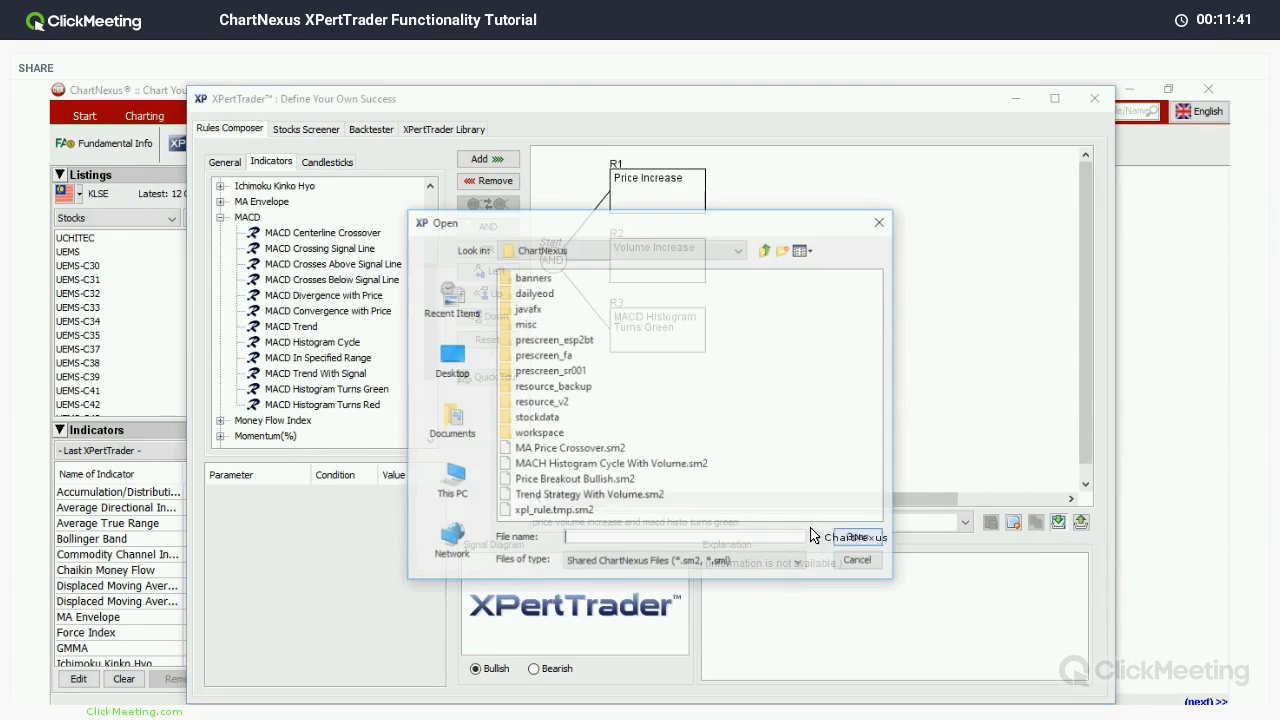
pyautogui.click(570, 448)
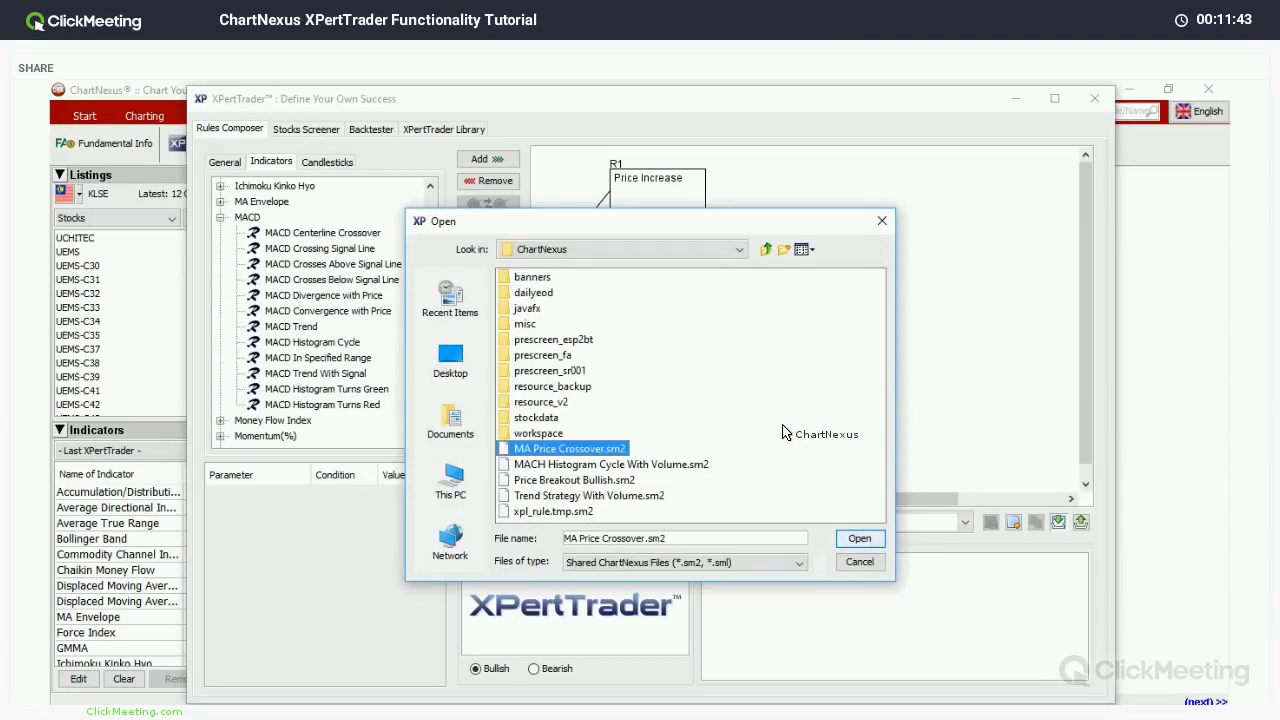
pyautogui.press('Return')
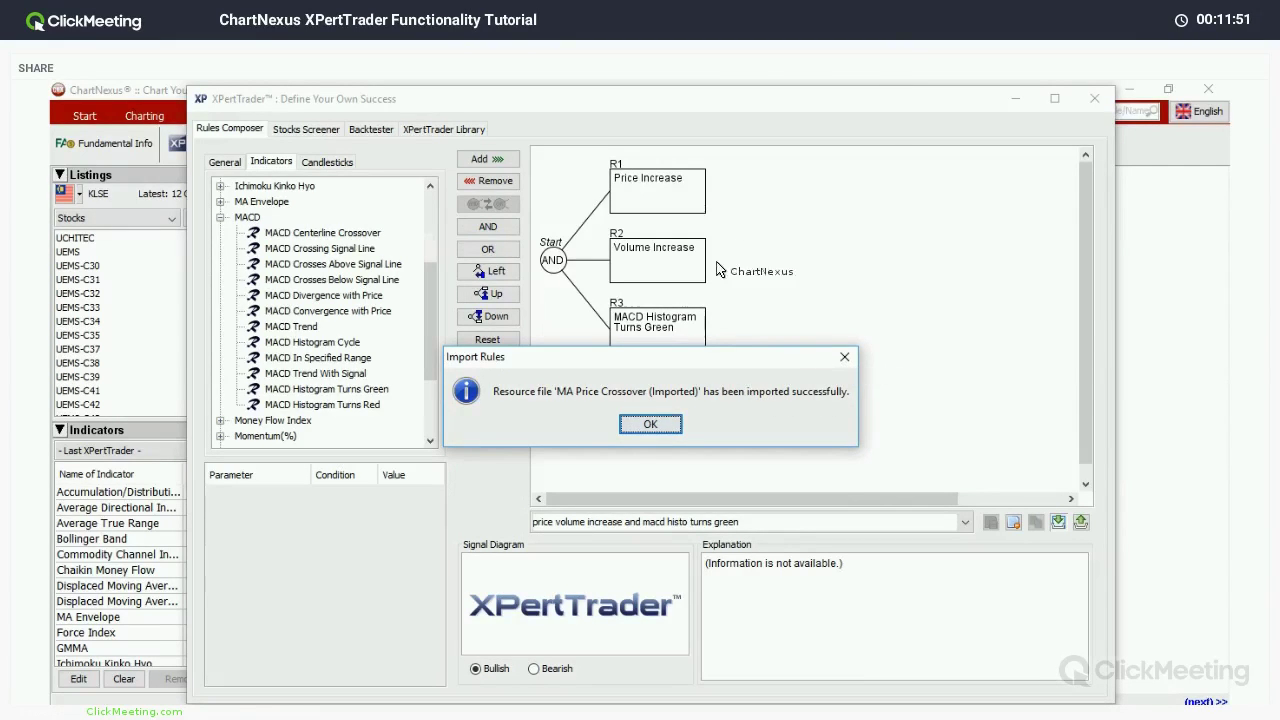
pyautogui.press('Return')
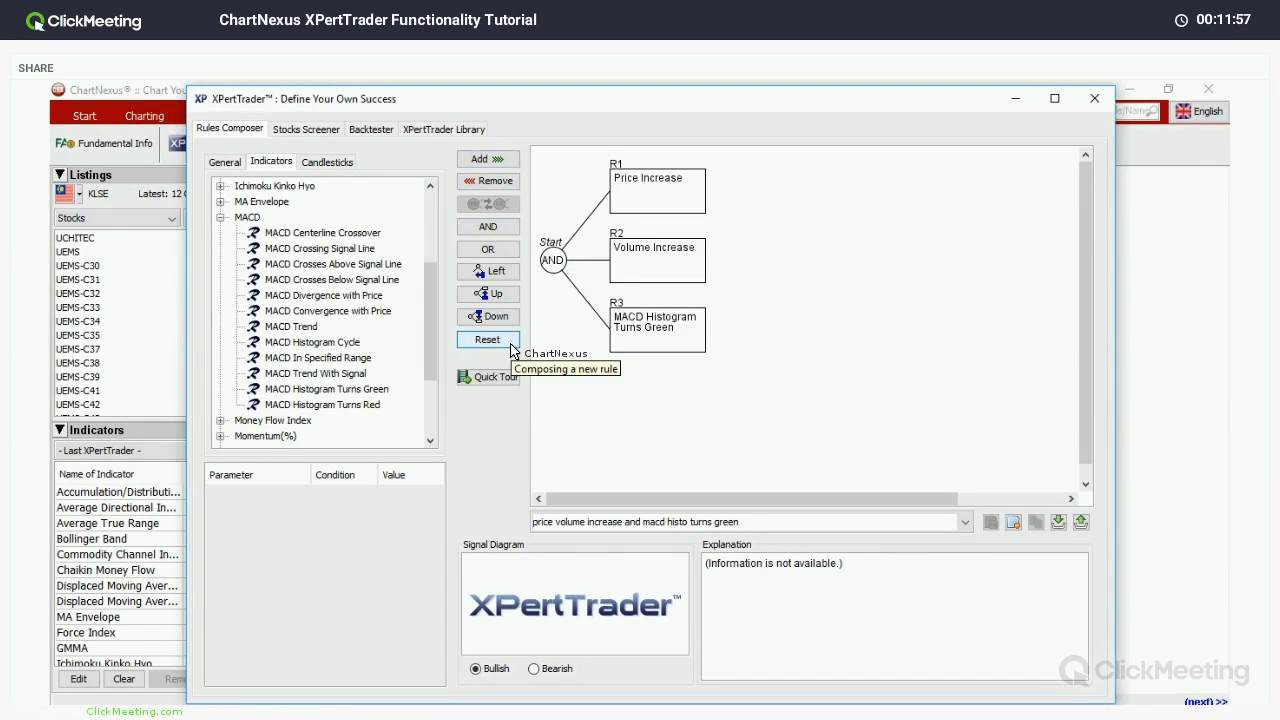
# Step: Start a new rule with MACD Centerline Crossover as R1 and MACD Crossing Signal Line as R2
pyautogui.click(510, 344)
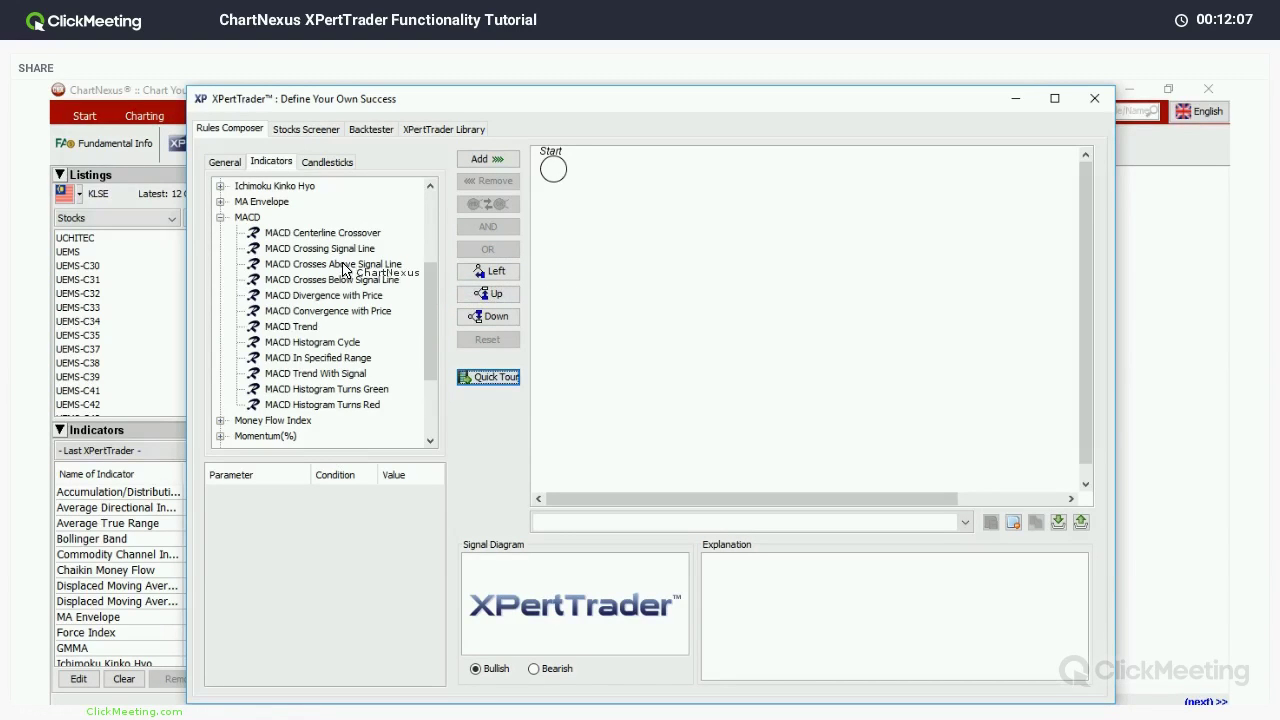
pyautogui.scroll(1, 320, 266)
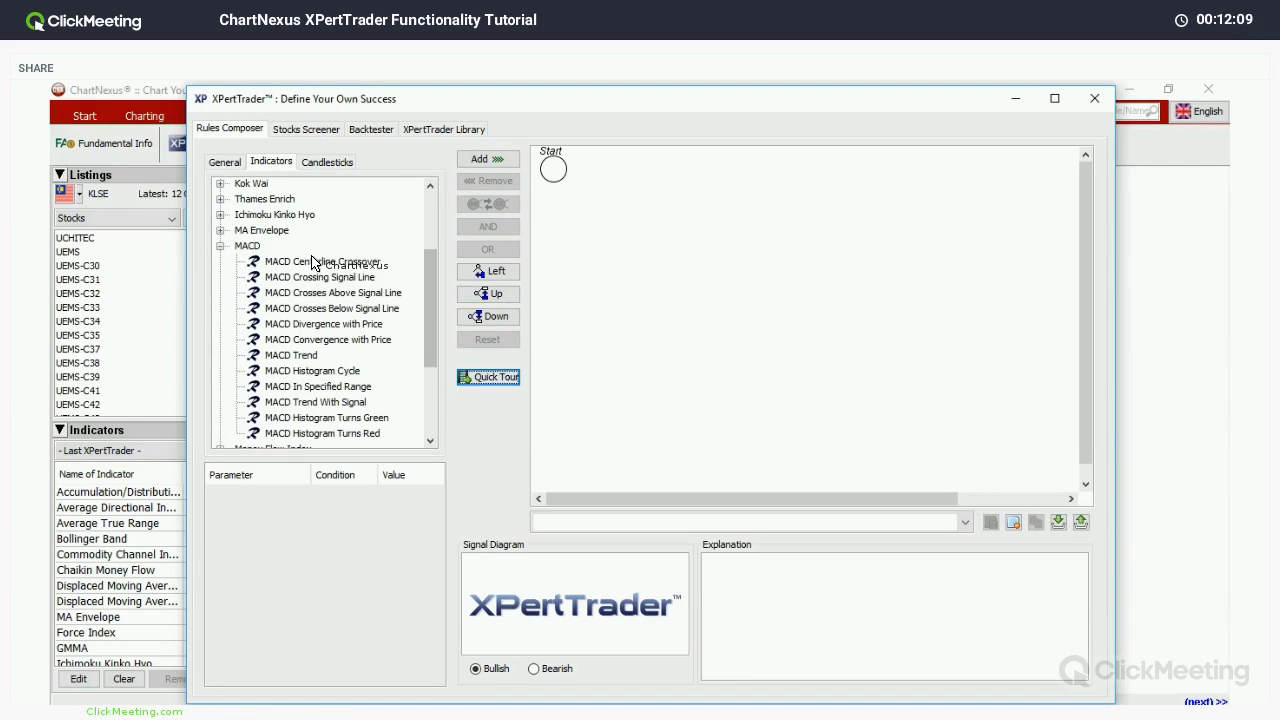
pyautogui.click(312, 262)
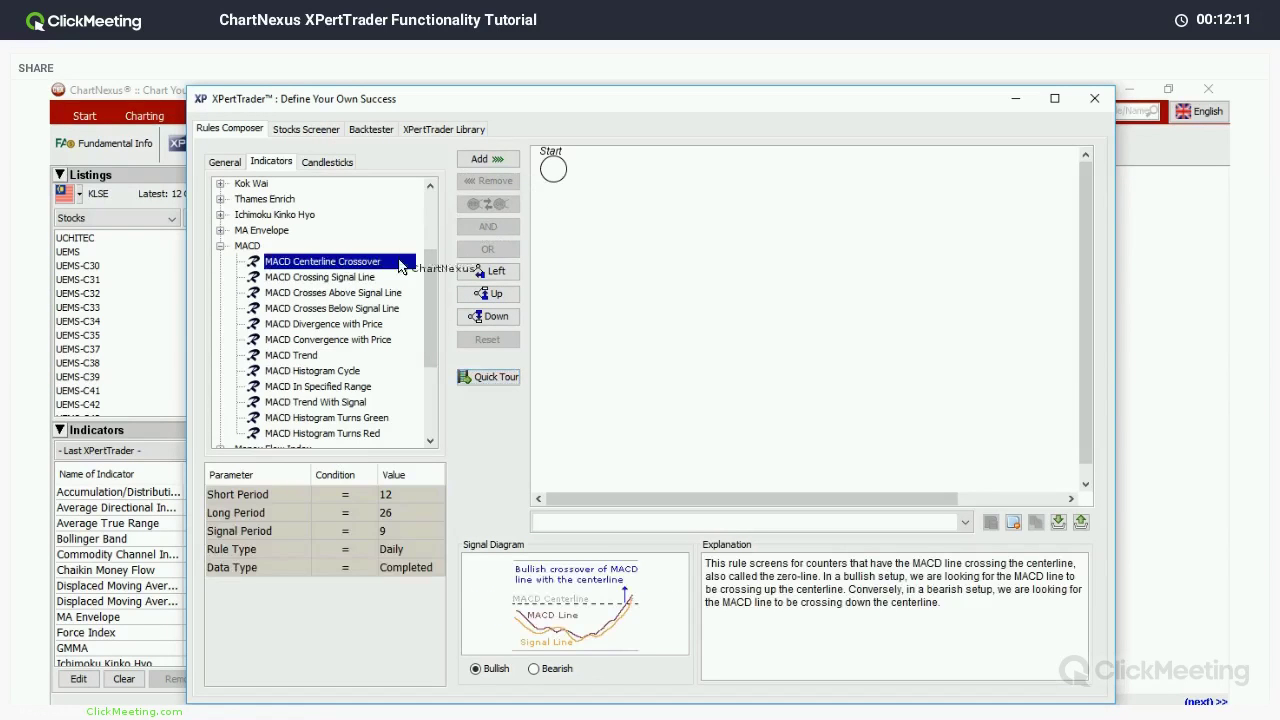
pyautogui.doubleClick(335, 268)
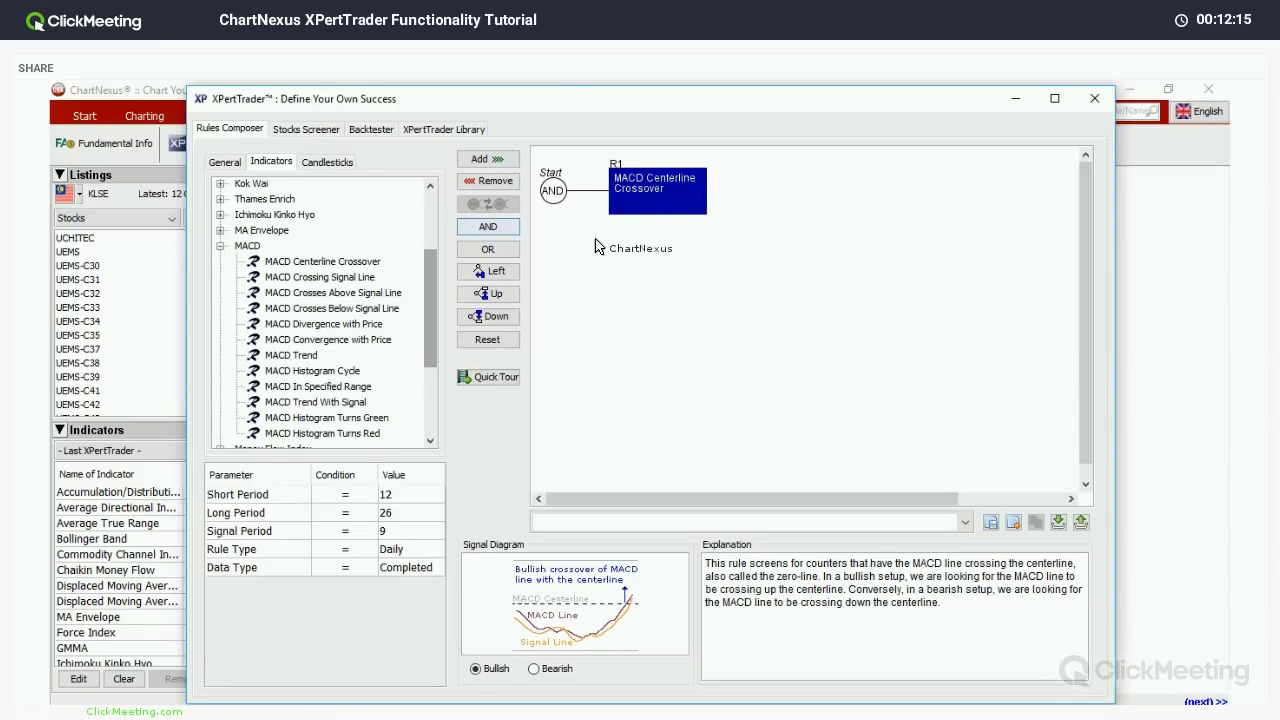
pyautogui.click(650, 273)
pyautogui.press('Down')
pyautogui.press('Return')
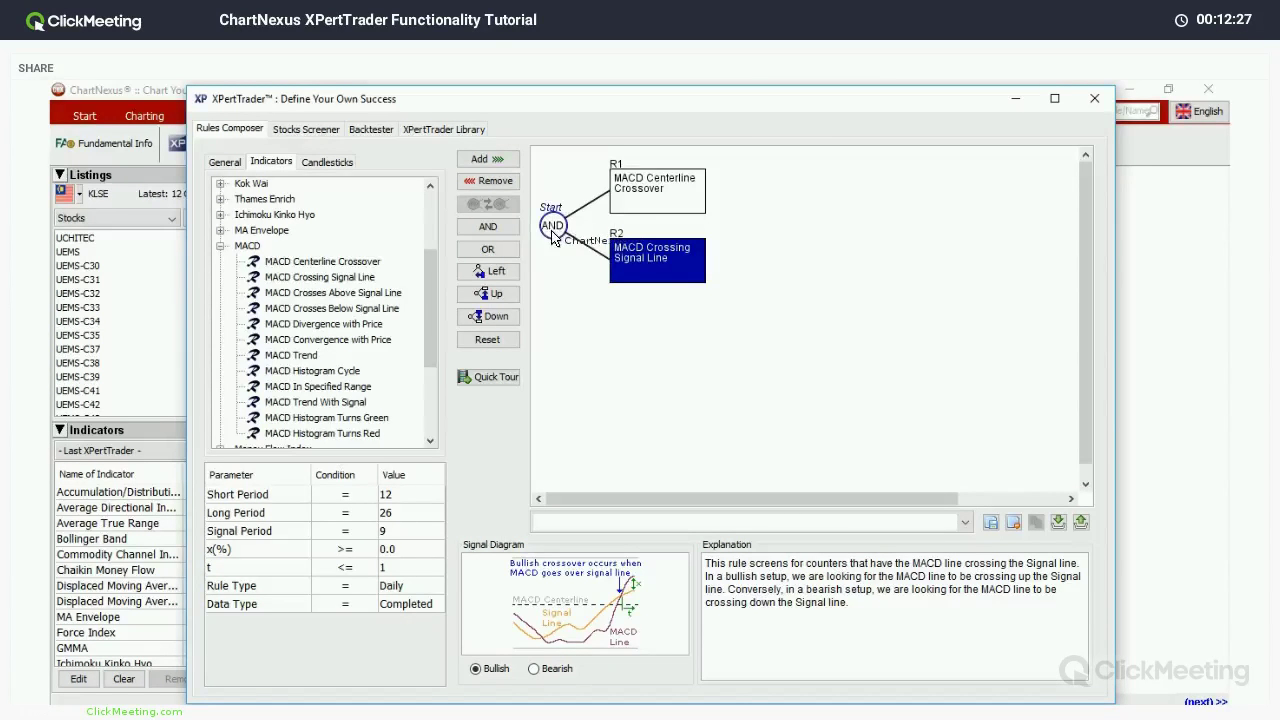
# Step: Check the AND node's settings, then OR MACD Crosses Above Signal Line in as R3
pyautogui.click(552, 228)
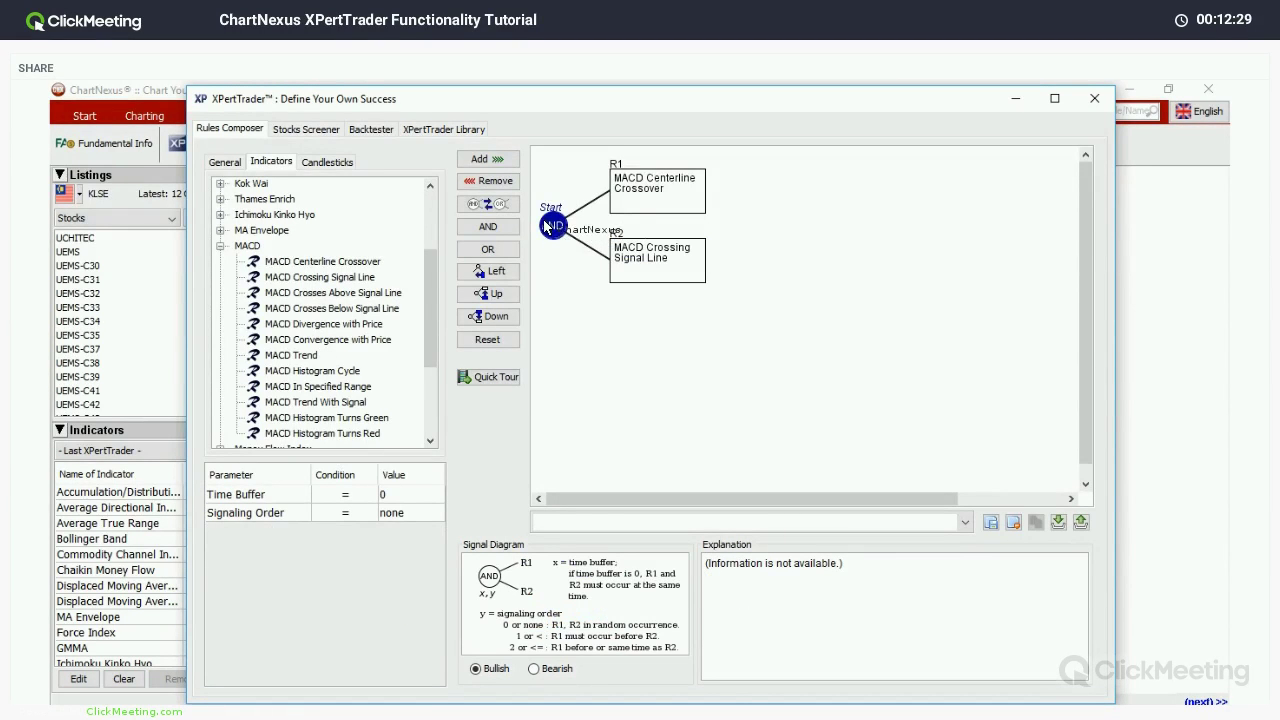
pyautogui.click(298, 293)
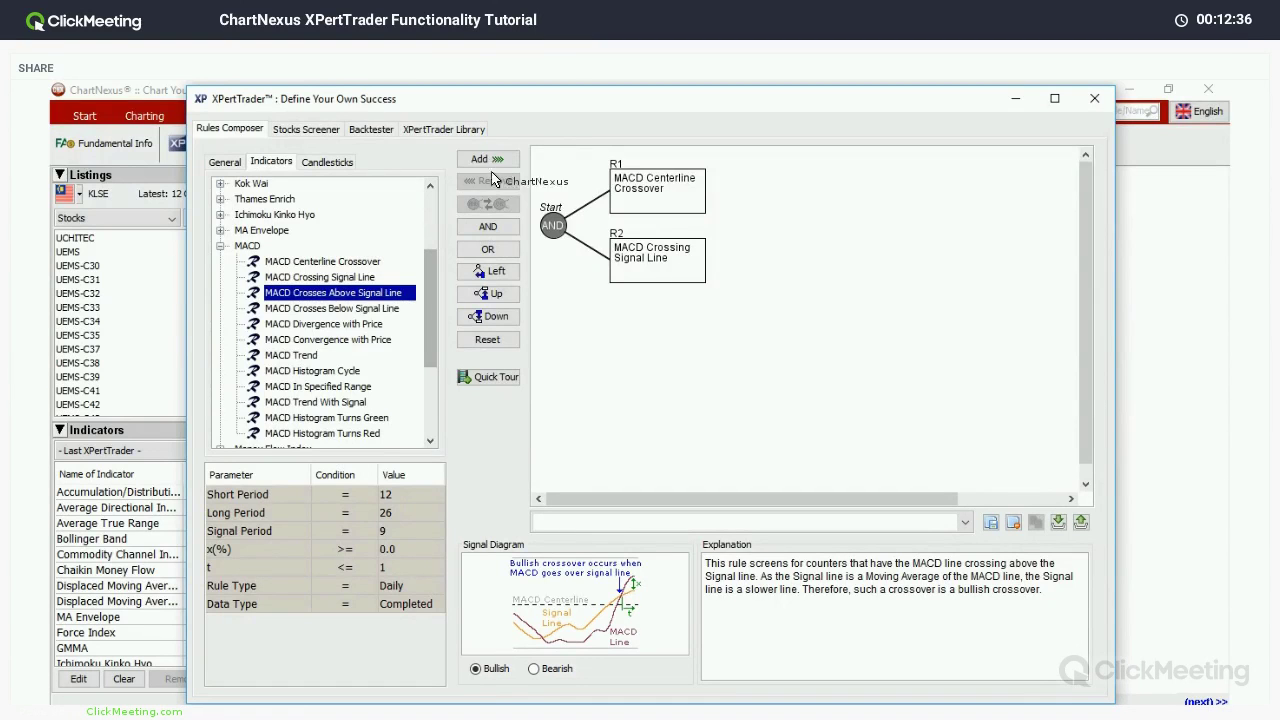
pyautogui.click(496, 254)
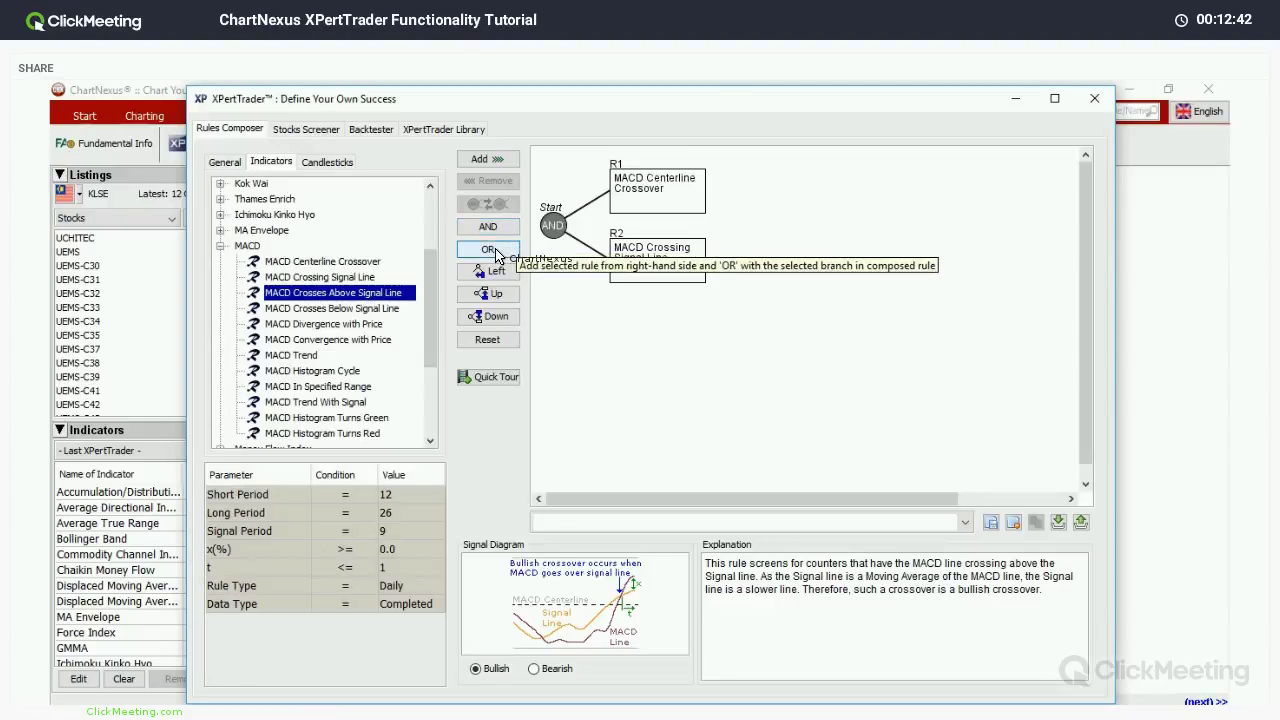
pyautogui.click(490, 250)
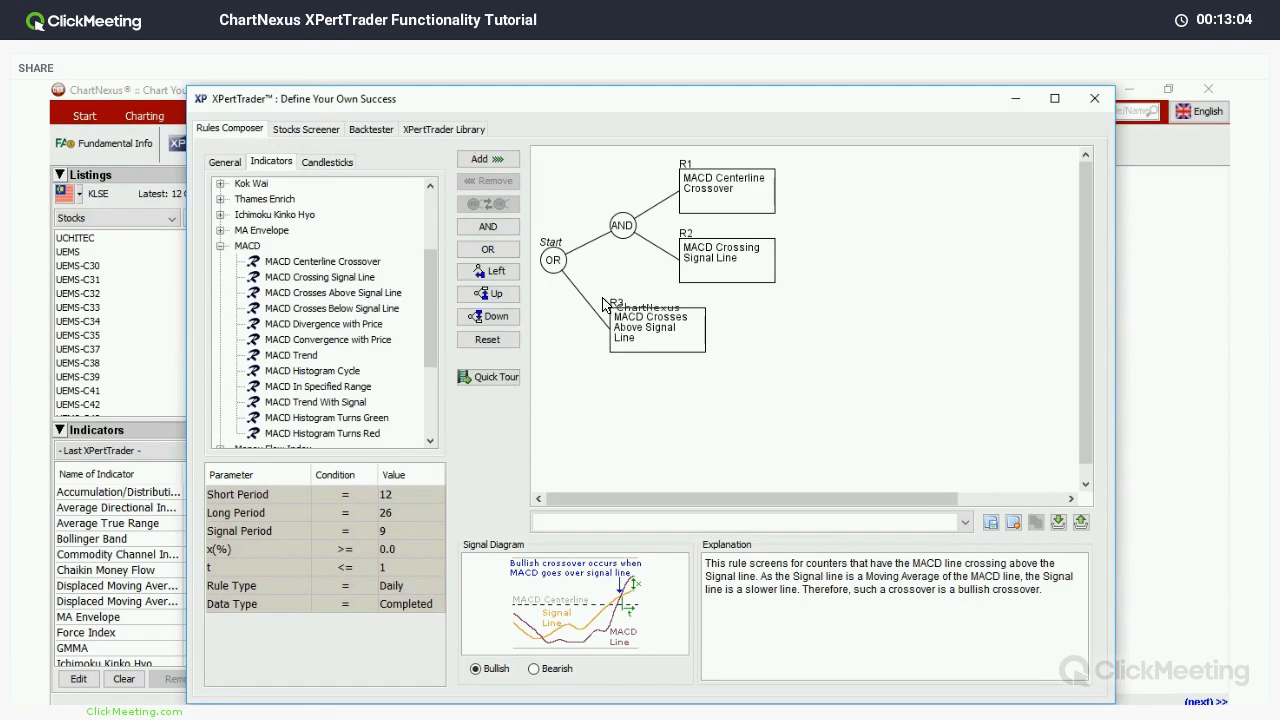
# Step: With R3 selected, add MACD Crosses Below Signal Line as R4, then remove it
pyautogui.click(653, 349)
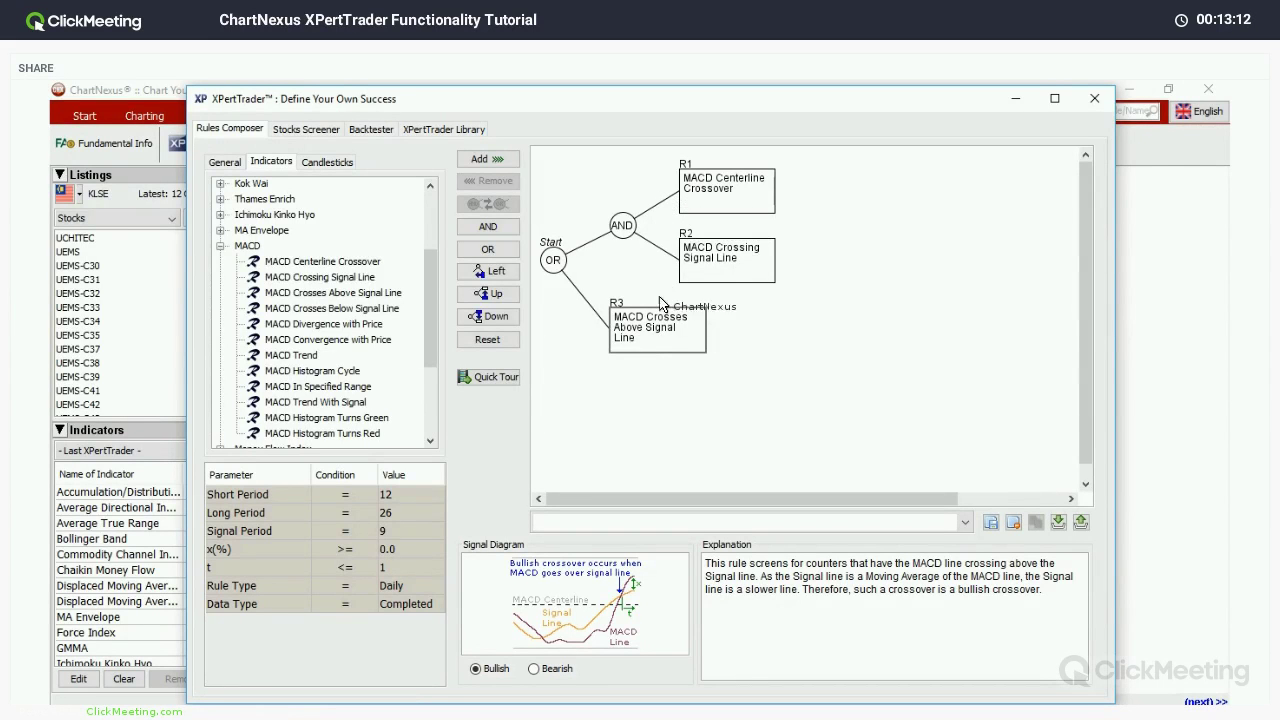
pyautogui.click(651, 350)
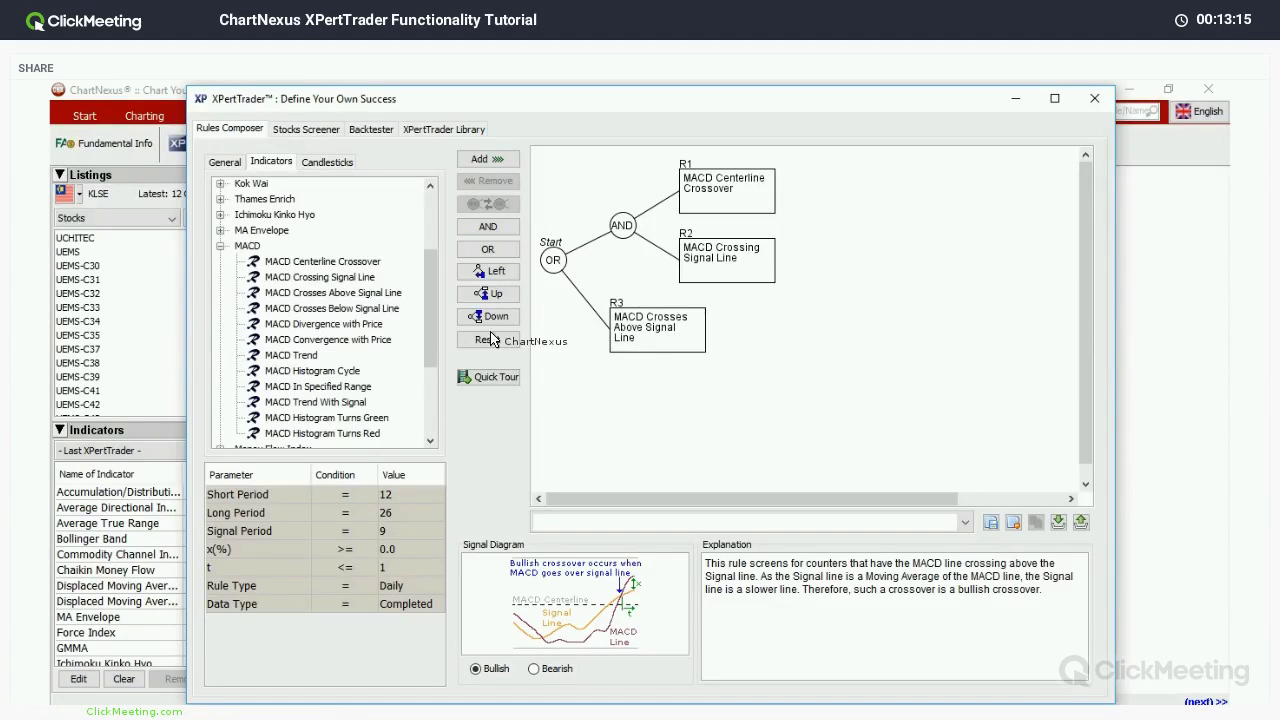
pyautogui.click(351, 316)
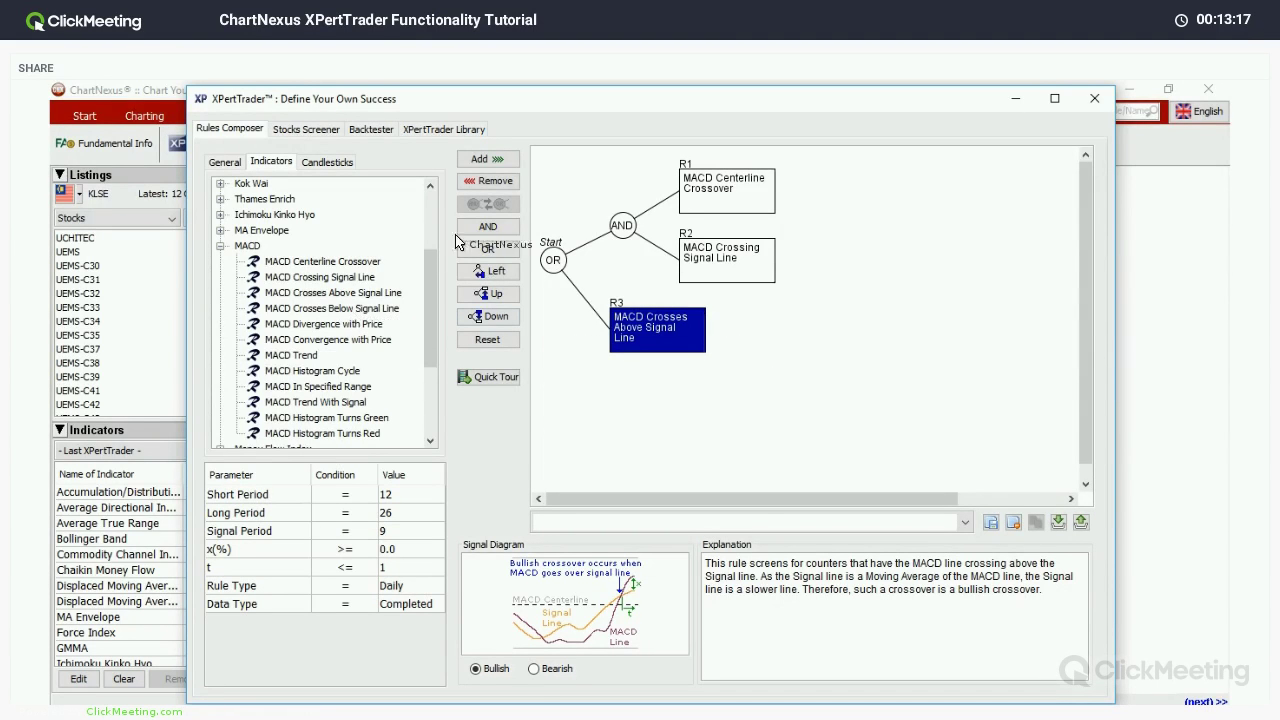
pyautogui.click(487, 162)
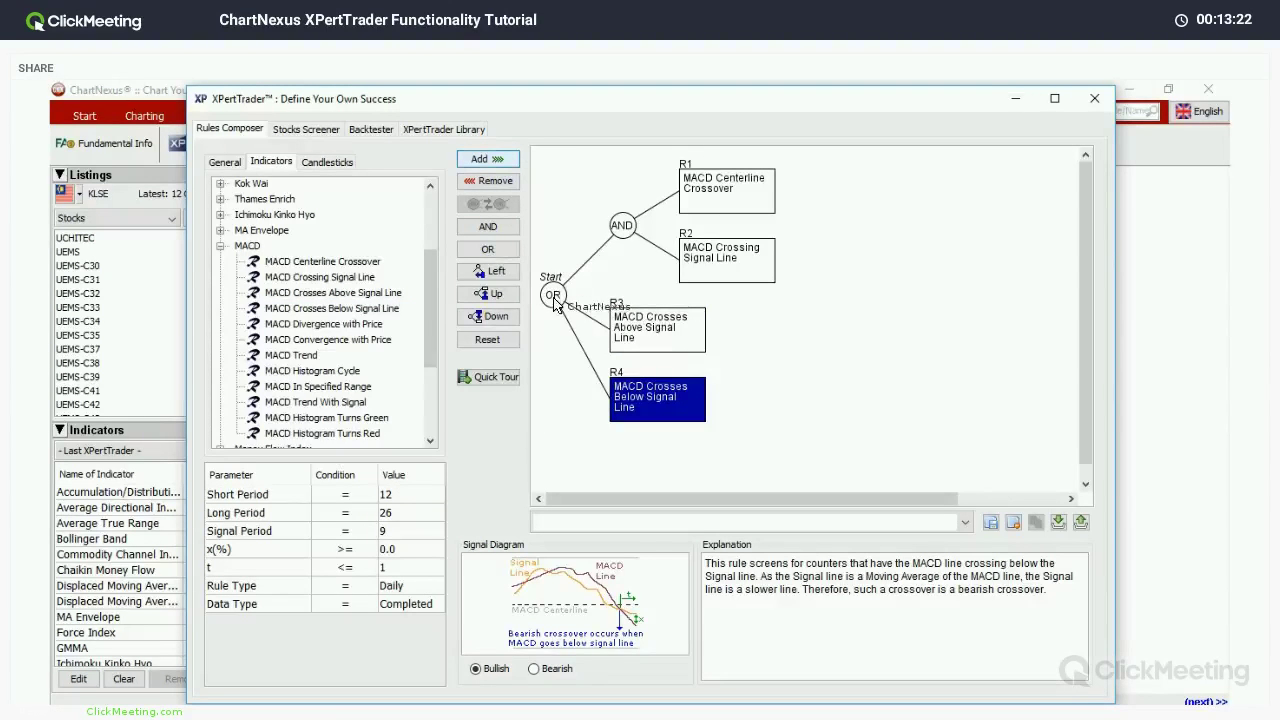
pyautogui.click(487, 181)
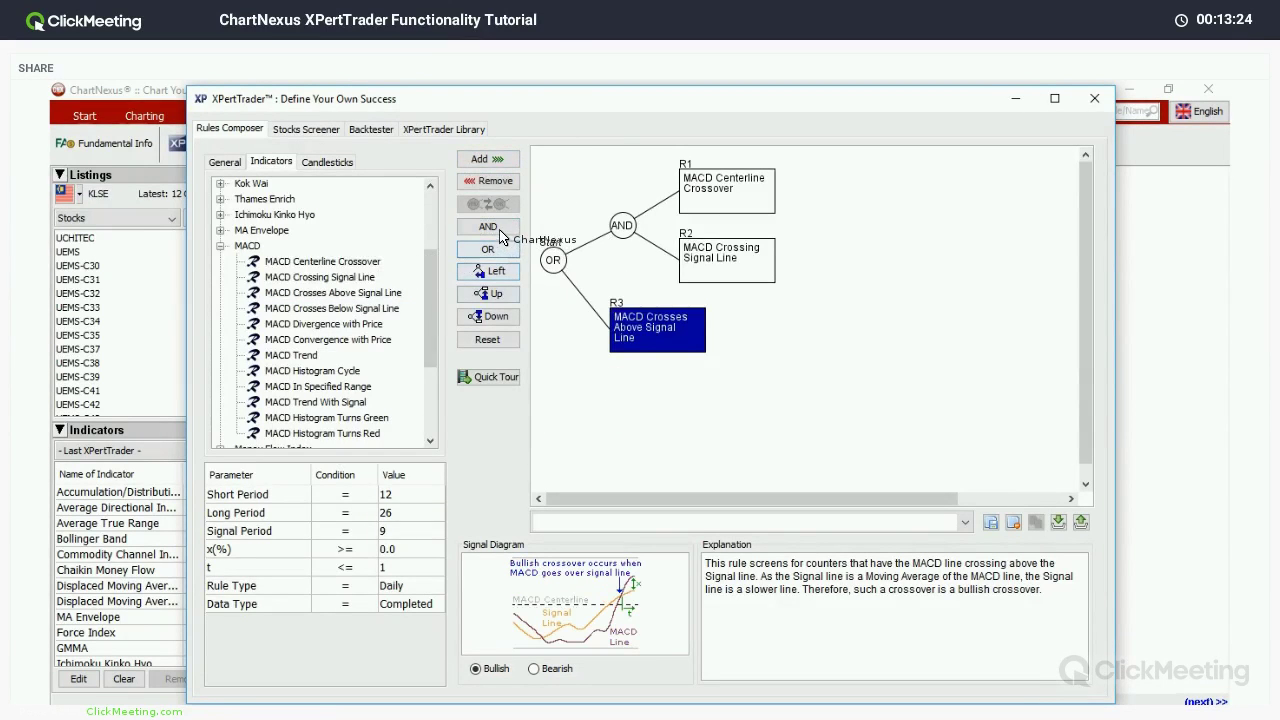
# Step: Drag MACD Crossing Signal Line onto R3 to AND them, then tidy the diagram blocks
pyautogui.moveTo(668, 343); pyautogui.dragTo(700, 345)
pyautogui.moveTo(733, 430)
pyautogui.mouseDown()
pyautogui.moveTo(638, 378)
pyautogui.moveTo(674, 228)
pyautogui.mouseUp()
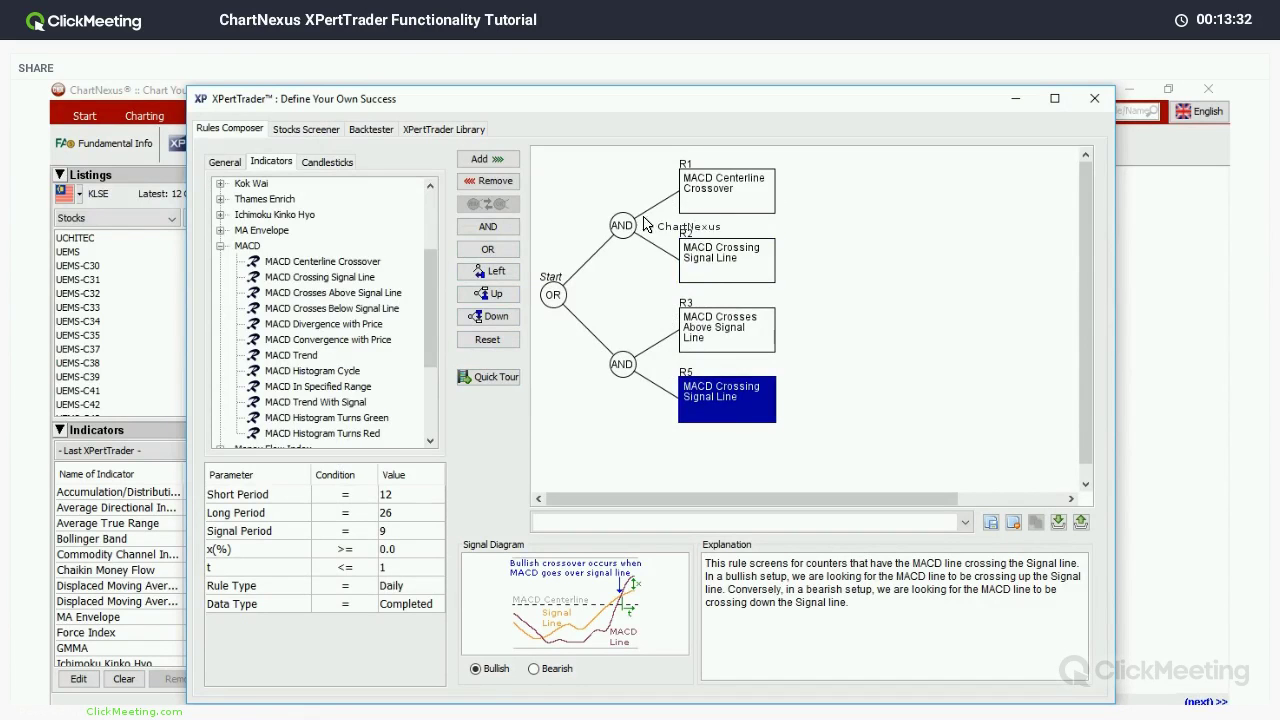
pyautogui.moveTo(674, 228)
pyautogui.mouseDown()
pyautogui.moveTo(704, 260)
pyautogui.moveTo(647, 374)
pyautogui.moveTo(700, 405)
pyautogui.mouseUp()
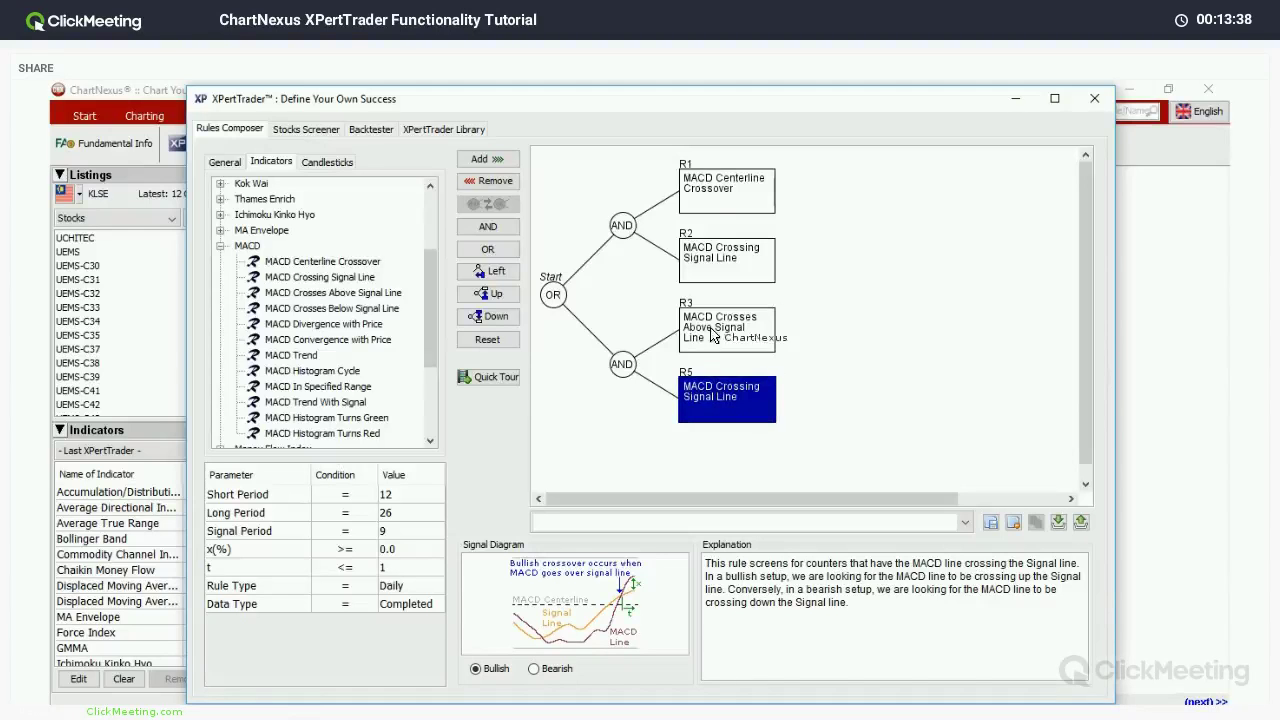
pyautogui.moveTo(714, 302)
pyautogui.mouseDown()
pyautogui.moveTo(676, 216)
pyautogui.moveTo(693, 305)
pyautogui.mouseUp()
pyautogui.moveTo(674, 393); pyautogui.dragTo(691, 396)
pyautogui.moveTo(547, 305)
pyautogui.mouseDown()
pyautogui.moveTo(627, 325)
pyautogui.moveTo(770, 304)
pyautogui.moveTo(788, 350)
pyautogui.moveTo(765, 378)
pyautogui.moveTo(785, 412)
pyautogui.moveTo(850, 417)
pyautogui.mouseUp()
pyautogui.moveTo(748, 407)
pyautogui.mouseDown()
pyautogui.moveTo(400, 323)
pyautogui.moveTo(458, 270)
pyautogui.moveTo(522, 248)
pyautogui.moveTo(500, 256)
pyautogui.moveTo(740, 437)
pyautogui.mouseUp()
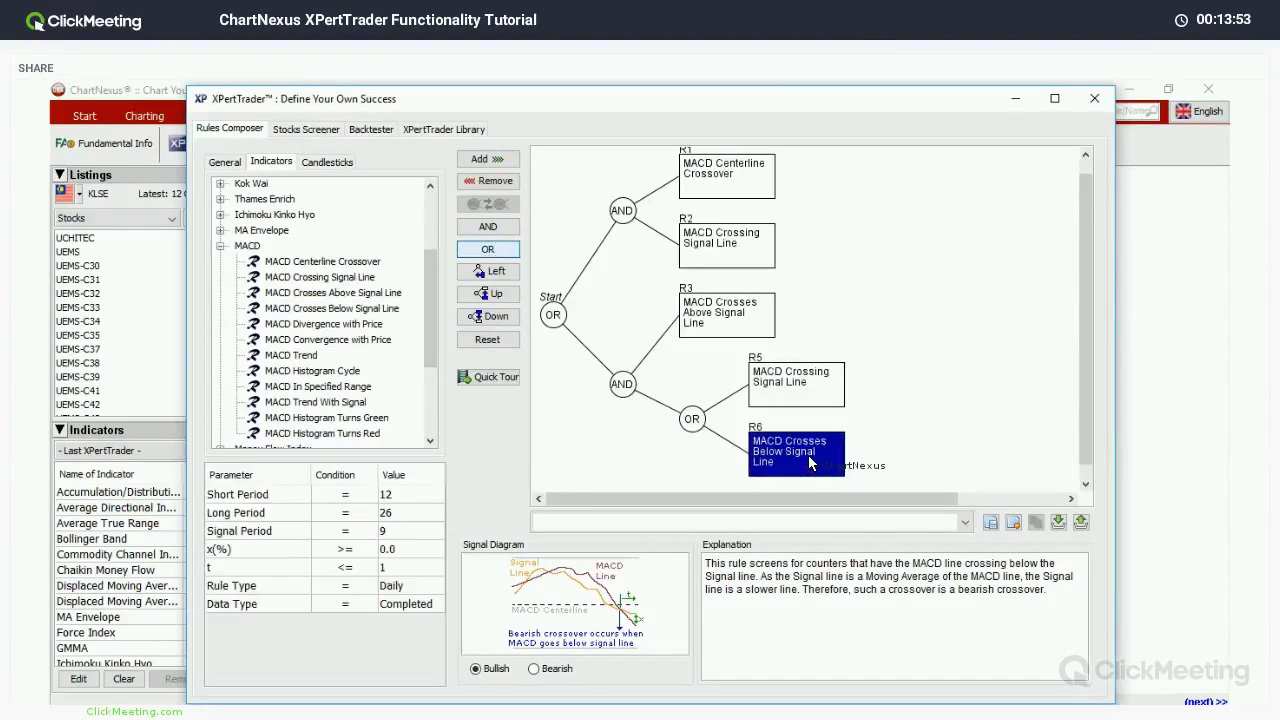
# Step: OR R5 with MACD Crosses Below Signal Line as R6 and view its bearish crossover explanation
pyautogui.moveTo(808, 462); pyautogui.dragTo(793, 450)
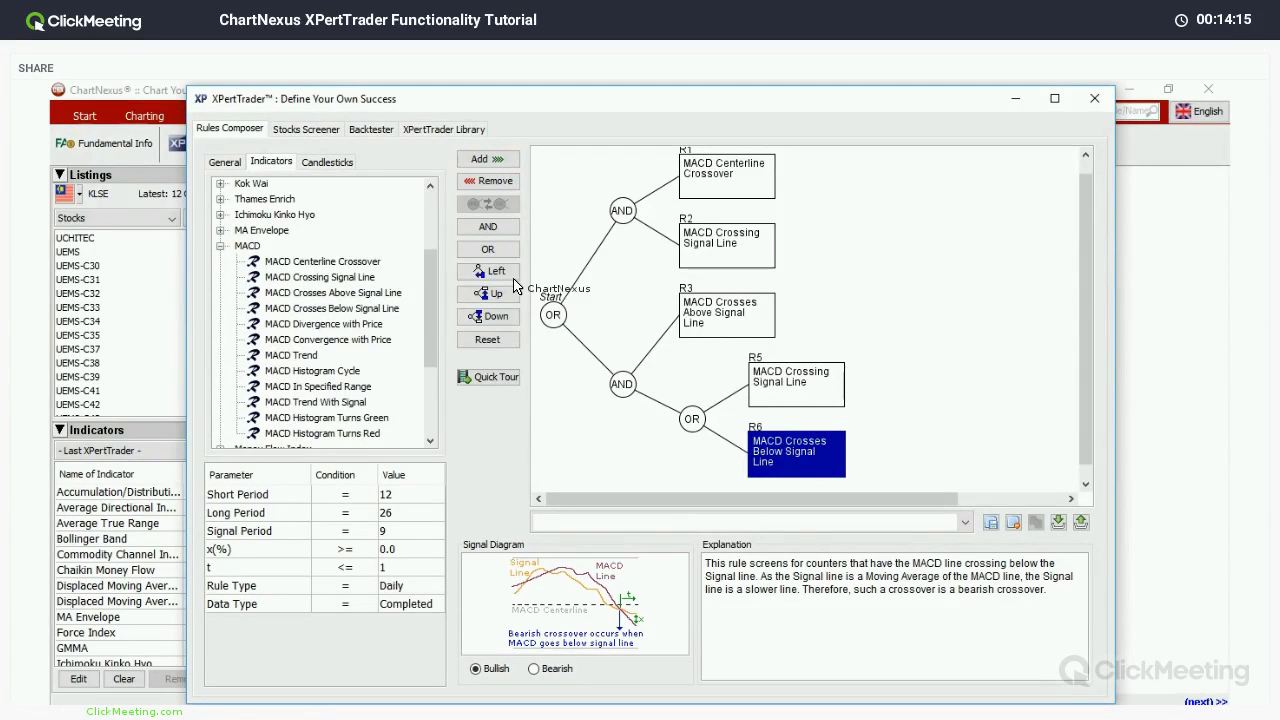
pyautogui.click(500, 318)
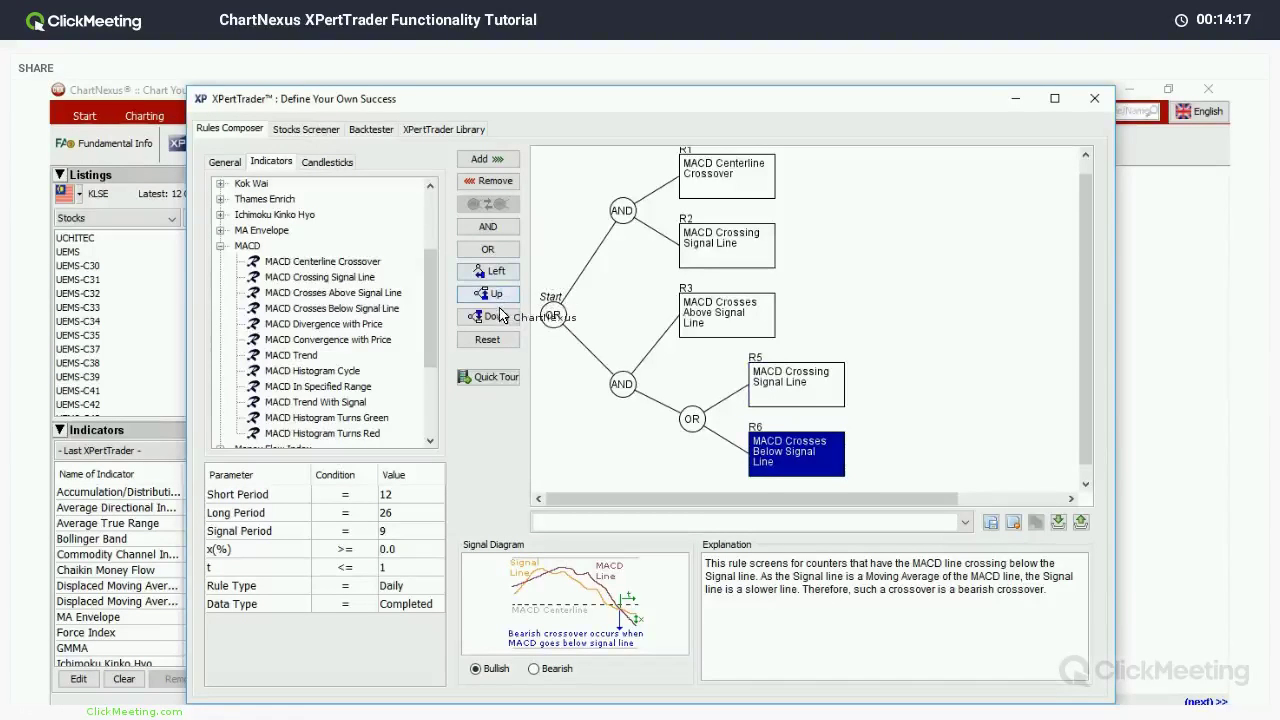
pyautogui.click(500, 294)
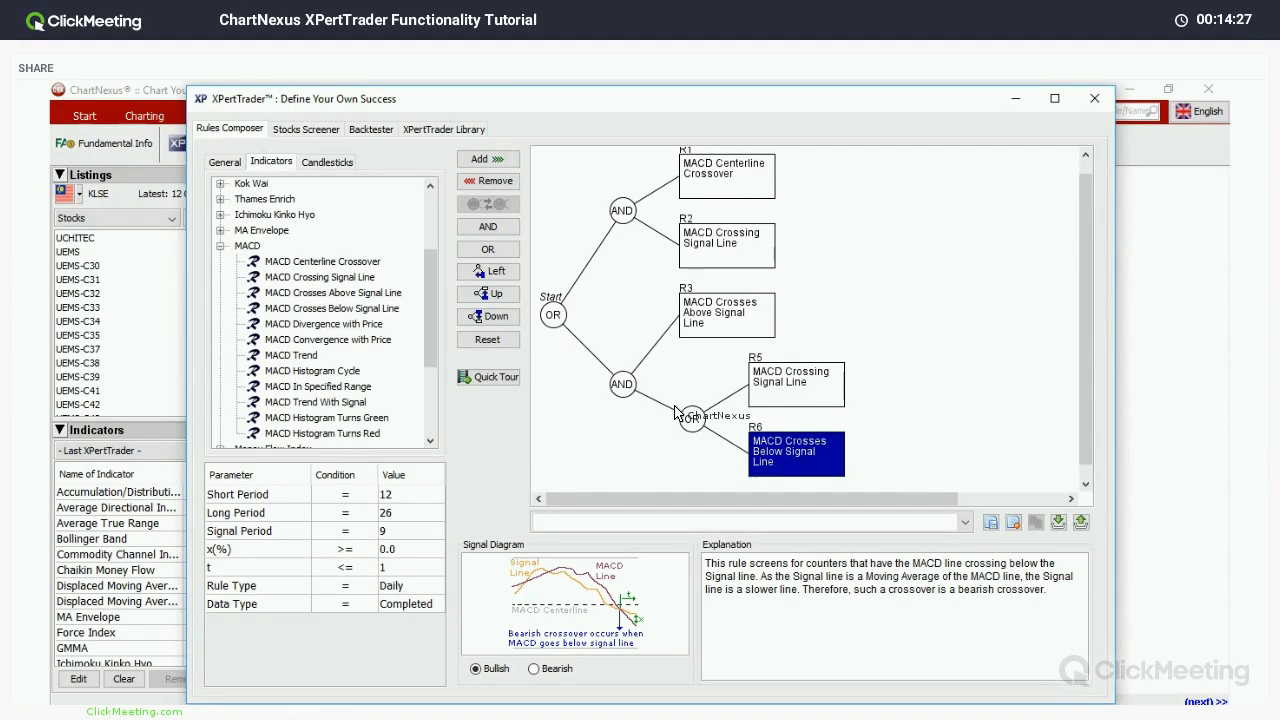
# Step: Reset the diagram and confirm Yes to discard the unsaved six-rule composition
pyautogui.click(488, 339)
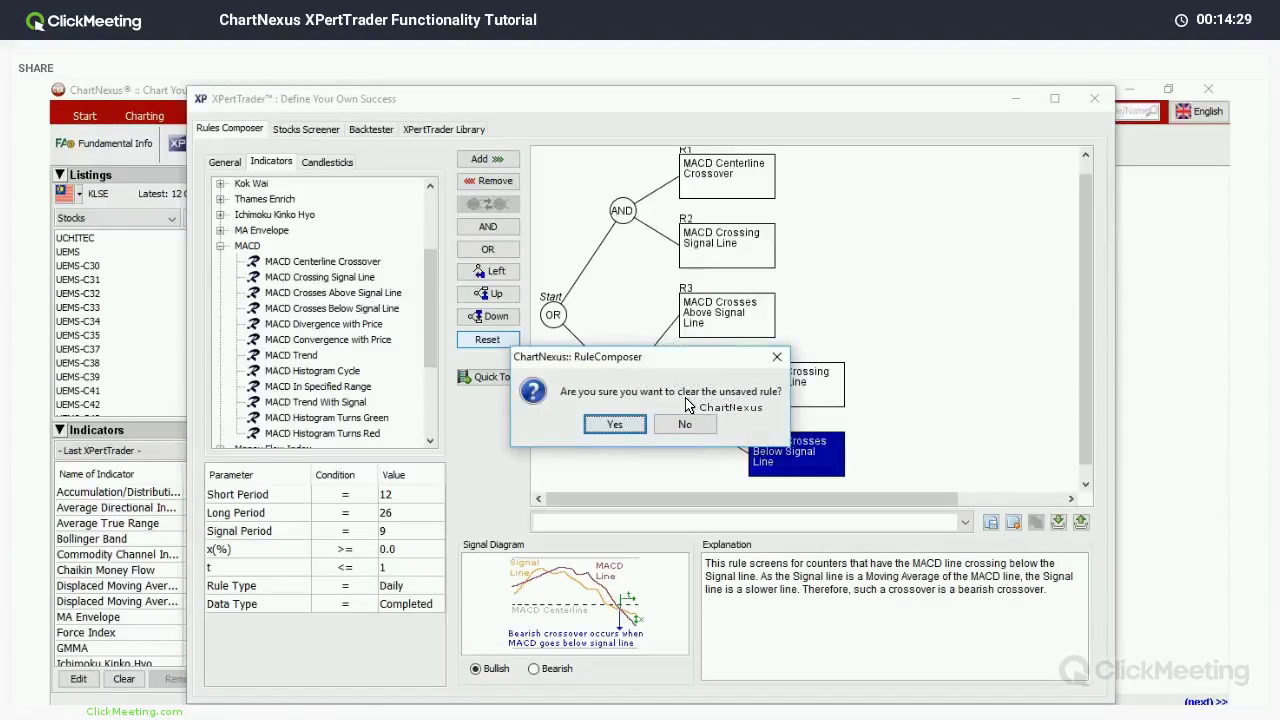
pyautogui.click(614, 424)
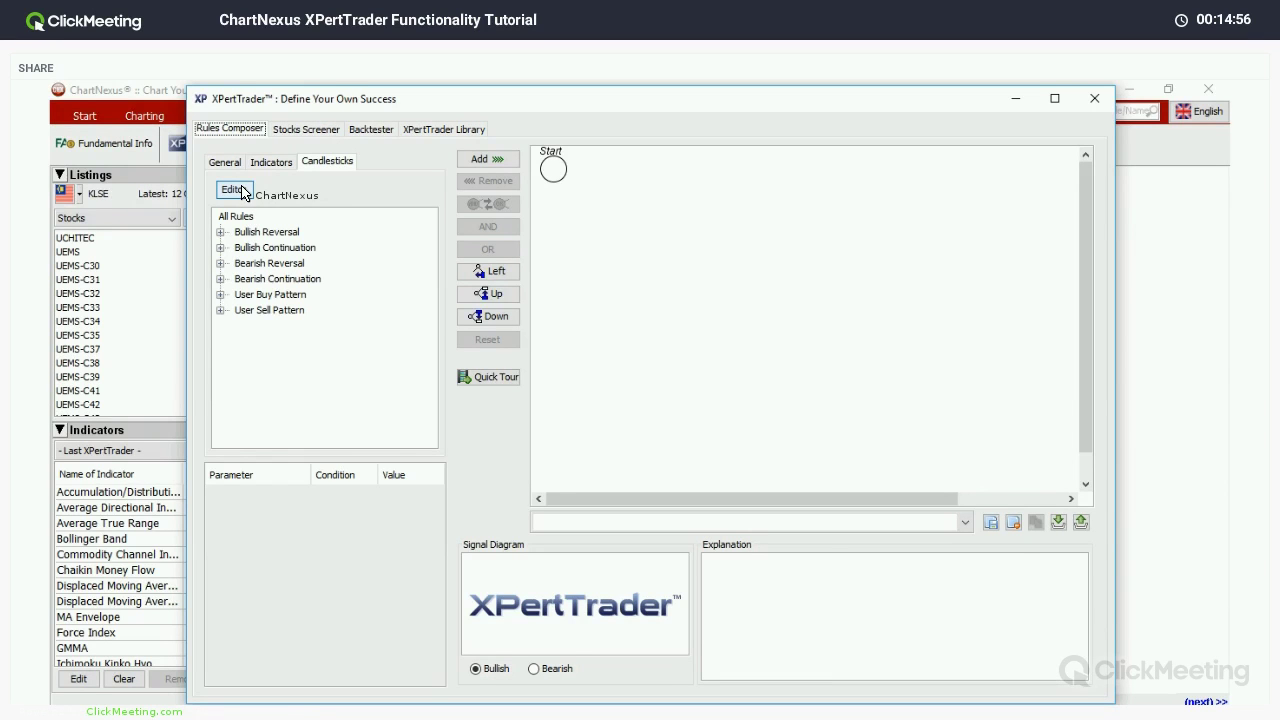
# Step: In the Patterns Editor, add a doji third candle and shorten candle 2's body to leave a lower wick
pyautogui.click(232, 190)
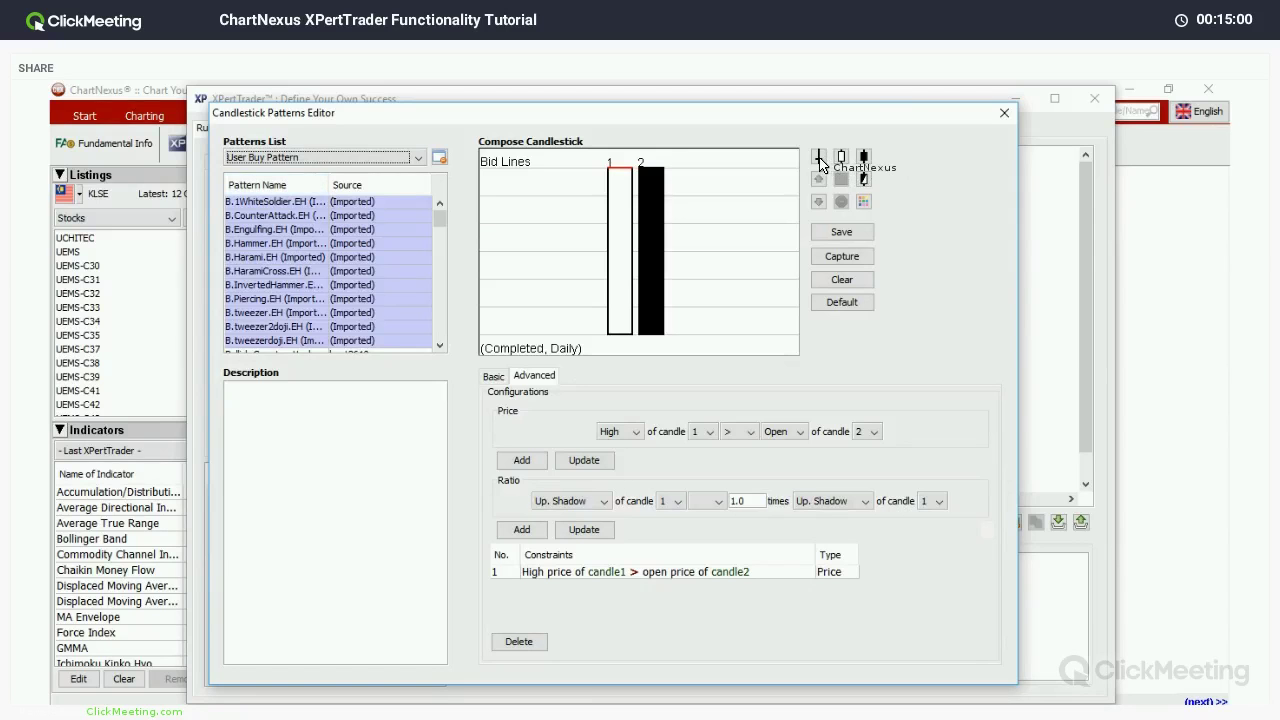
pyautogui.click(688, 256)
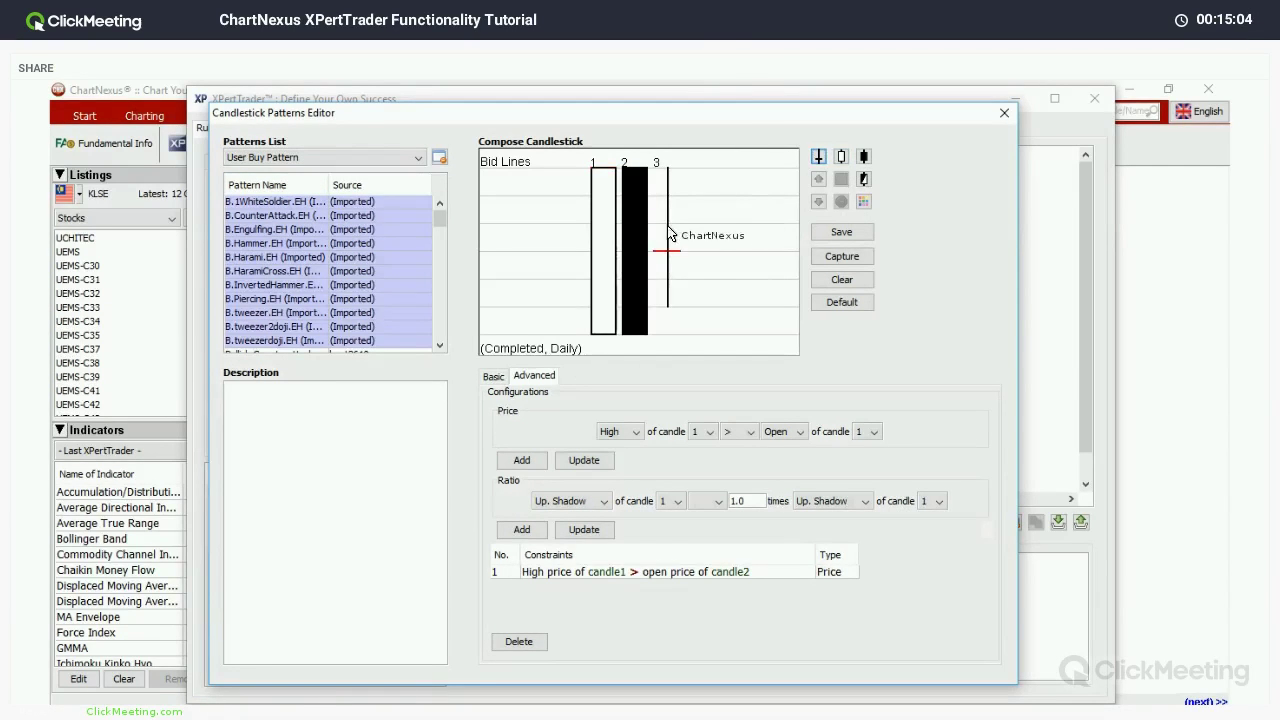
pyautogui.click(667, 223)
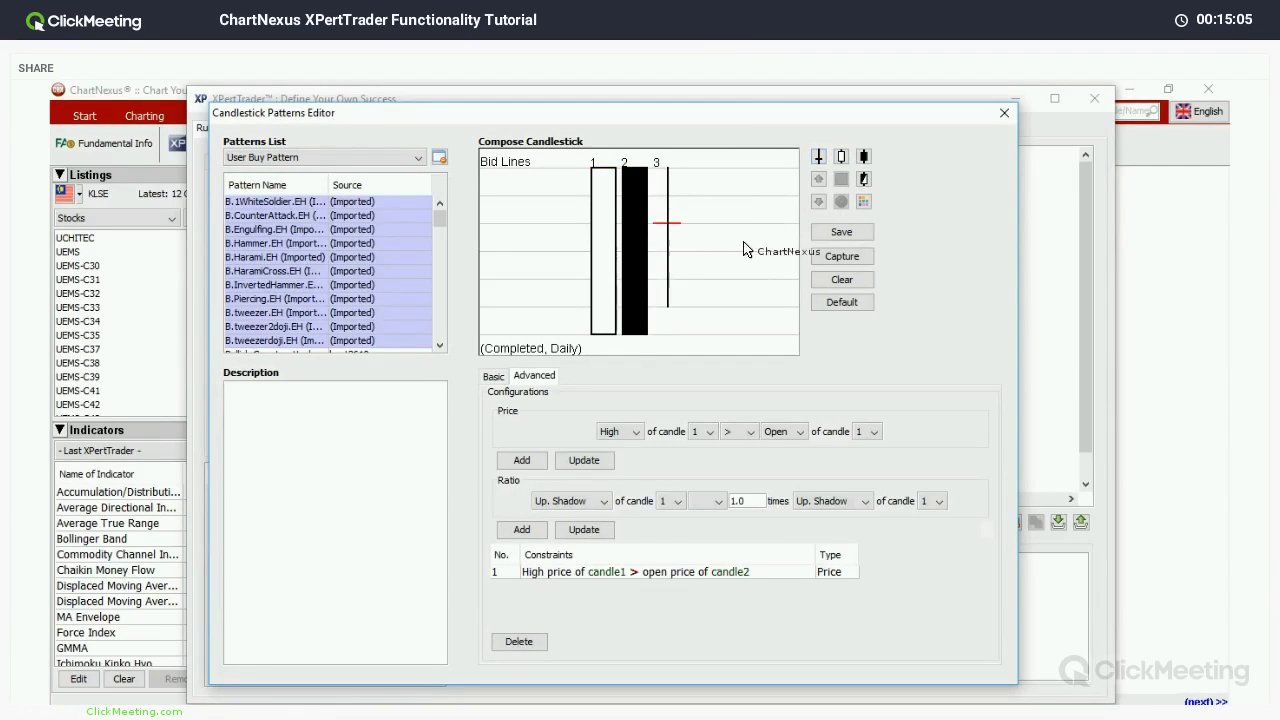
pyautogui.click(644, 337)
pyautogui.moveTo(643, 268); pyautogui.dragTo(643, 209)
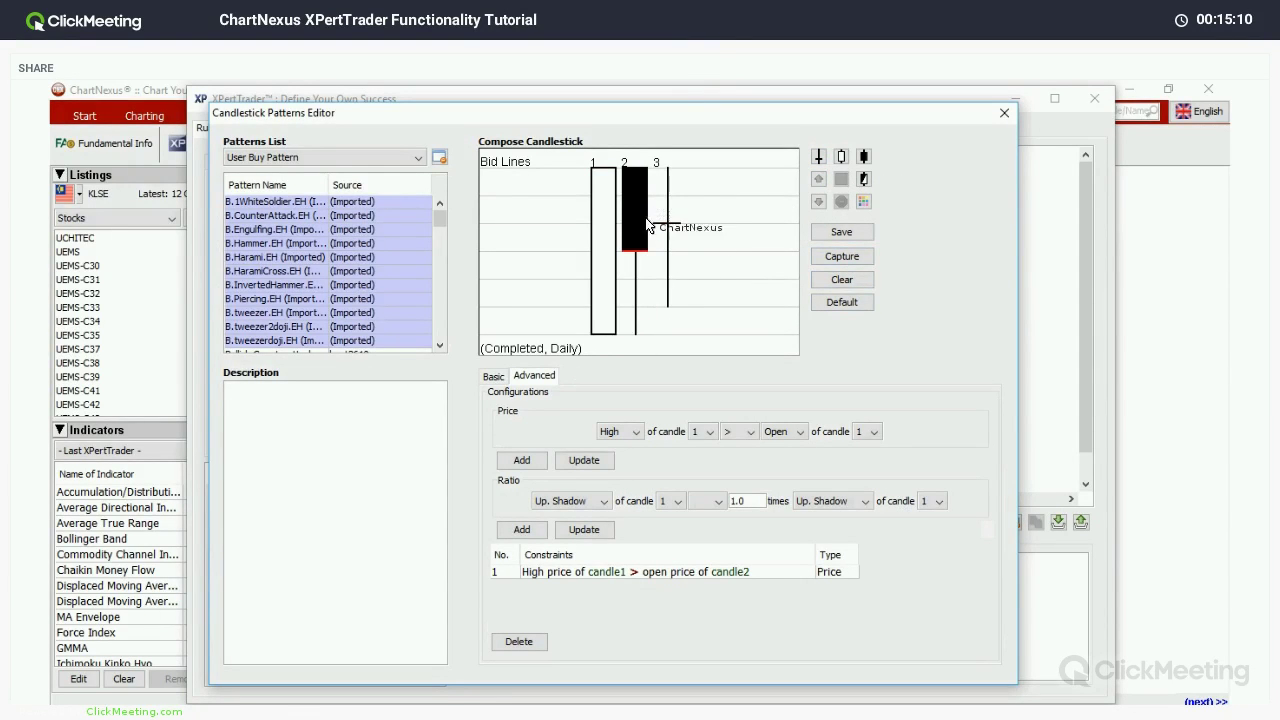
pyautogui.press('Up')
pyautogui.press('Up')
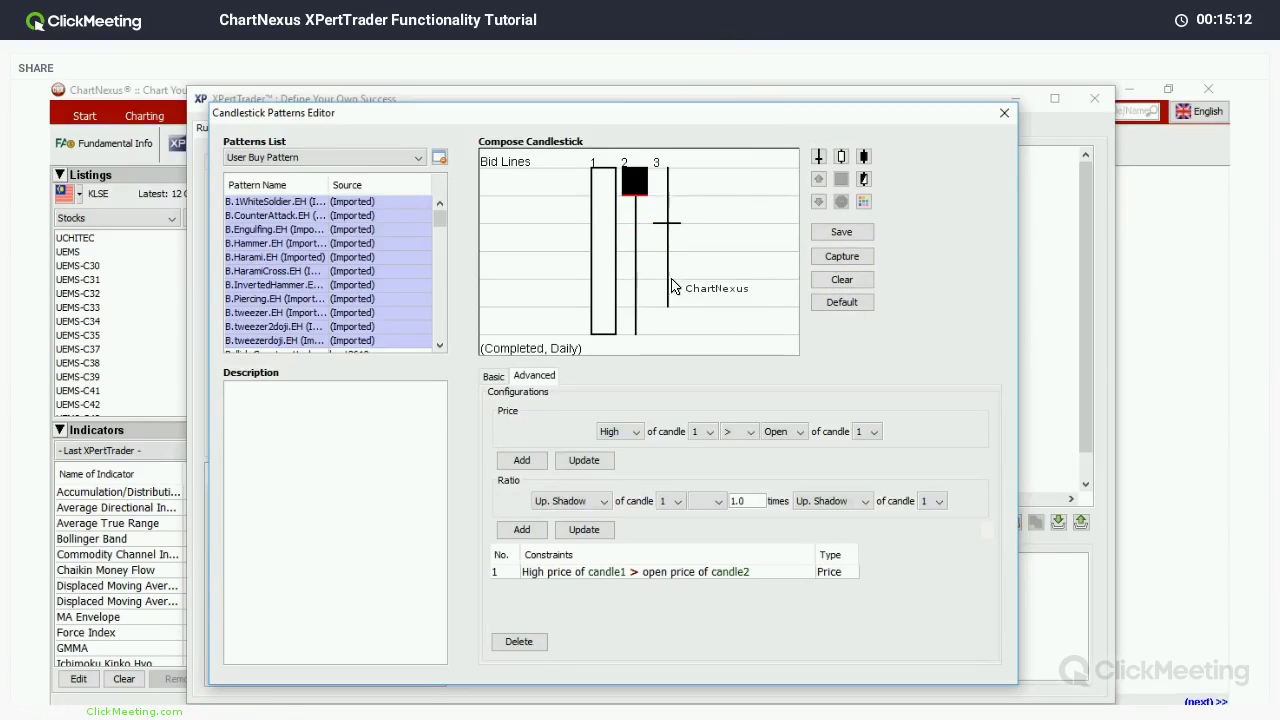
pyautogui.click(602, 290)
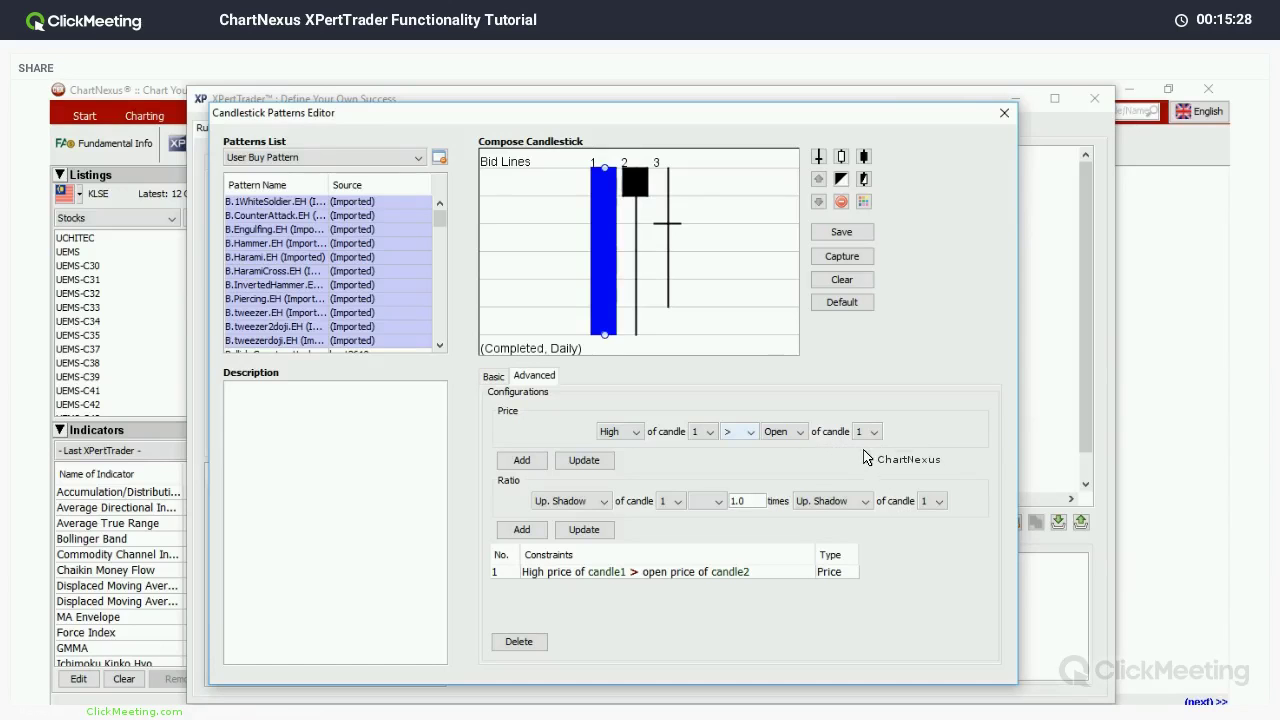
# Step: Add a second price constraint: candle1's high greater than candle2's open
pyautogui.click(867, 431)
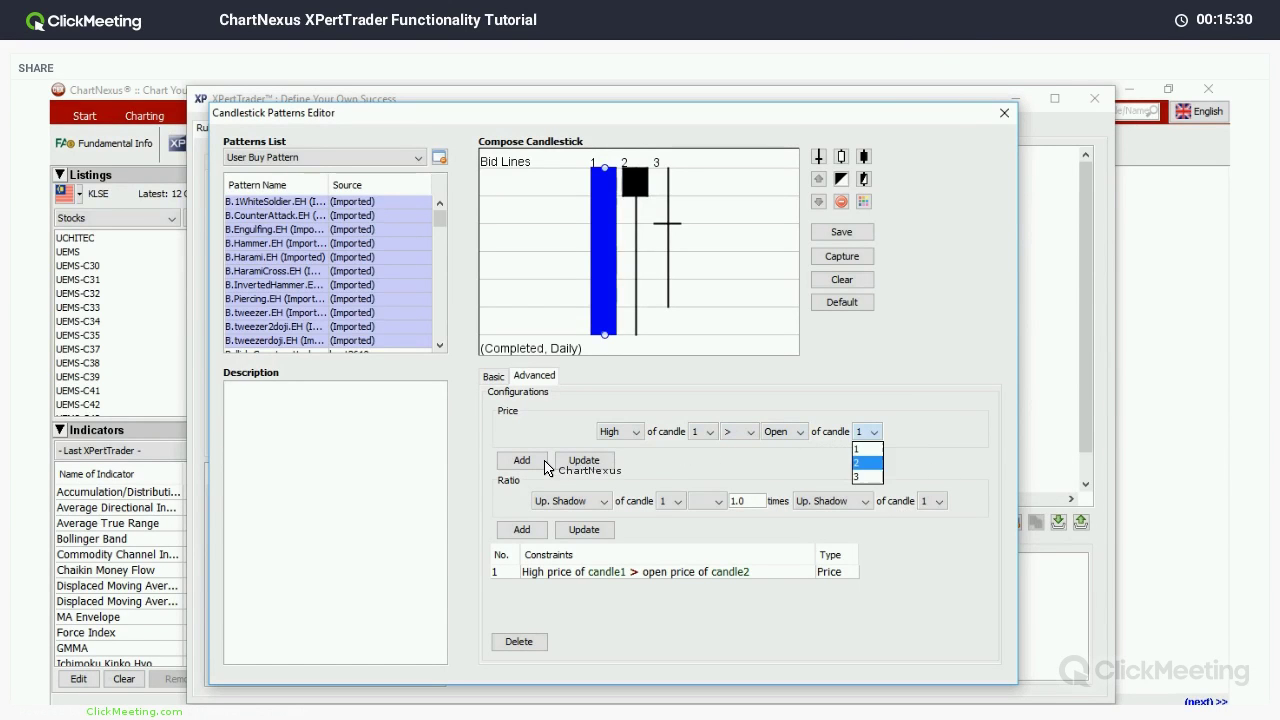
pyautogui.click(862, 458)
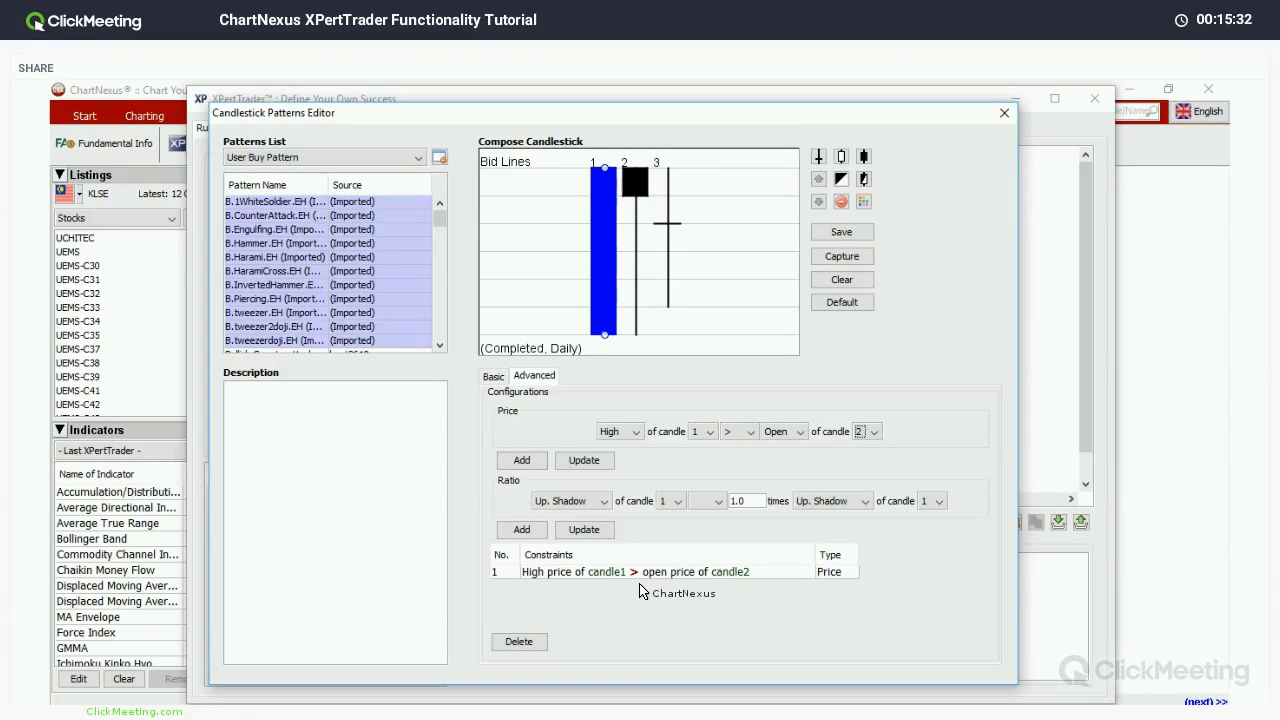
pyautogui.press('Tab')
pyautogui.press('space')
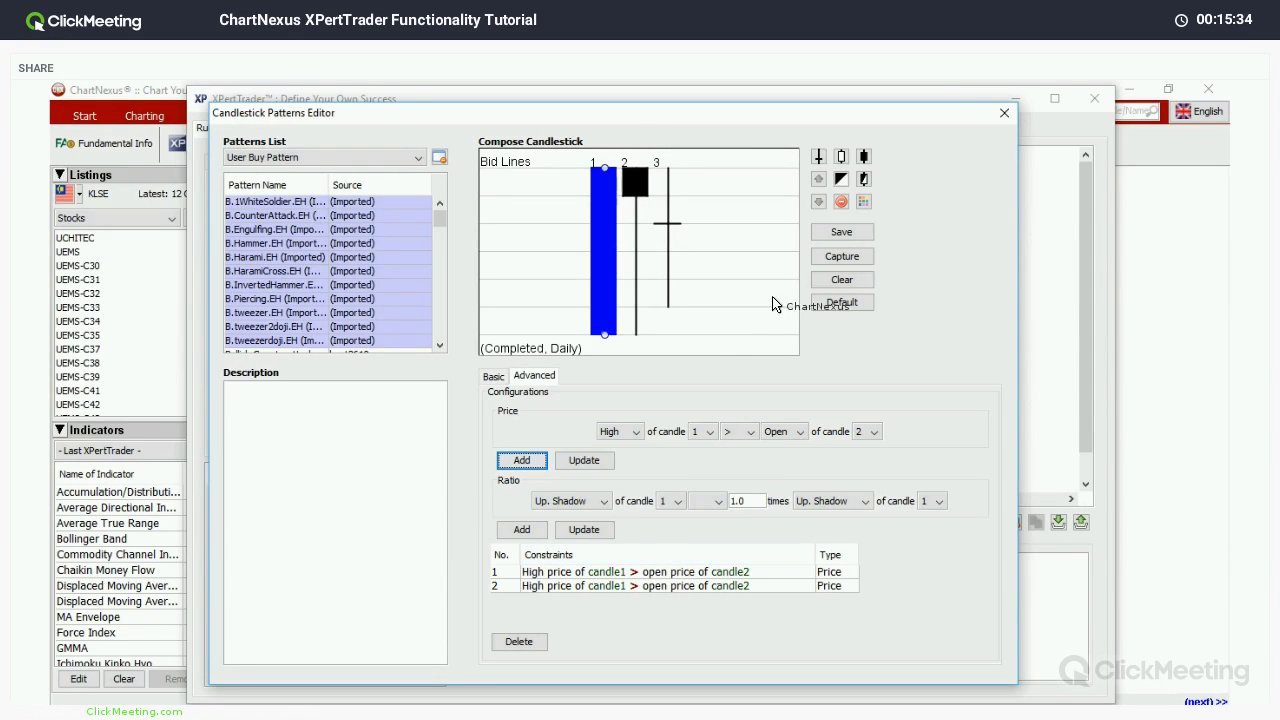
# Step: Start saving the candle pattern, then cancel the Save Candle Pattern dialog
pyautogui.click(841, 231)
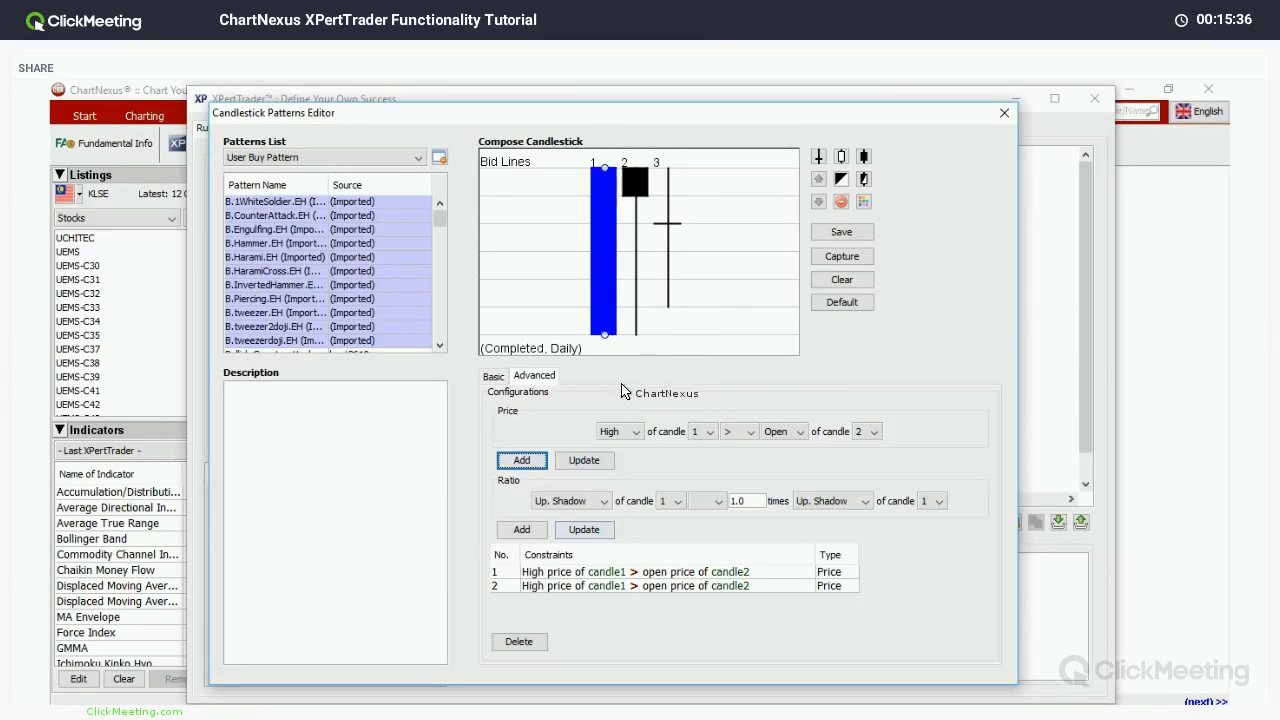
pyautogui.click(600, 375)
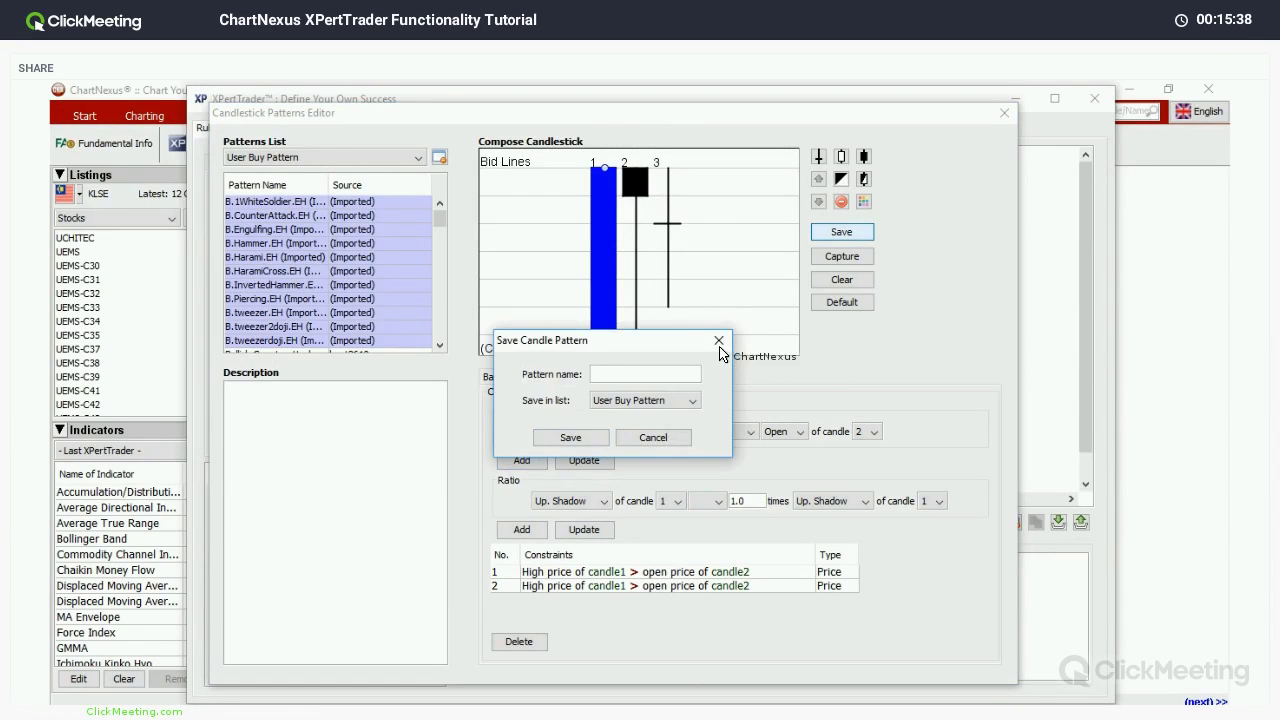
pyautogui.press('Escape')
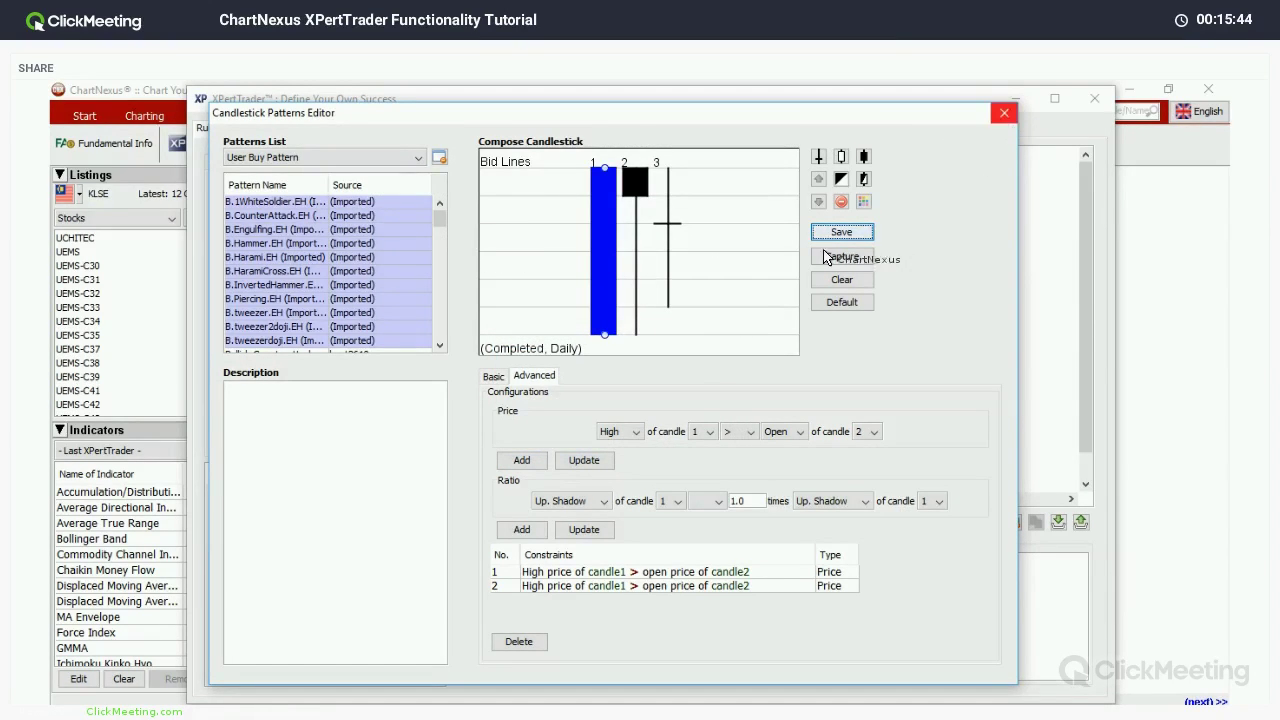
# Step: Close the Patterns Editor and add Bullish Piercing from User Buy Pattern as rule R1
pyautogui.press('Escape')
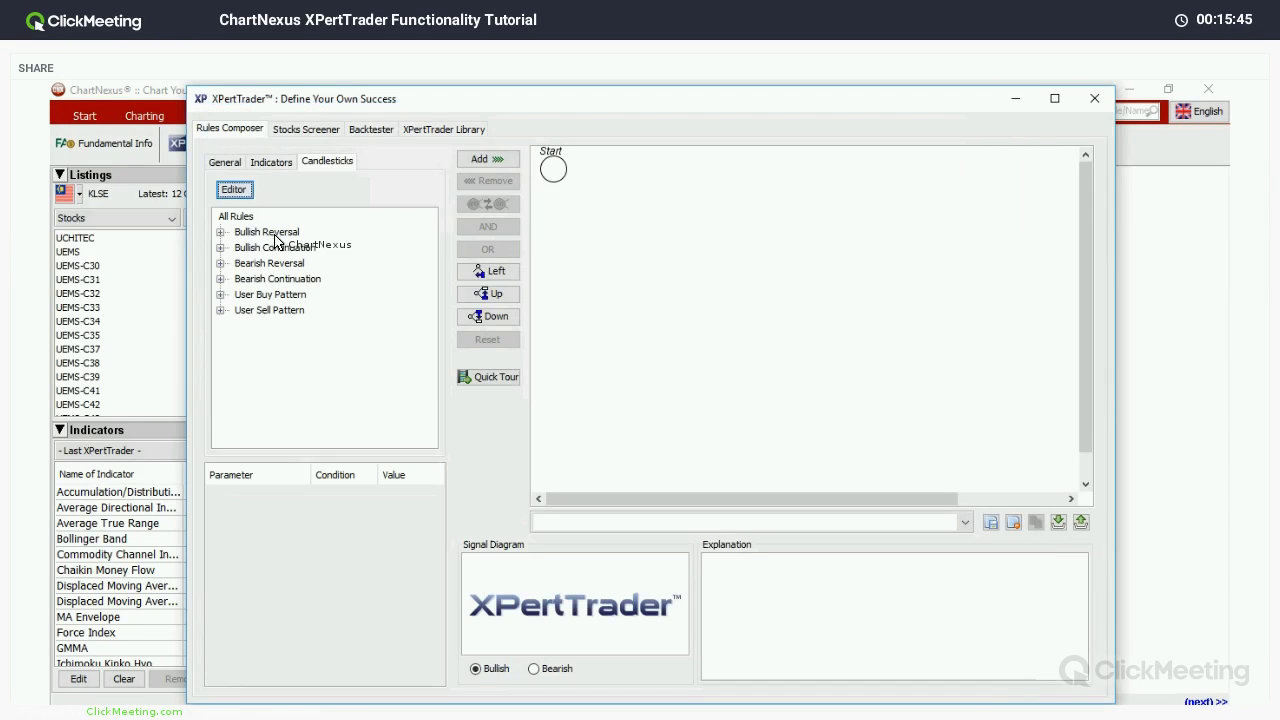
pyautogui.doubleClick(285, 232)
pyautogui.doubleClick(290, 295)
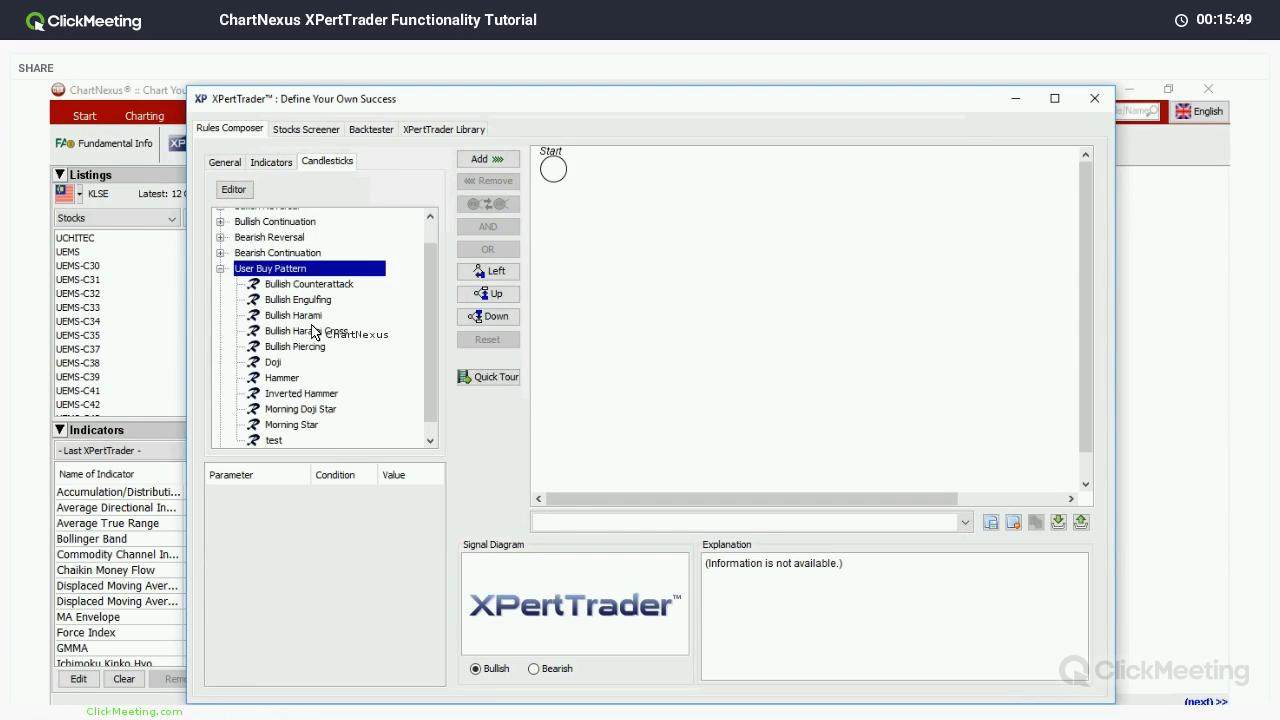
pyautogui.click(502, 163)
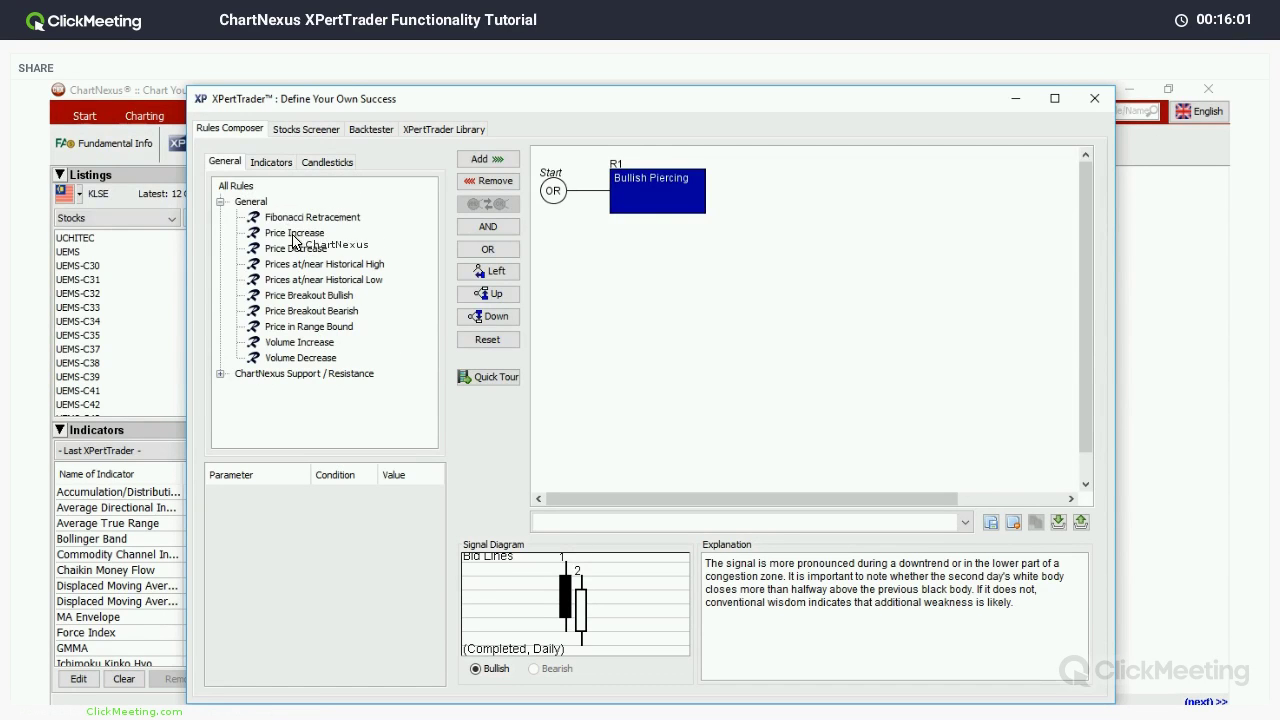
# Step: Browse the indicator-based rule conditions, then return to the candlestick pattern rules
pyautogui.hotkey('ctrl', 'pagedown')
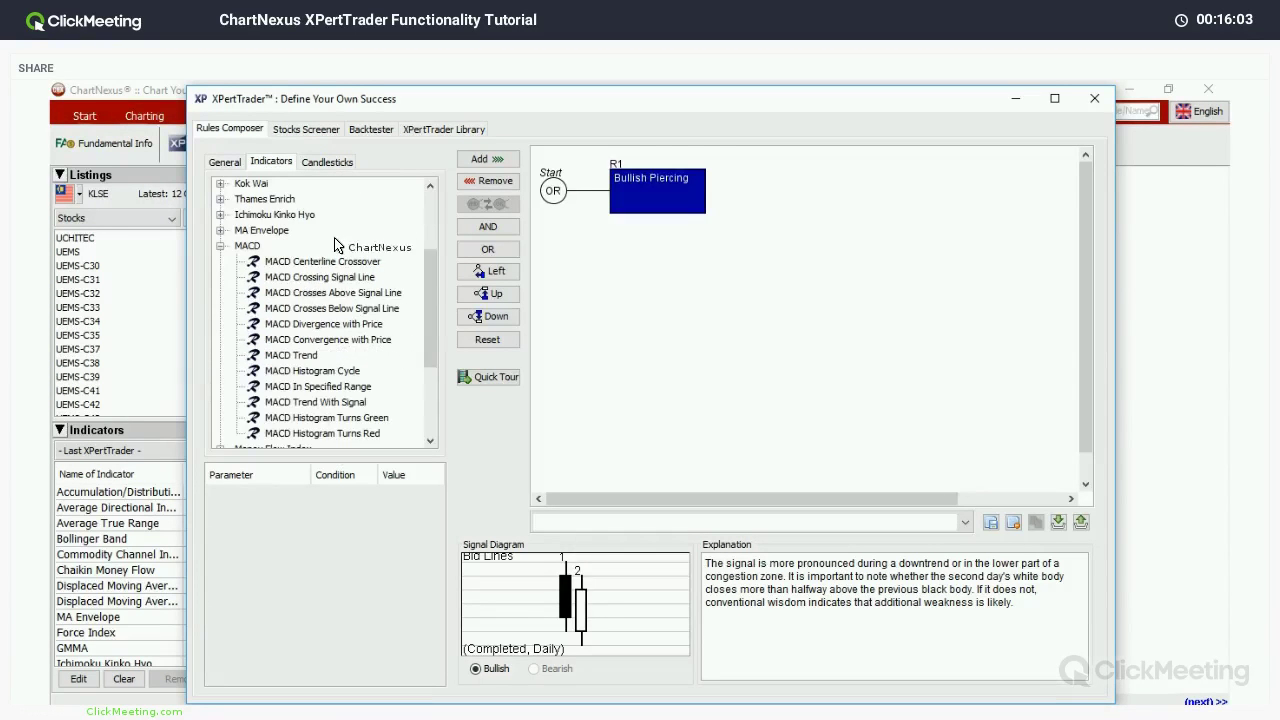
pyautogui.scroll(-2, 297, 211)
pyautogui.scroll(-1, 293, 217)
pyautogui.scroll(3, 293, 217)
pyautogui.hotkey('ctrl', 'pagedown')
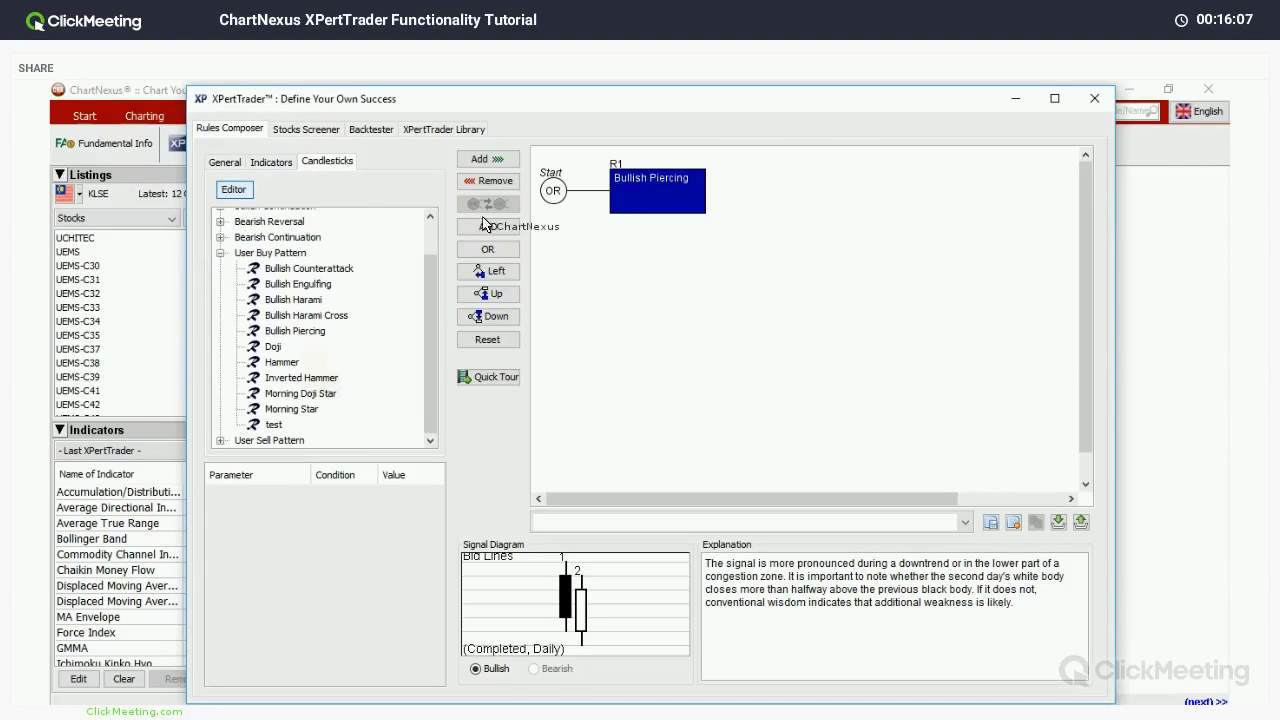
# Step: Open and close the patterns editor, then Reset and confirm clearing the Bullish Piercing rule
pyautogui.click(233, 189)
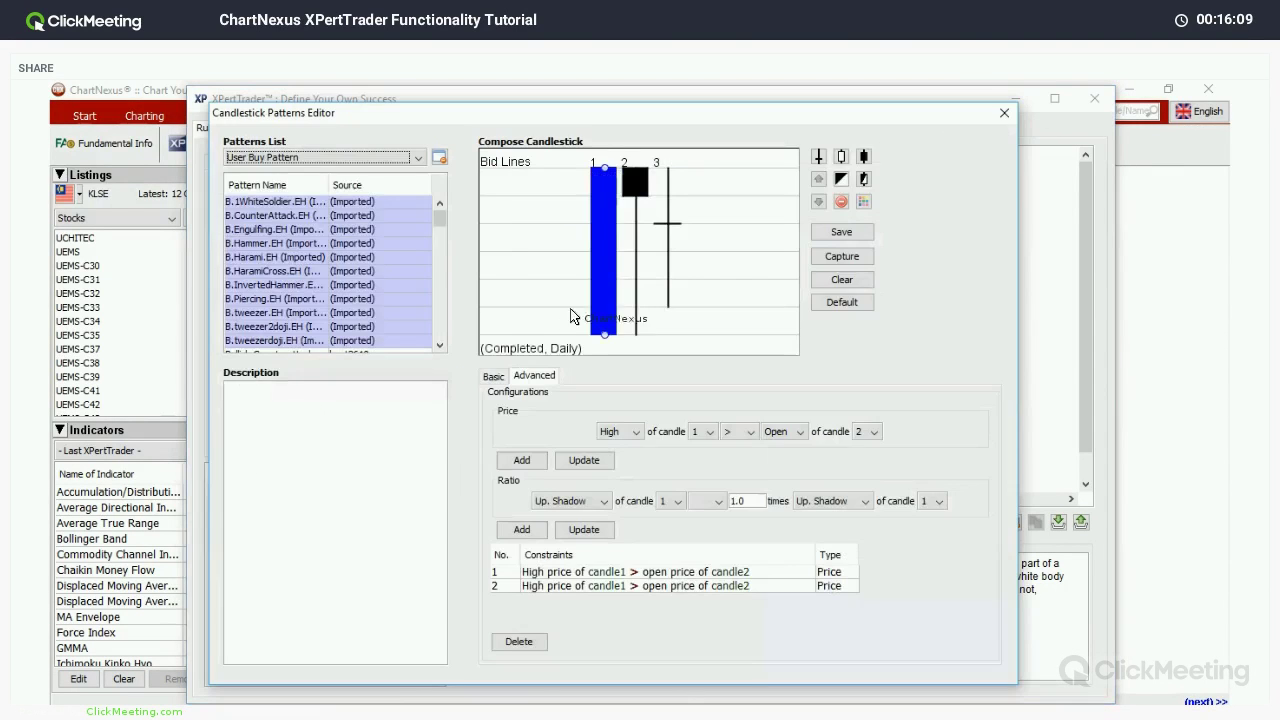
pyautogui.press('Escape')
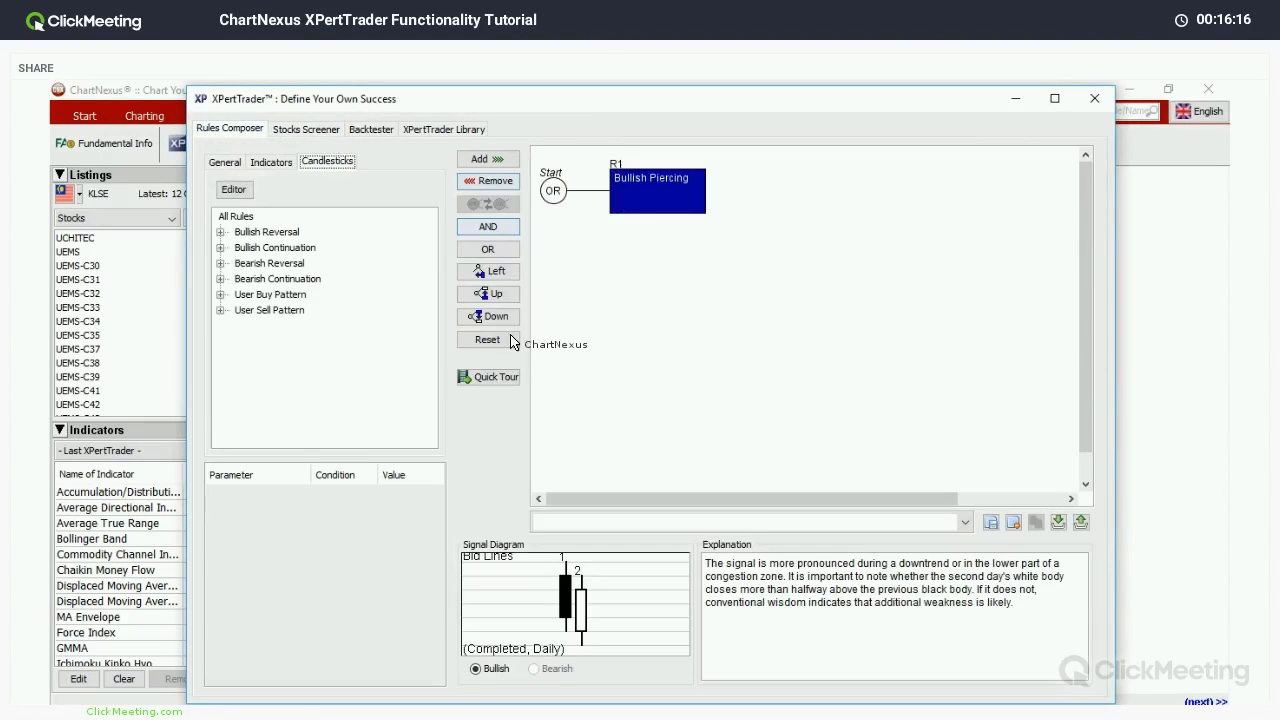
pyautogui.click(510, 340)
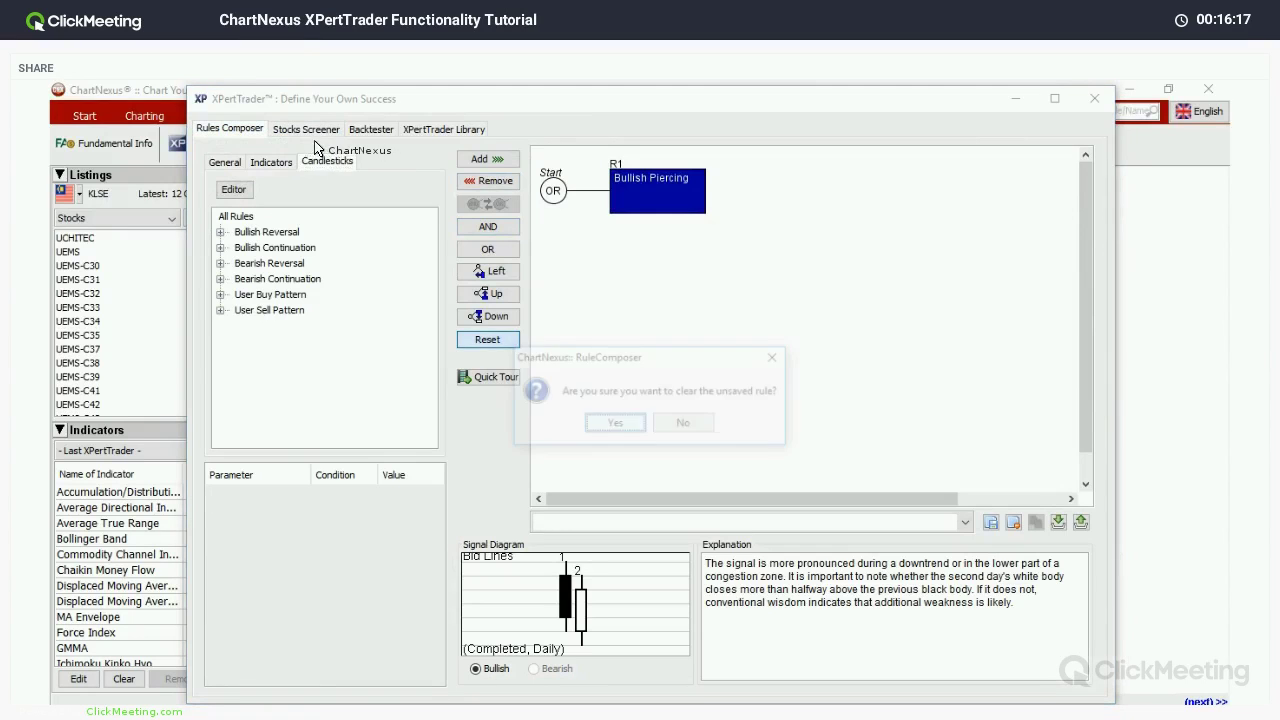
pyautogui.press('Return')
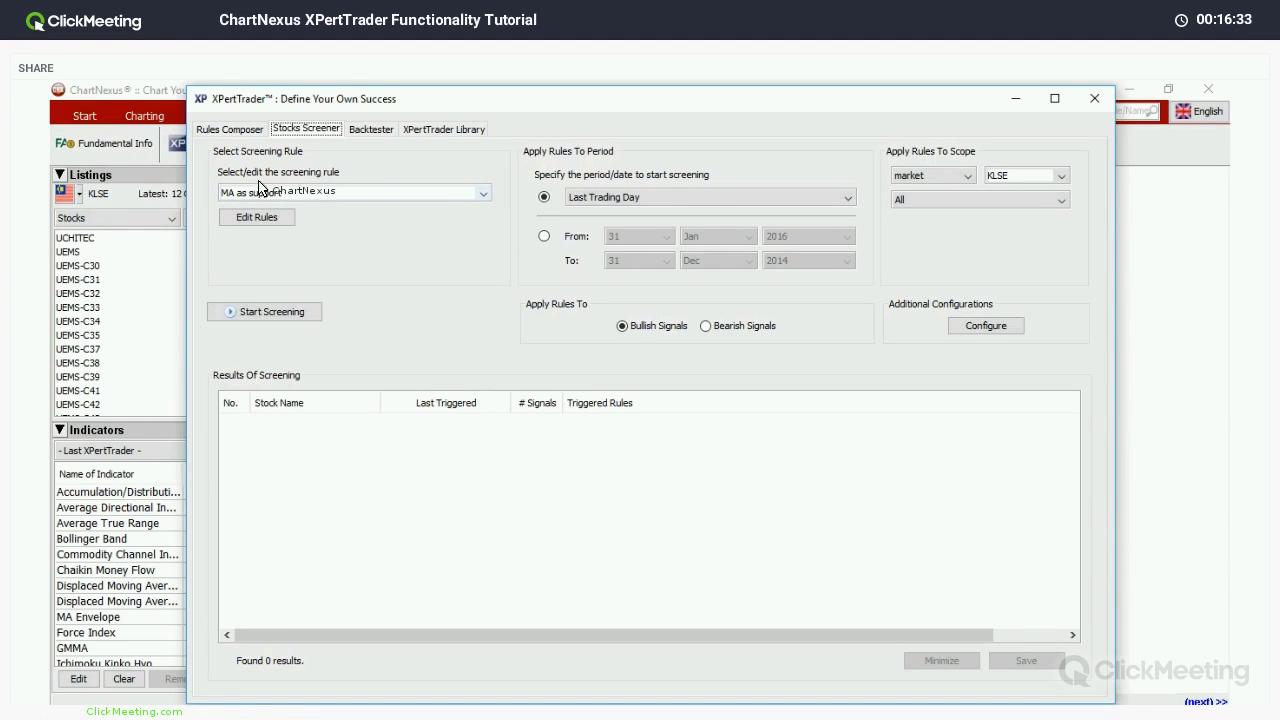
# Step: Keep 'MA as support' as the screening rule and stay with a preset period, not a custom range
pyautogui.click(390, 195)
pyautogui.click(572, 204)
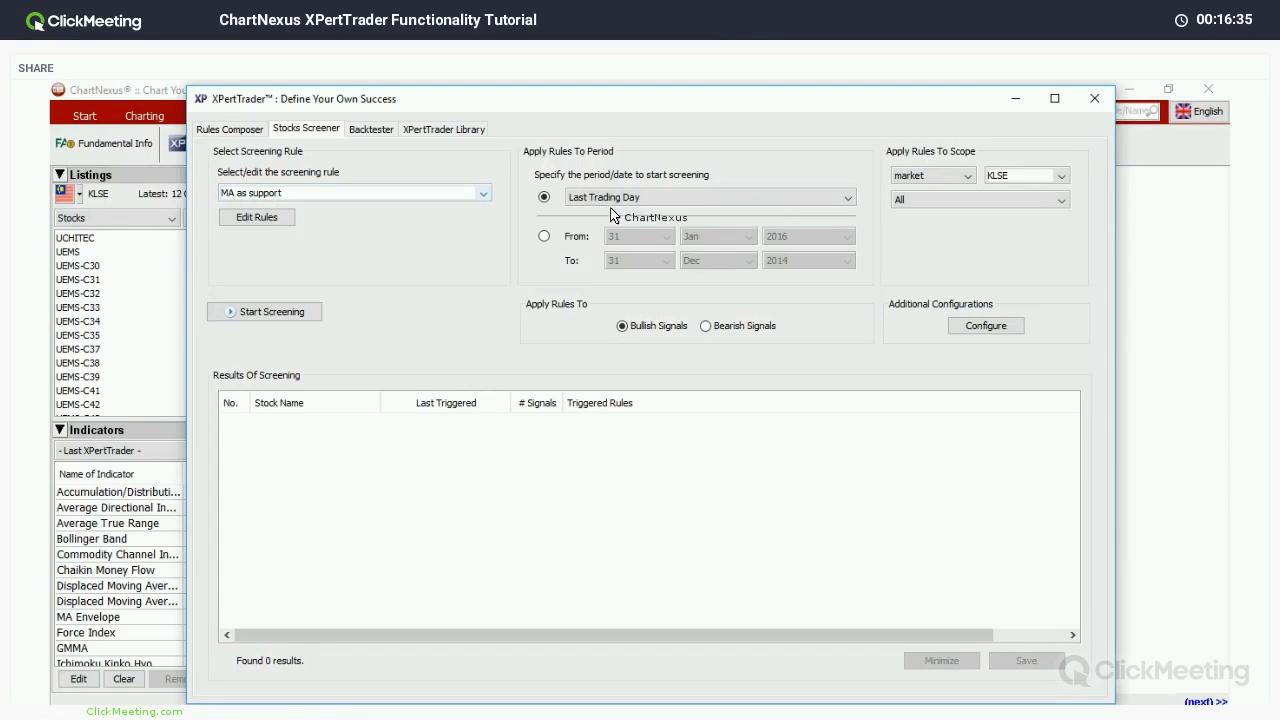
pyautogui.click(543, 236)
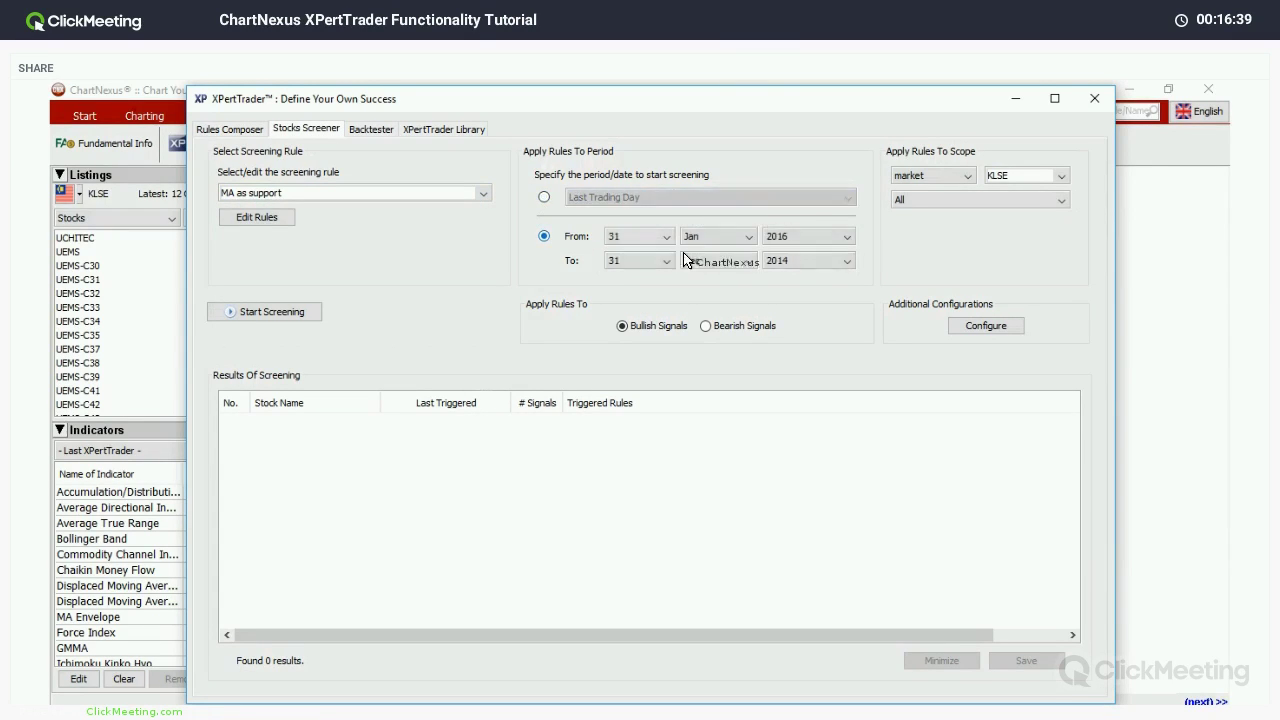
pyautogui.click(543, 197)
# Step: Set the screening period to start 6 months ago and bring up the price and volume constraints
pyautogui.click(676, 197)
pyautogui.press('Up')
pyautogui.press('Up')
pyautogui.press('Up')
pyautogui.press('Down')
pyautogui.press('Down')
pyautogui.press('Down')
pyautogui.press('Return')
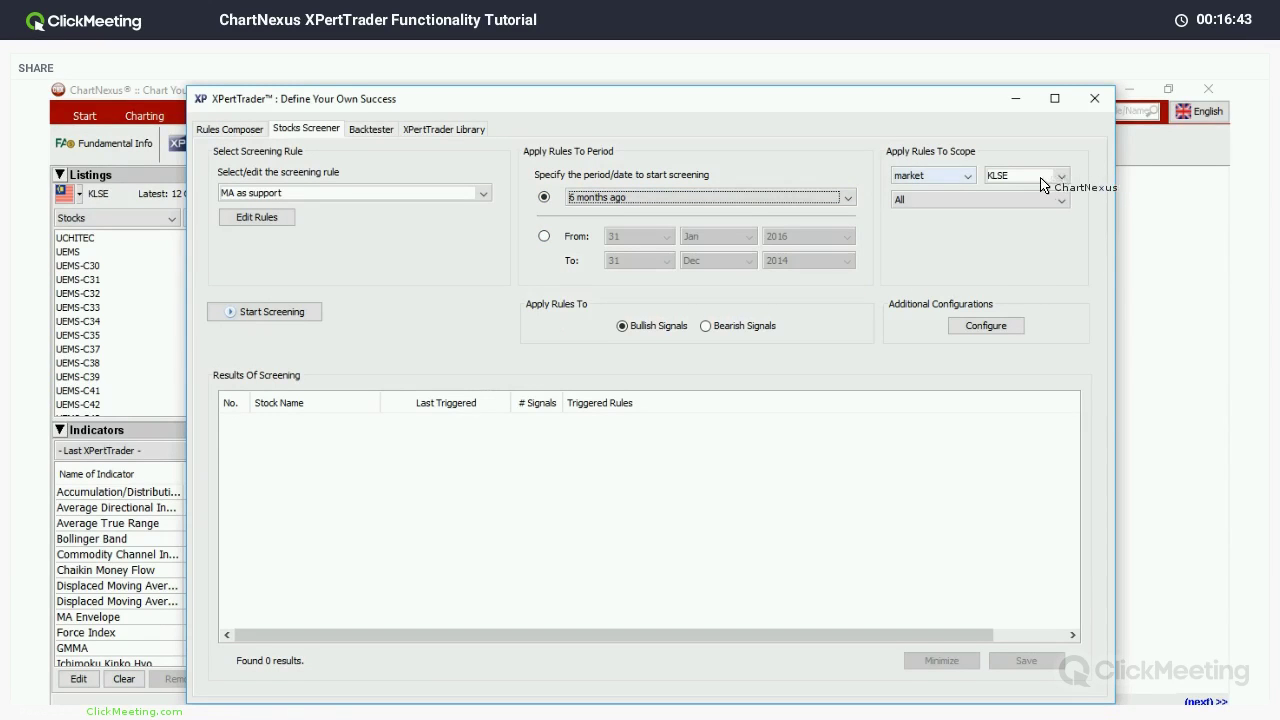
pyautogui.click(995, 328)
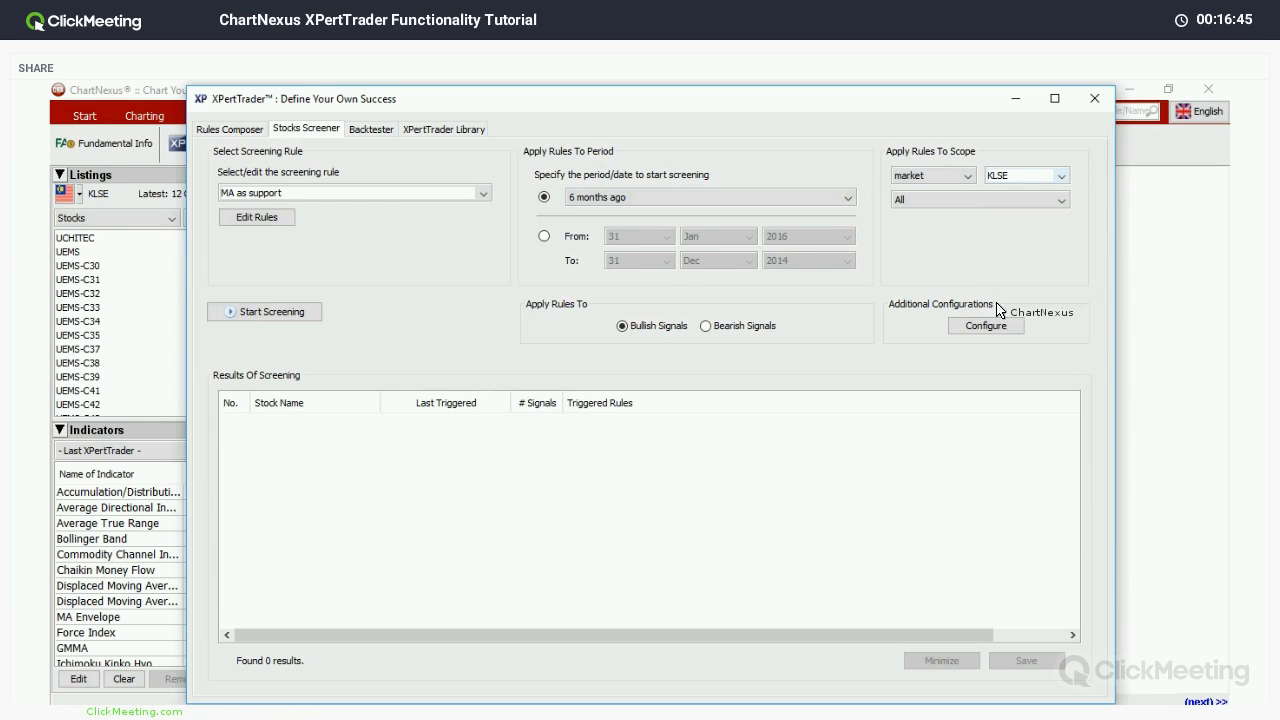
pyautogui.click(982, 330)
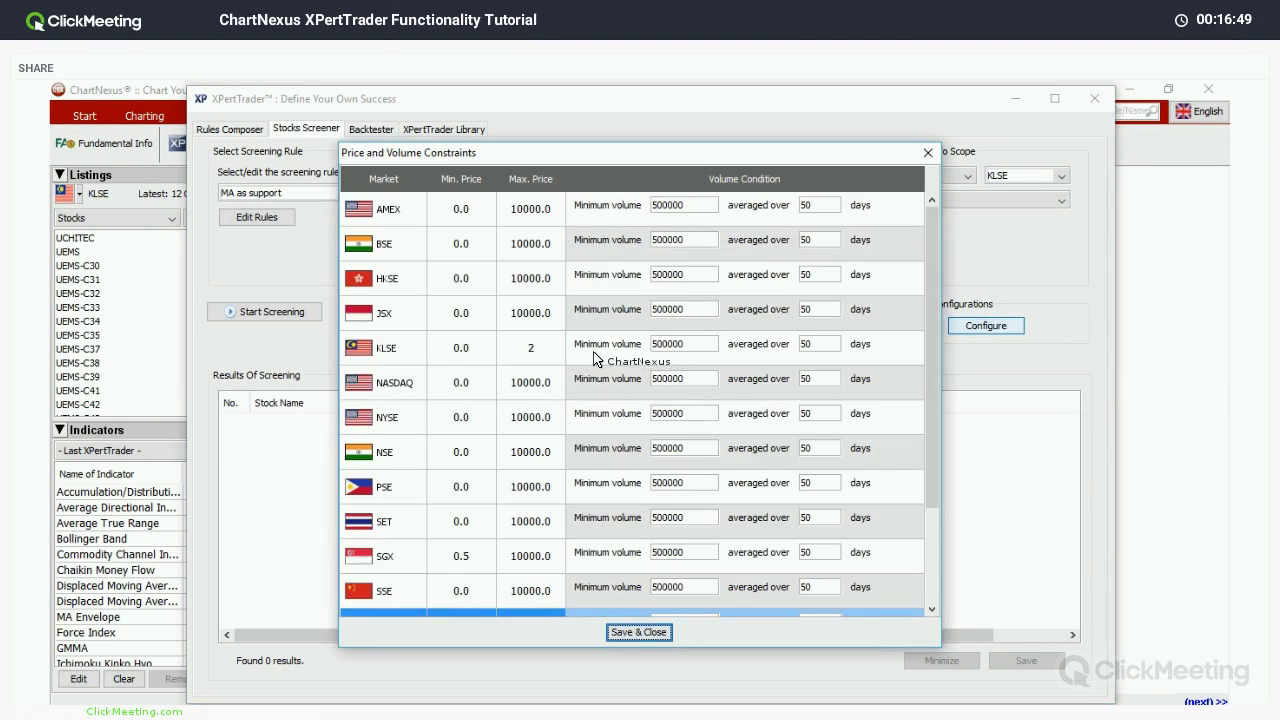
# Step: Review KLSE's constraints (max price 2, 500000 minimum volume over 50 days) and save them
pyautogui.click(515, 357)
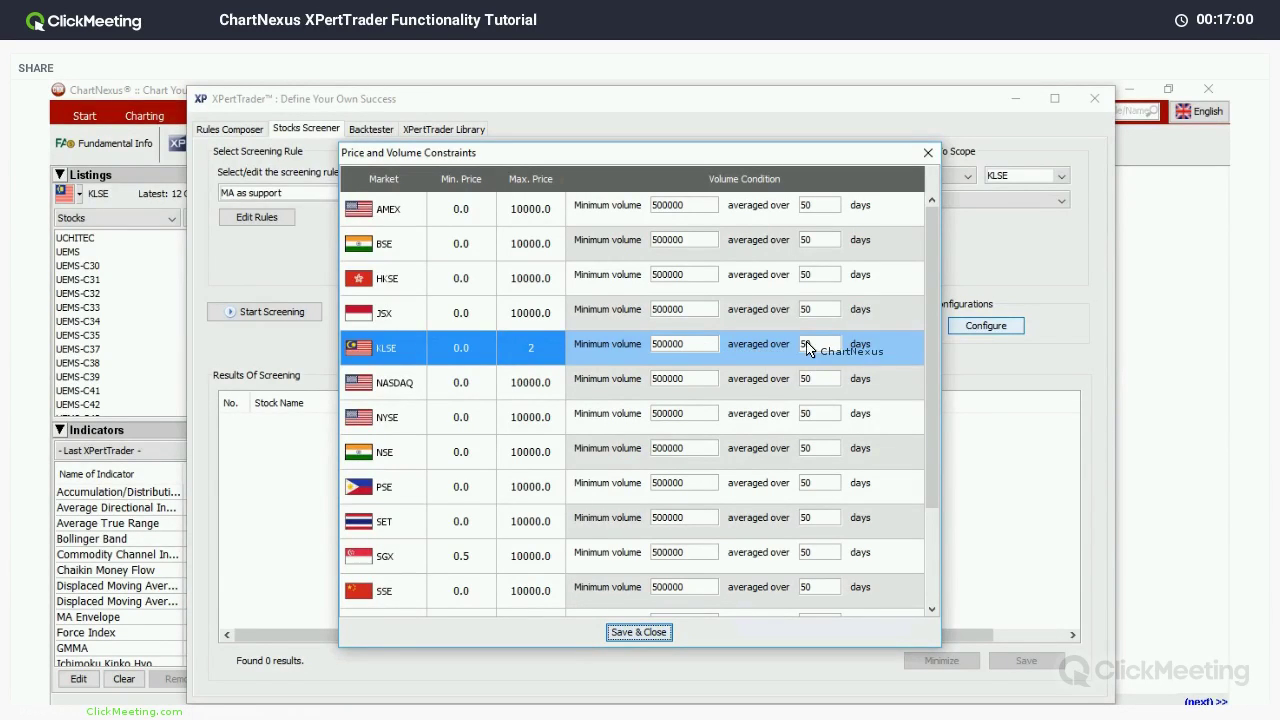
pyautogui.doubleClick(708, 344)
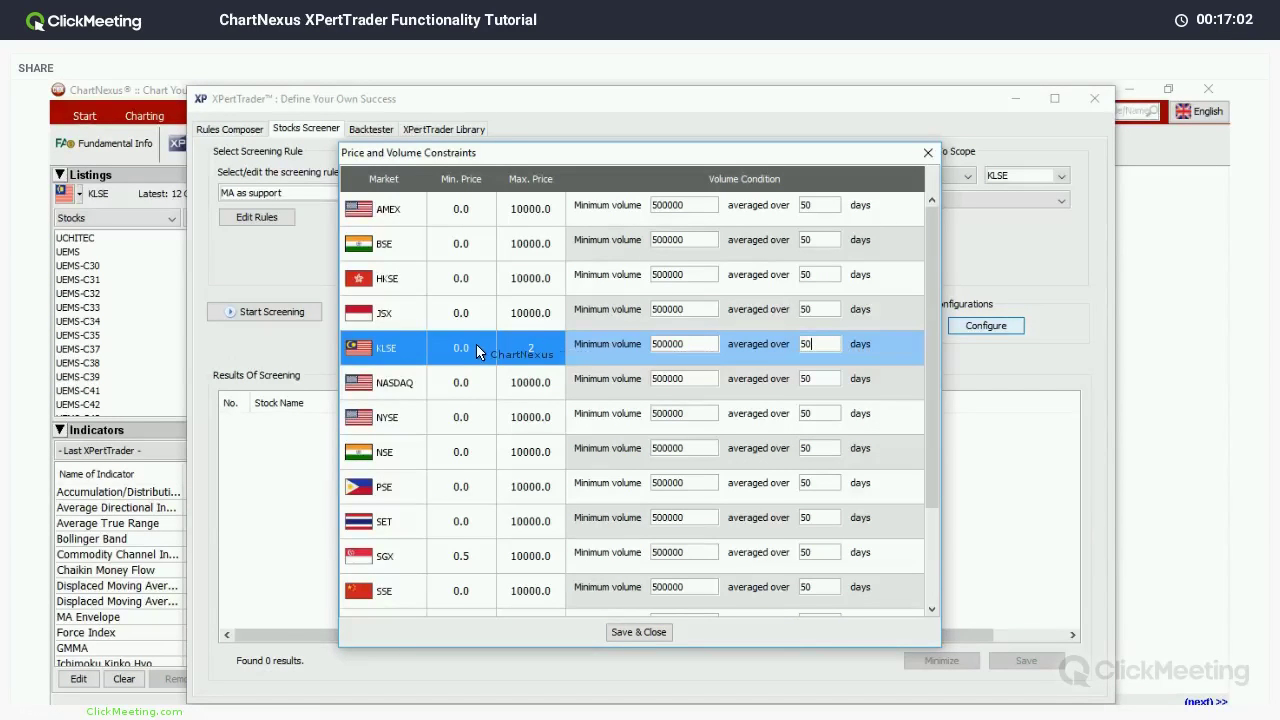
pyautogui.press('Tab')
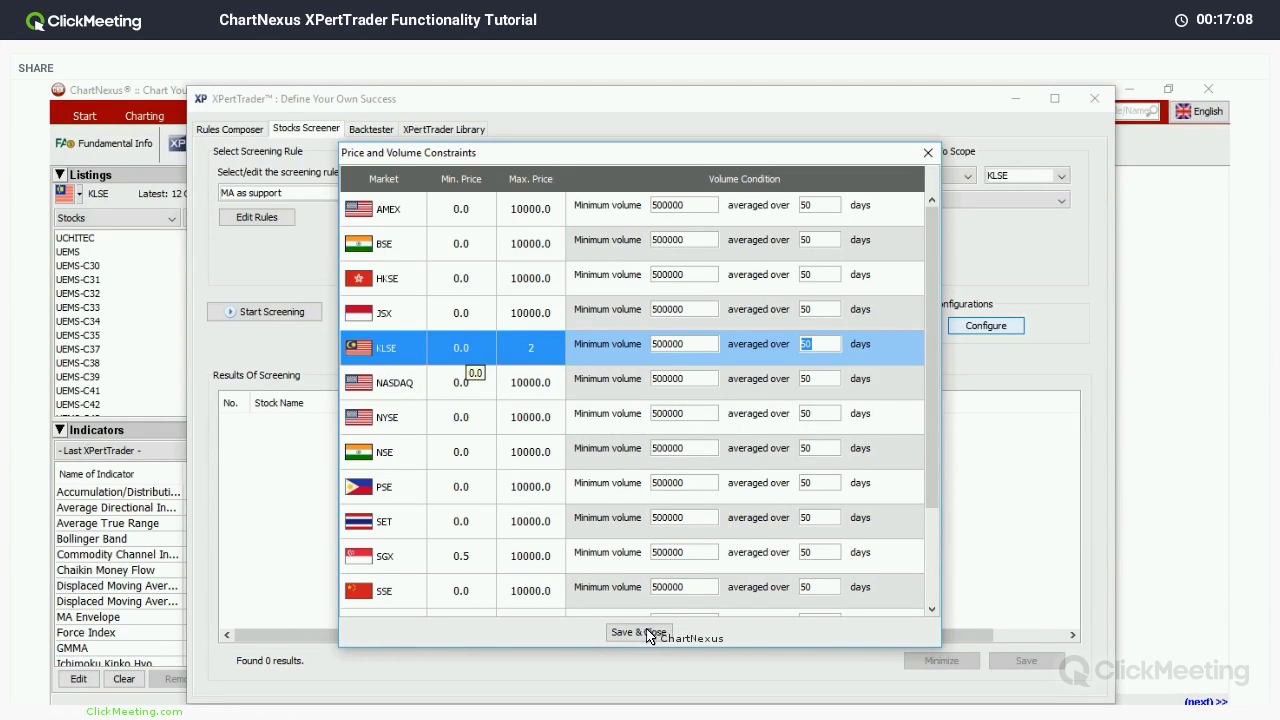
pyautogui.press('Return')
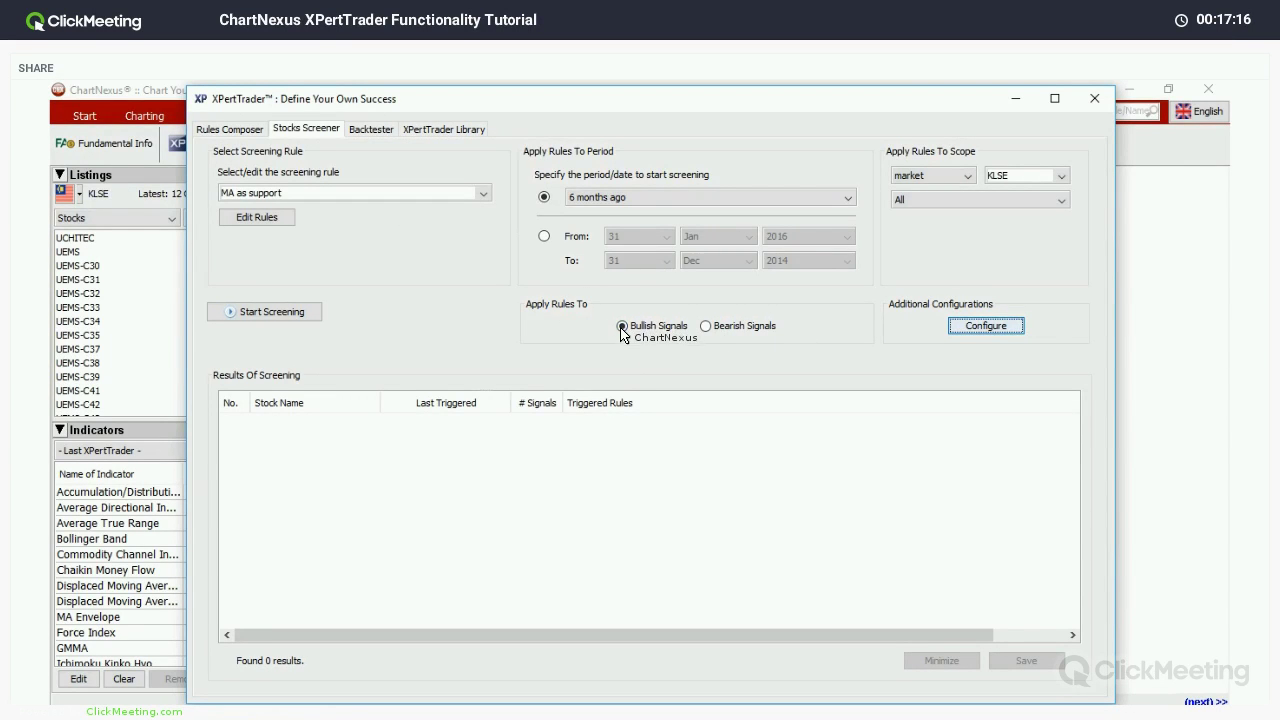
# Step: Run the 'MA as support' screen and inspect the ASB-LA and GNB results among 31 stocks
pyautogui.click(310, 314)
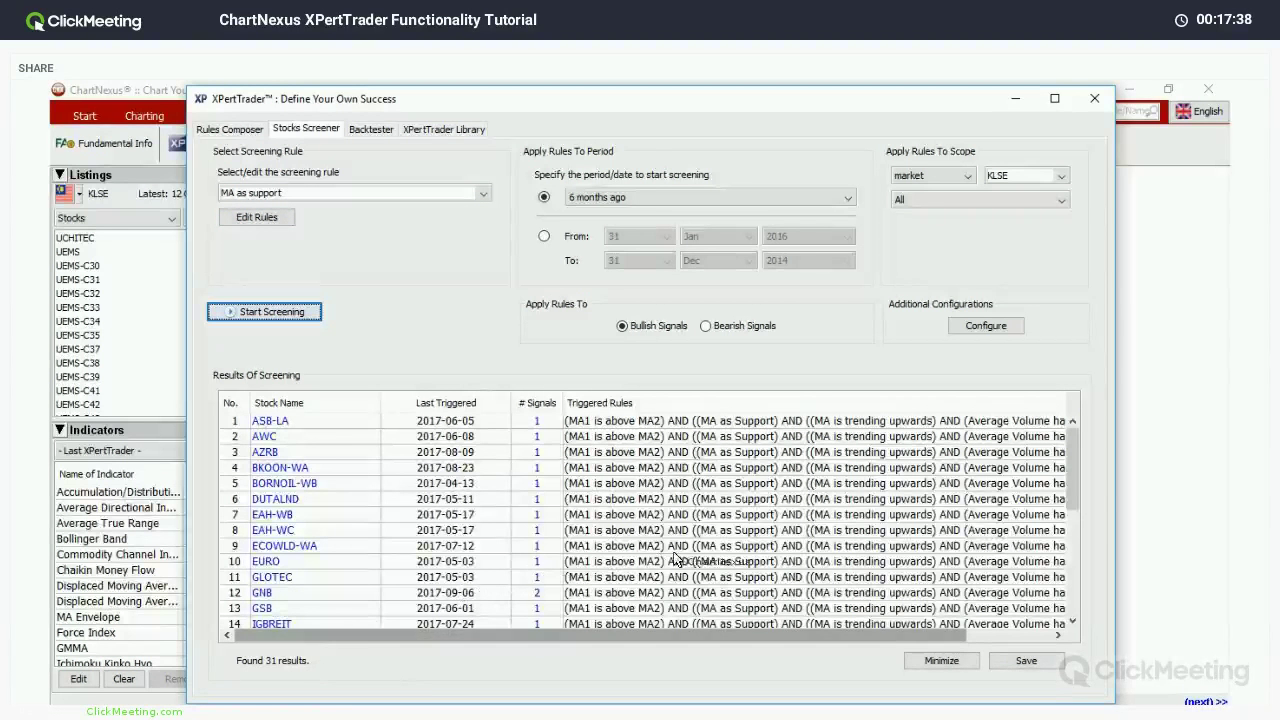
pyautogui.scroll(-2, 830, 500)
pyautogui.scroll(-1, 700, 420)
pyautogui.scroll(3, 500, 425)
pyautogui.moveTo(537, 421)
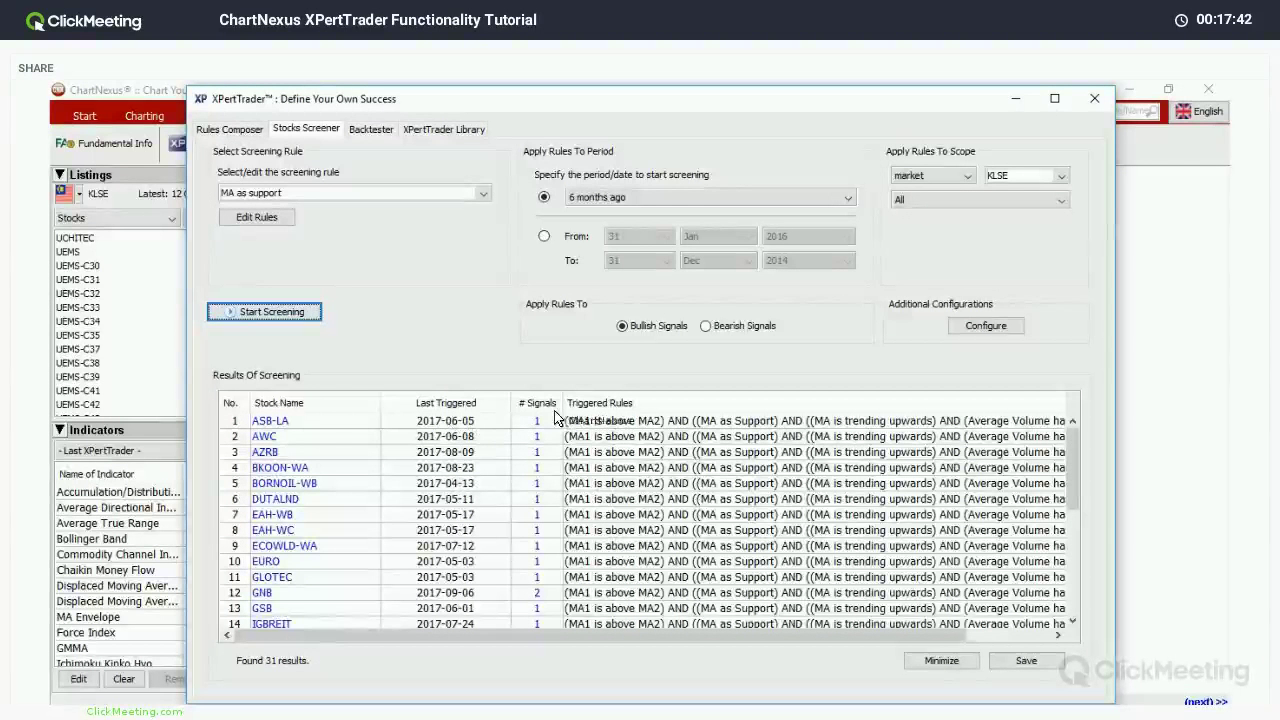
pyautogui.click(548, 426)
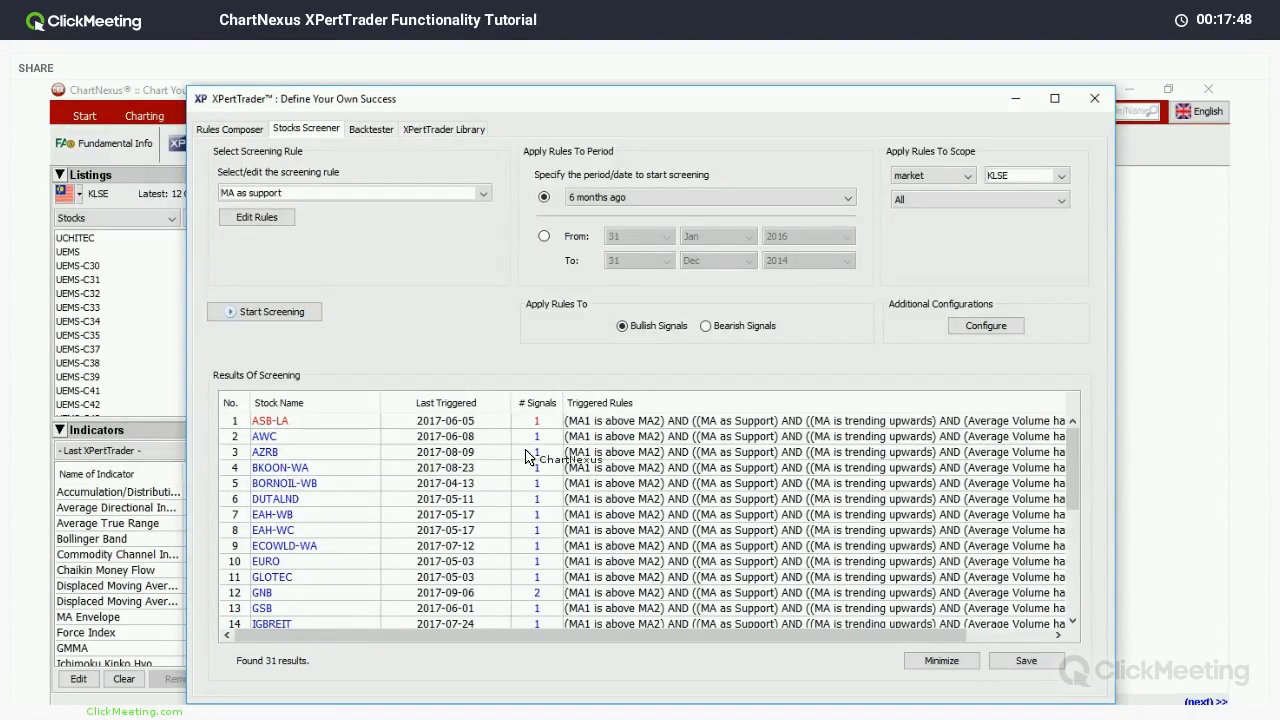
pyautogui.scroll(-3, 551, 456)
pyautogui.click(551, 454)
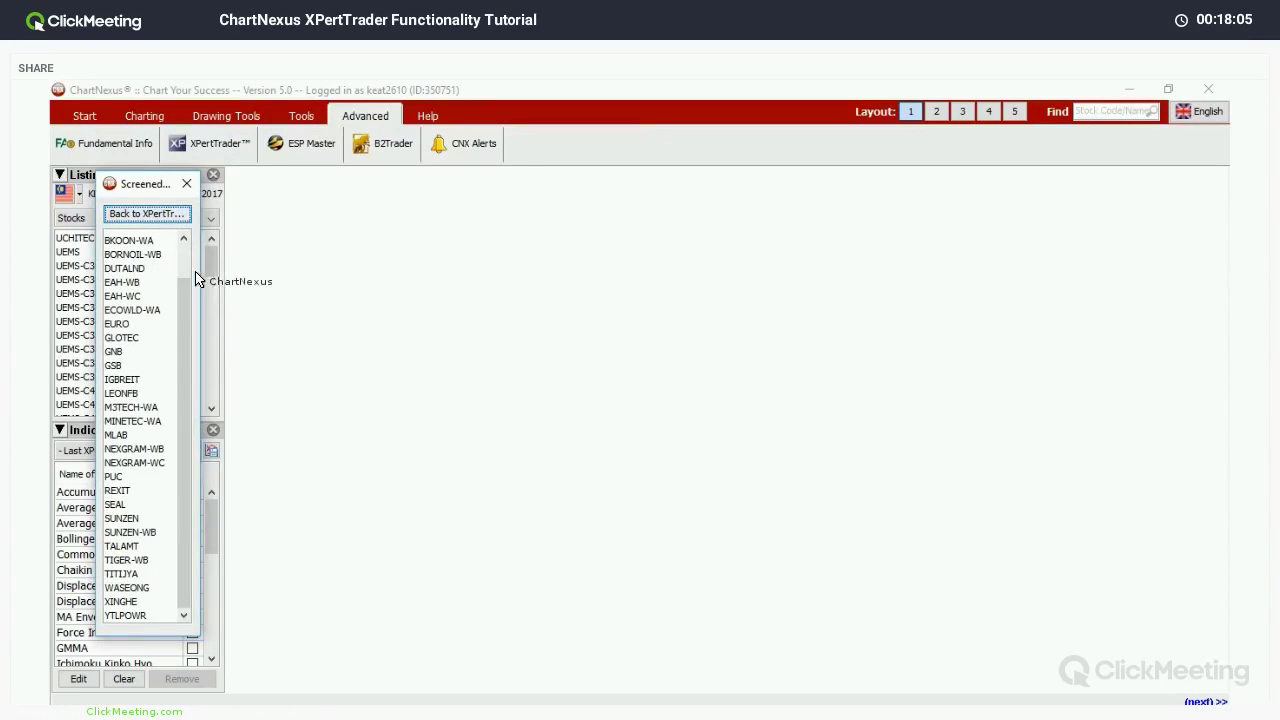
# Step: Show AWC's chart from the screened list and zoom out to cover Dec 2016–Aug 2017
pyautogui.scroll(1, 141, 258)
pyautogui.click(141, 258)
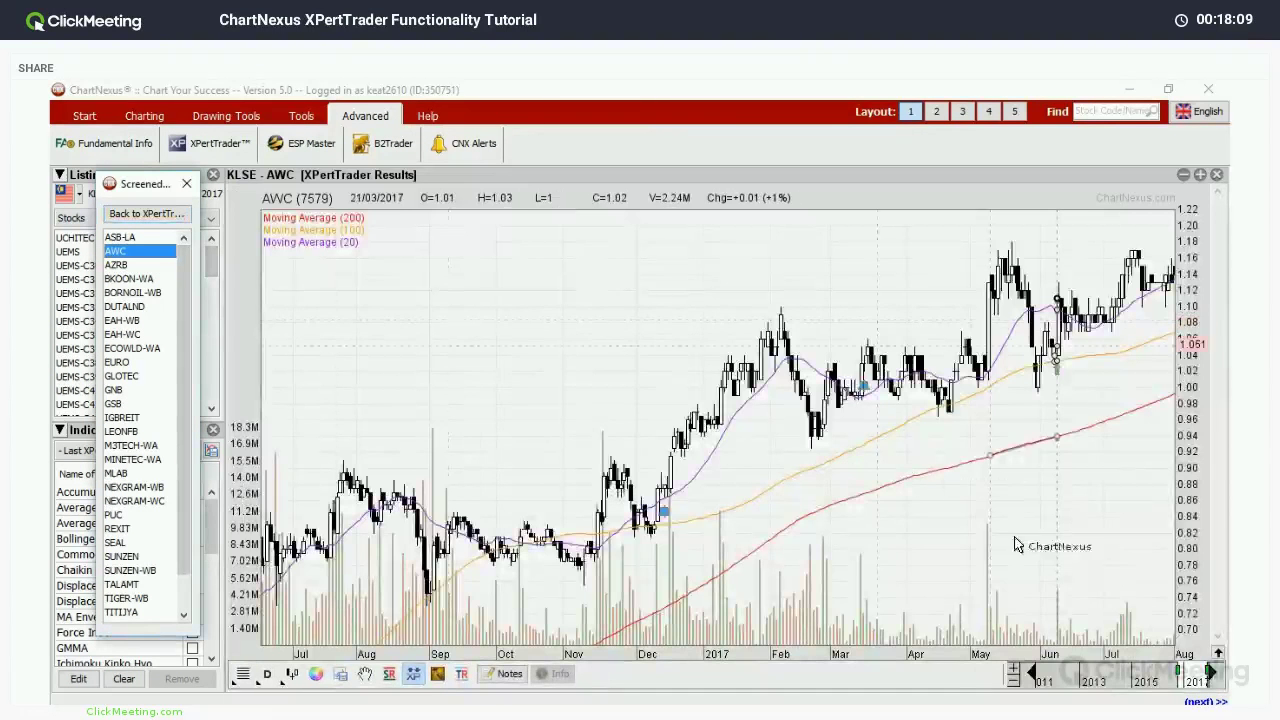
pyautogui.click(1183, 683)
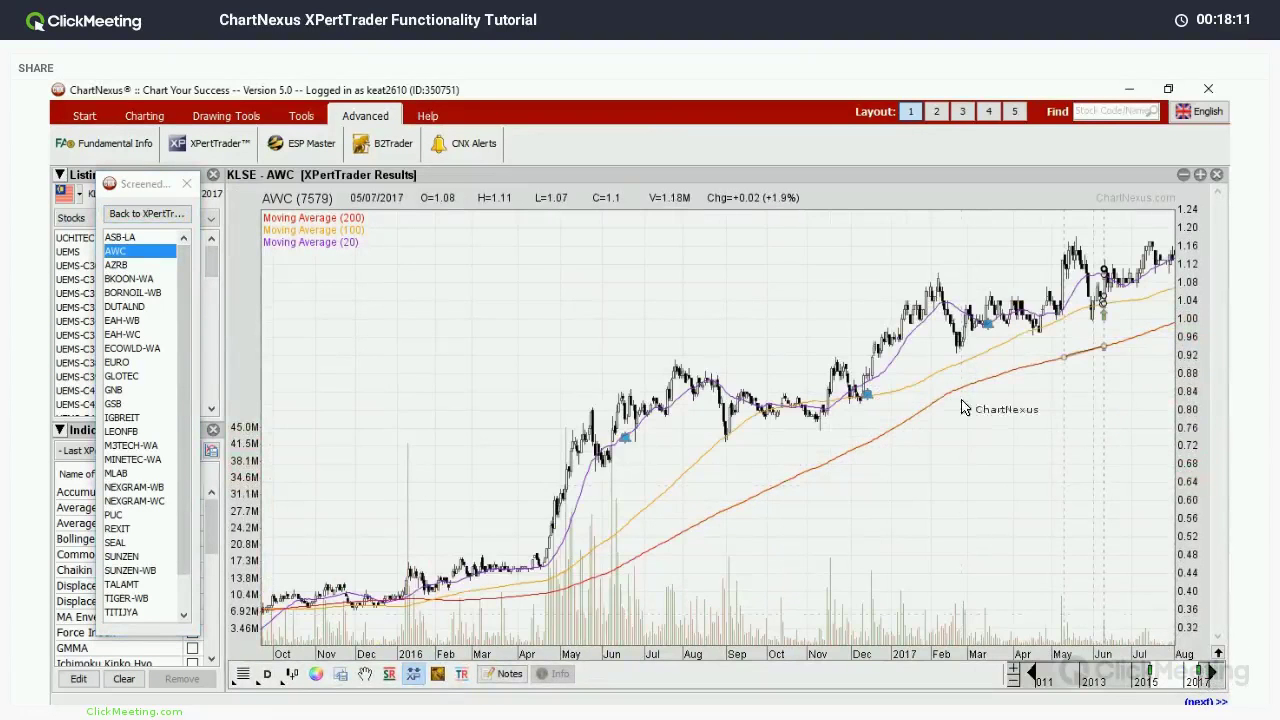
pyautogui.click(816, 389)
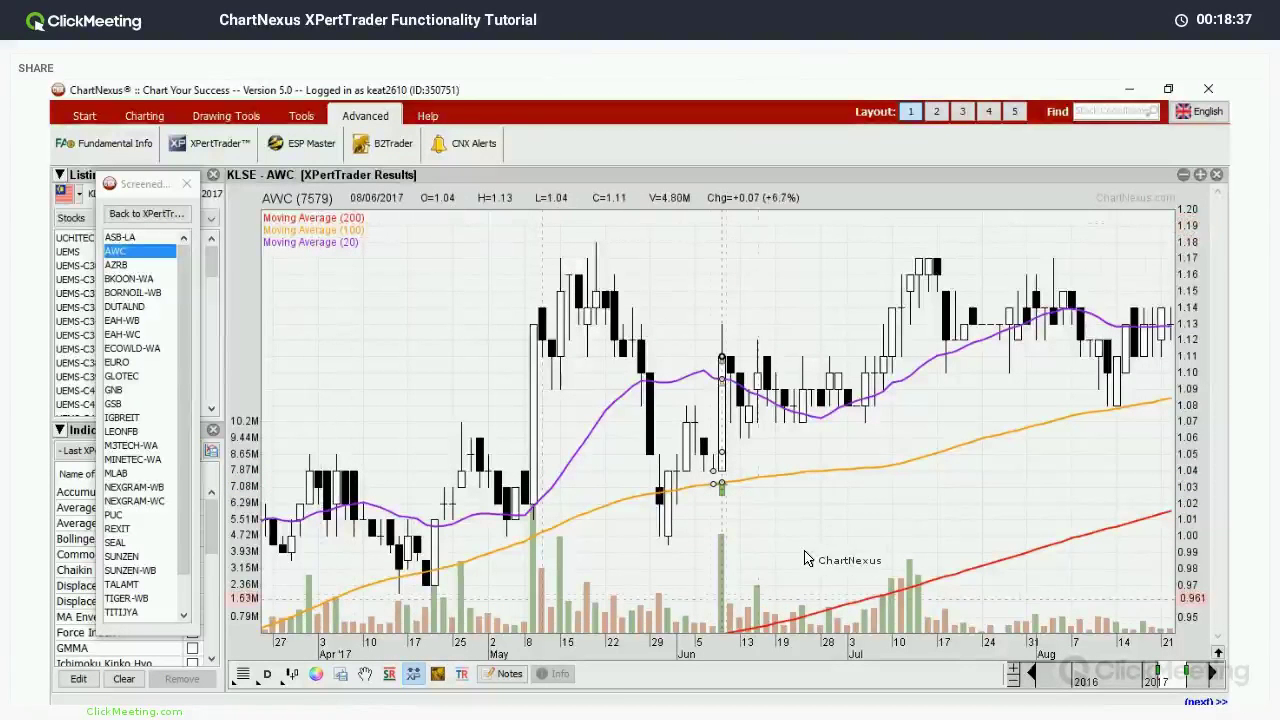
pyautogui.scroll(-3, 868, 540)
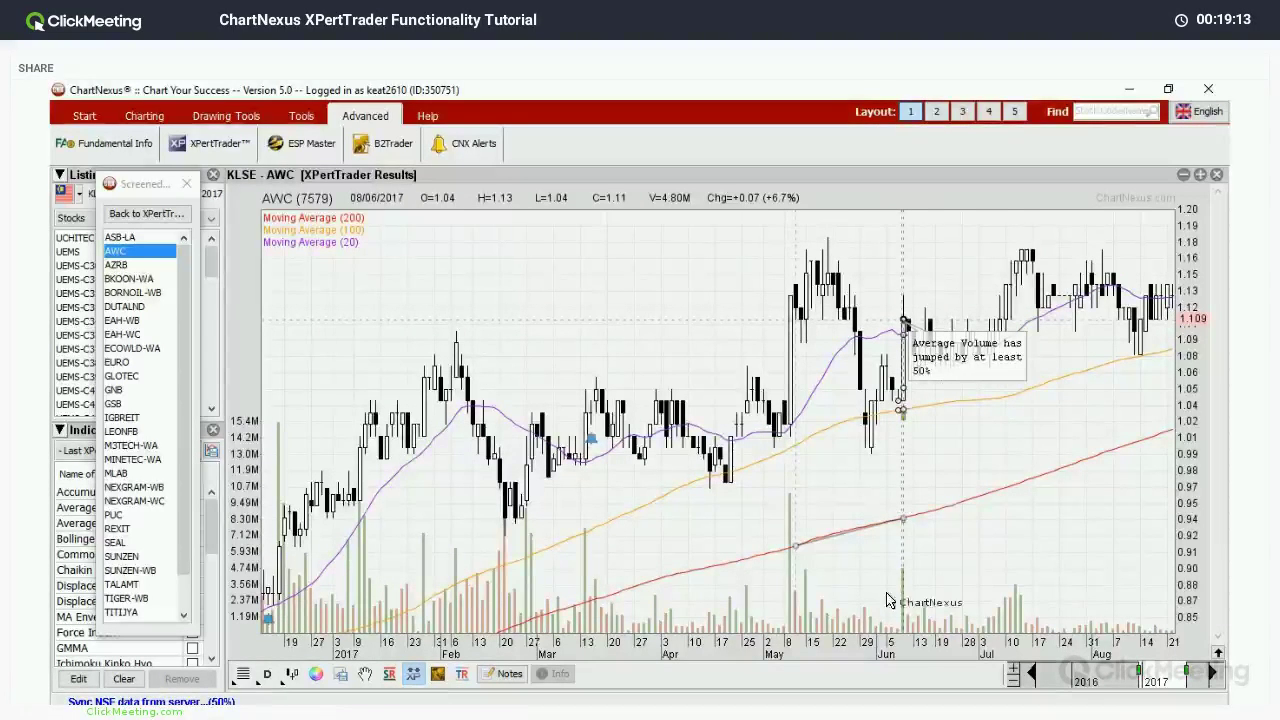
# Step: Zoom the AWC chart into the mid-May to early July range
pyautogui.click(810, 587)
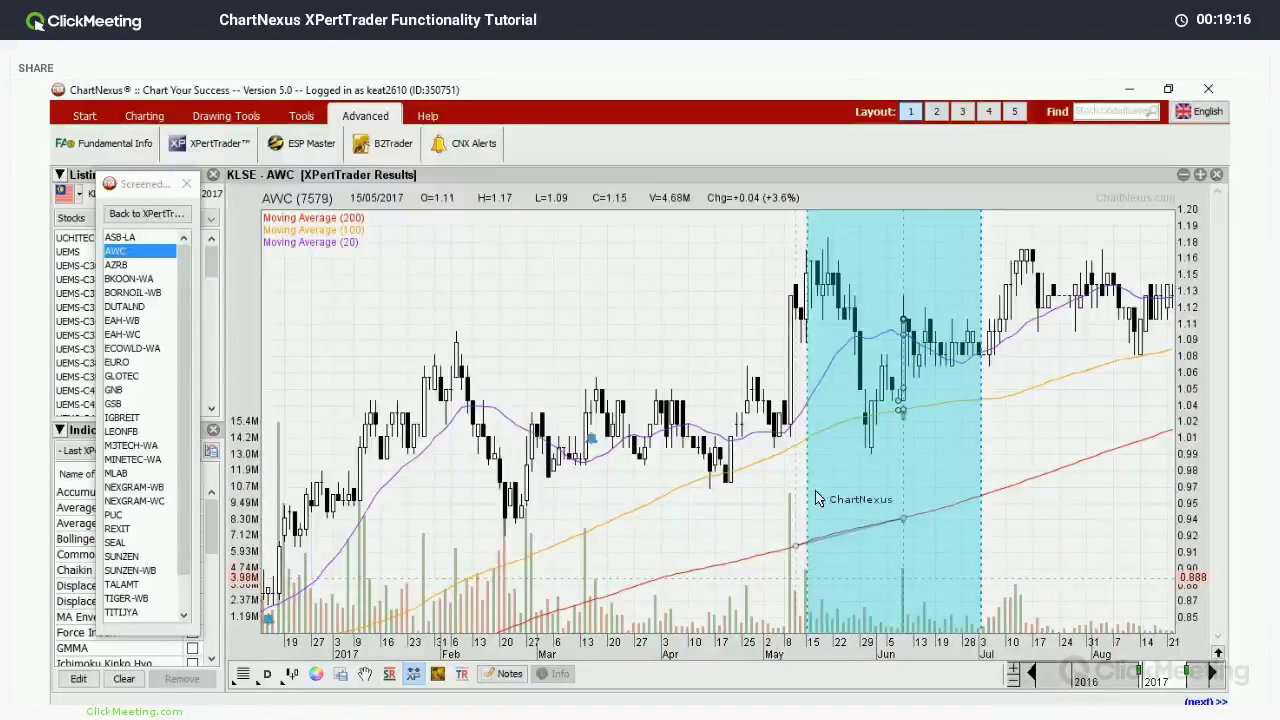
pyautogui.click(837, 446)
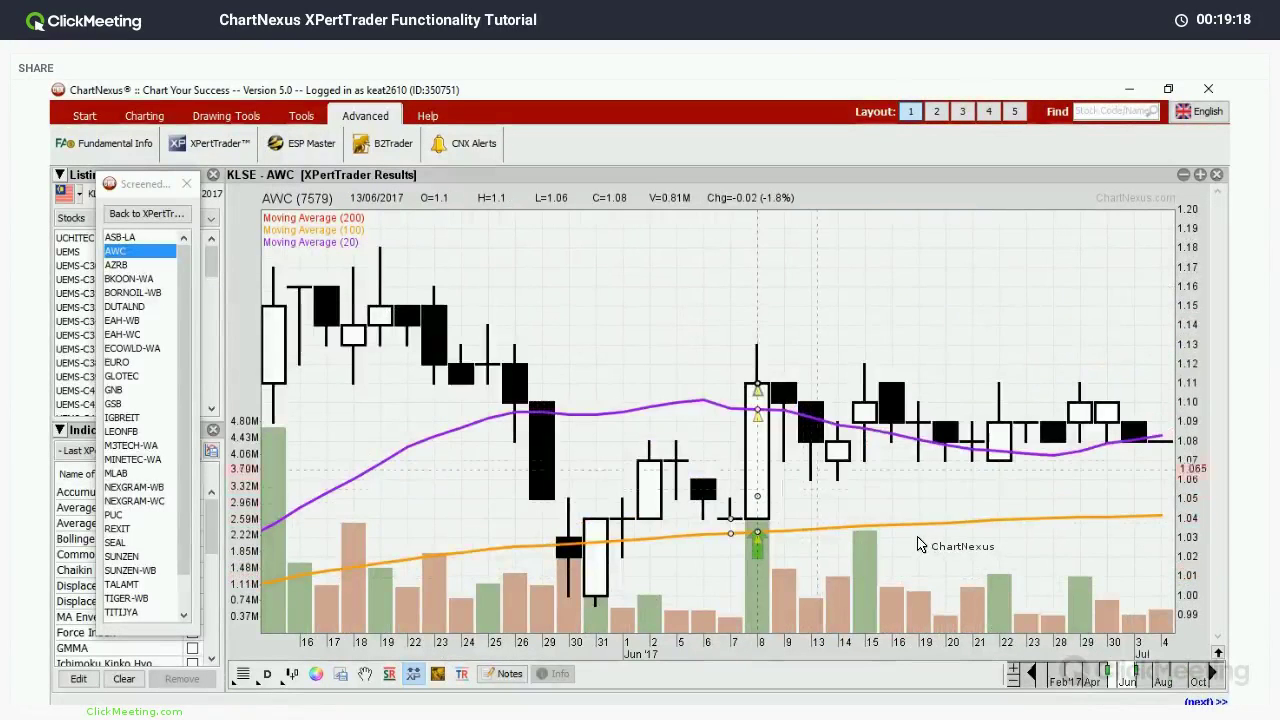
pyautogui.scroll(-2, 921, 545)
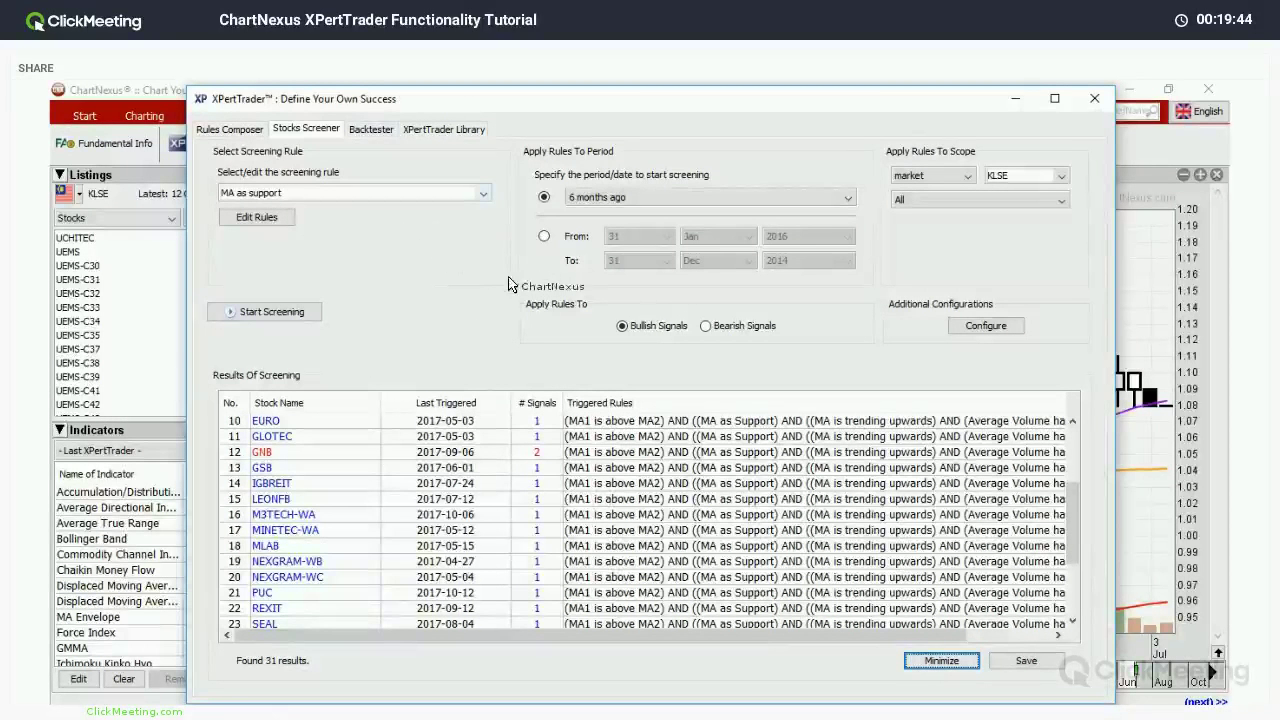
# Step: Try a backtest with 1,000,000 initial capital over 13 Oct 2016–13 Oct 2017
pyautogui.hotkey('ctrl', 'Tab')
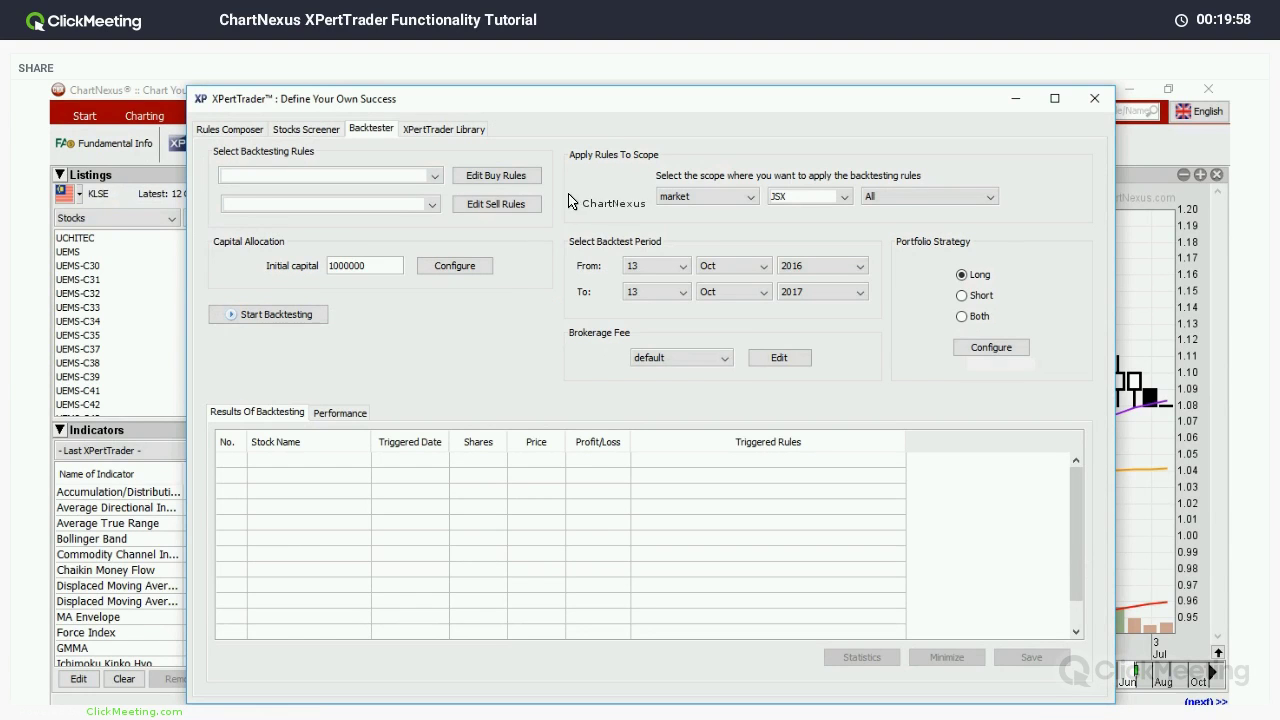
pyautogui.click(510, 206)
pyautogui.press('Tab')
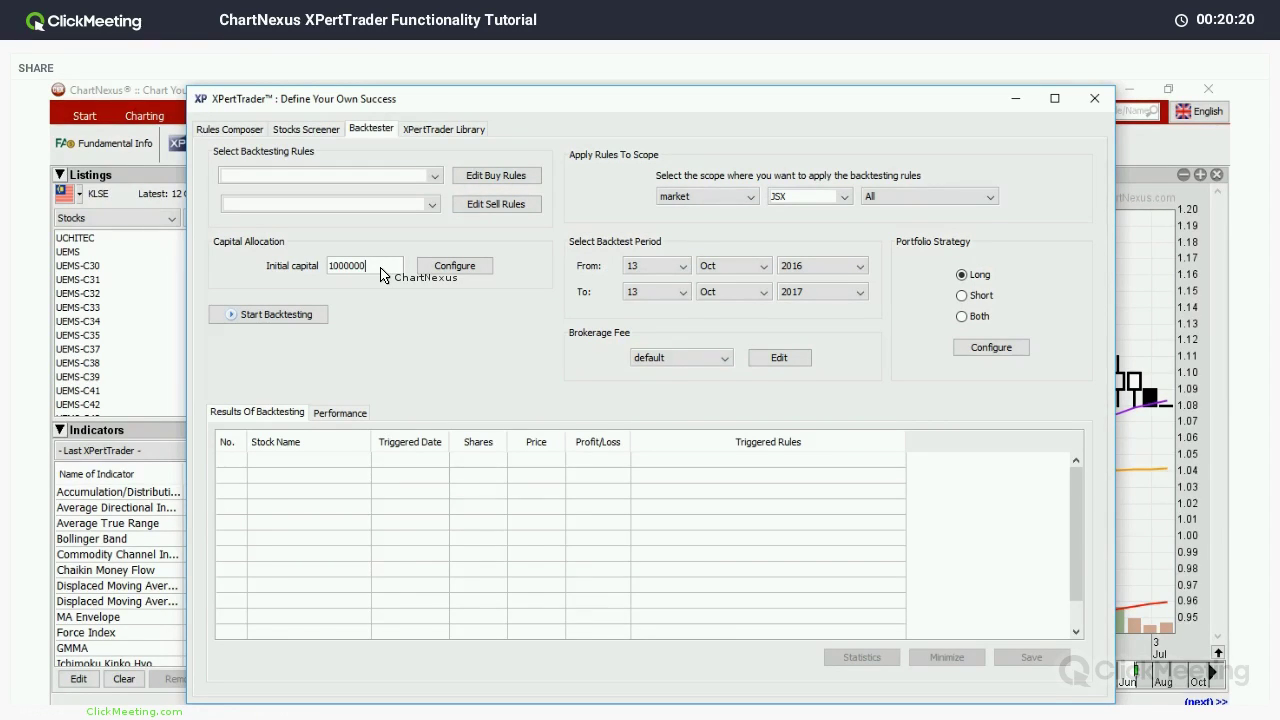
pyautogui.click(290, 324)
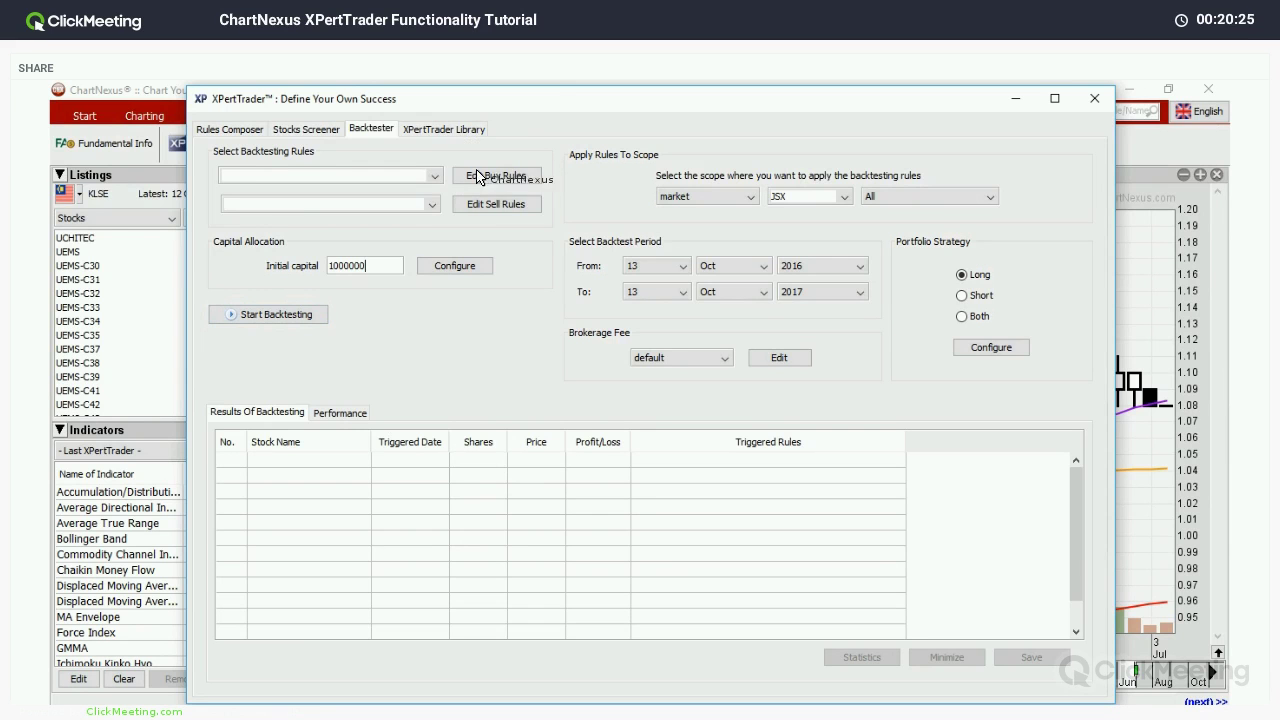
# Step: Import the library's bearish MACD crossover candlestick rule as MACD_crossover_with_bearish_candlestick1
pyautogui.hotkey('ctrl', 'Tab')
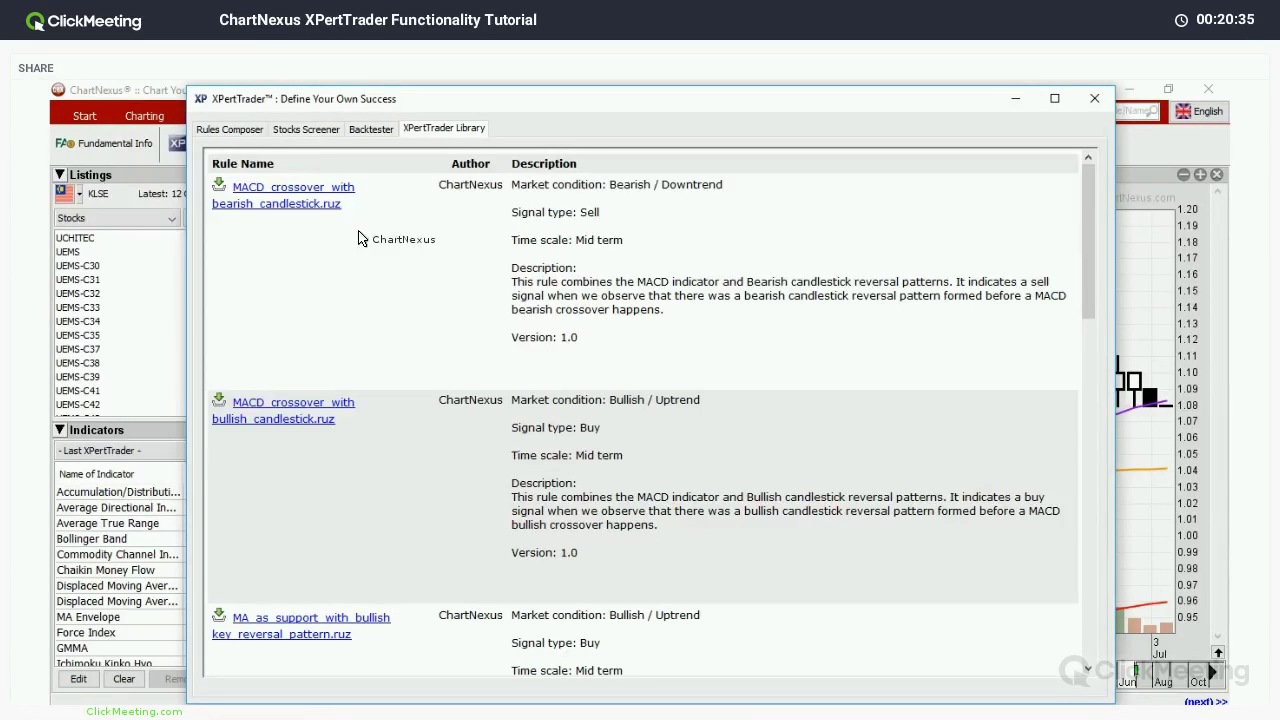
pyautogui.click(302, 210)
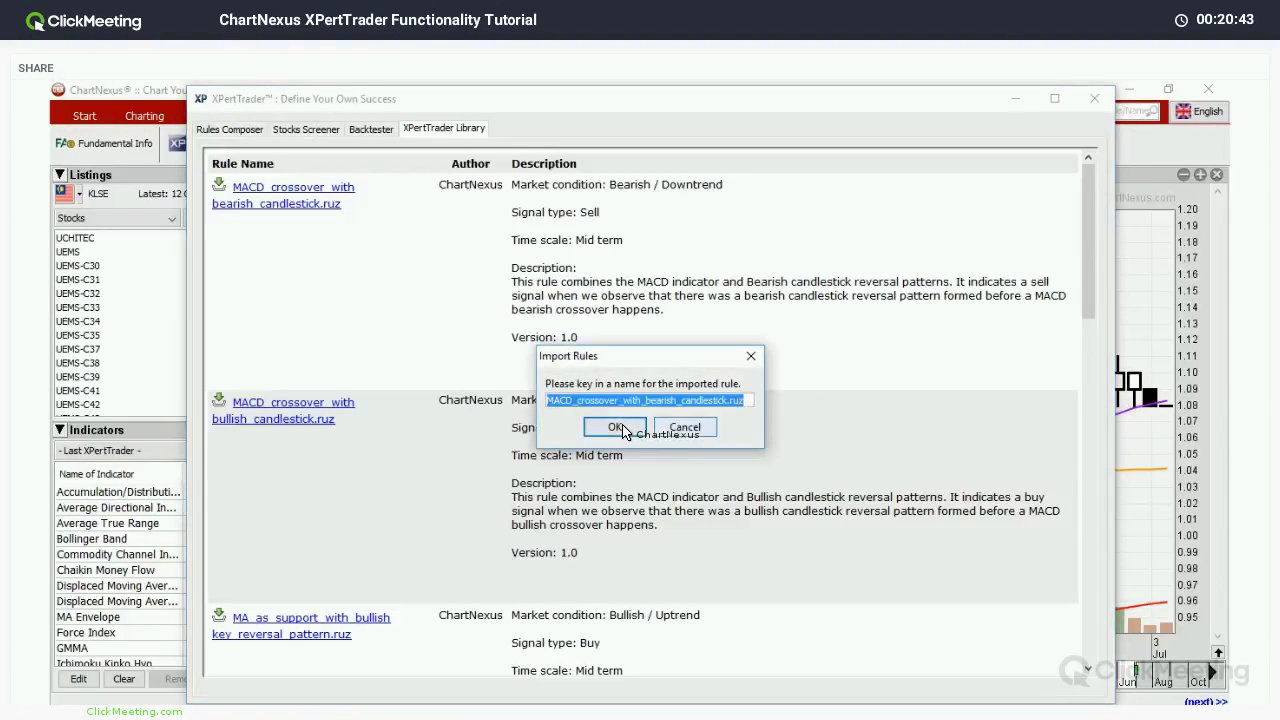
pyautogui.click(617, 427)
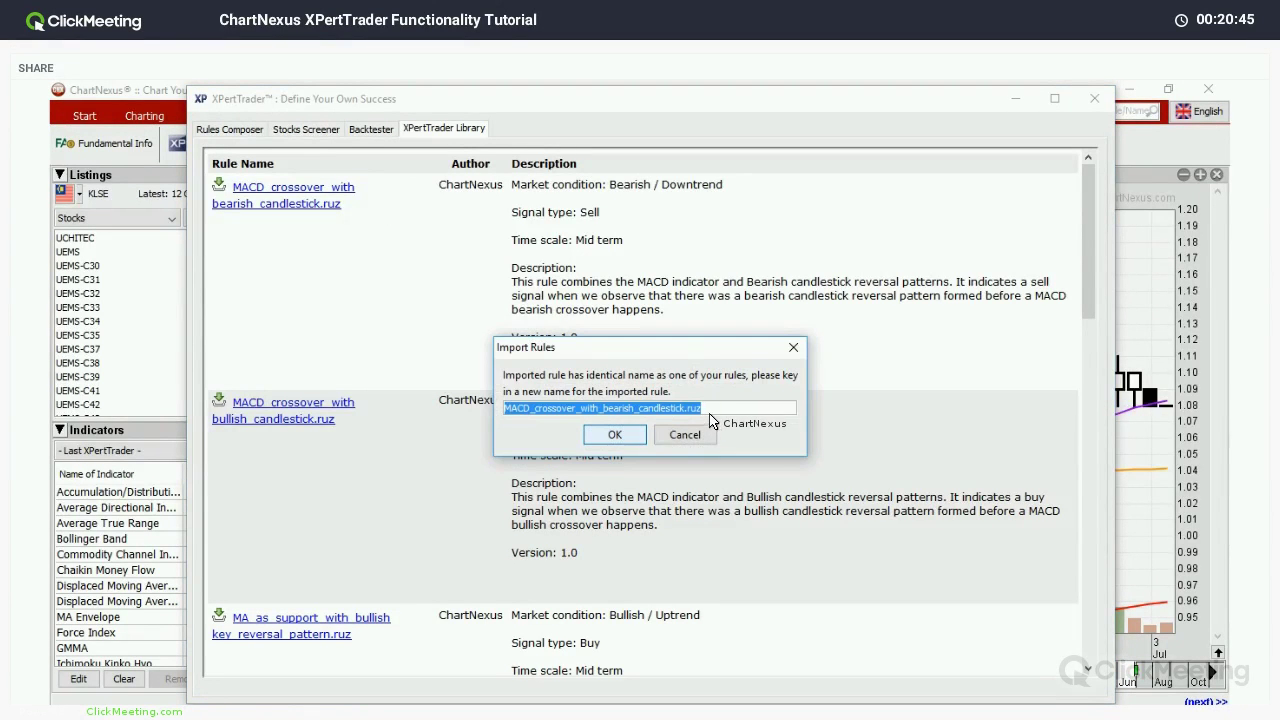
pyautogui.click(655, 408)
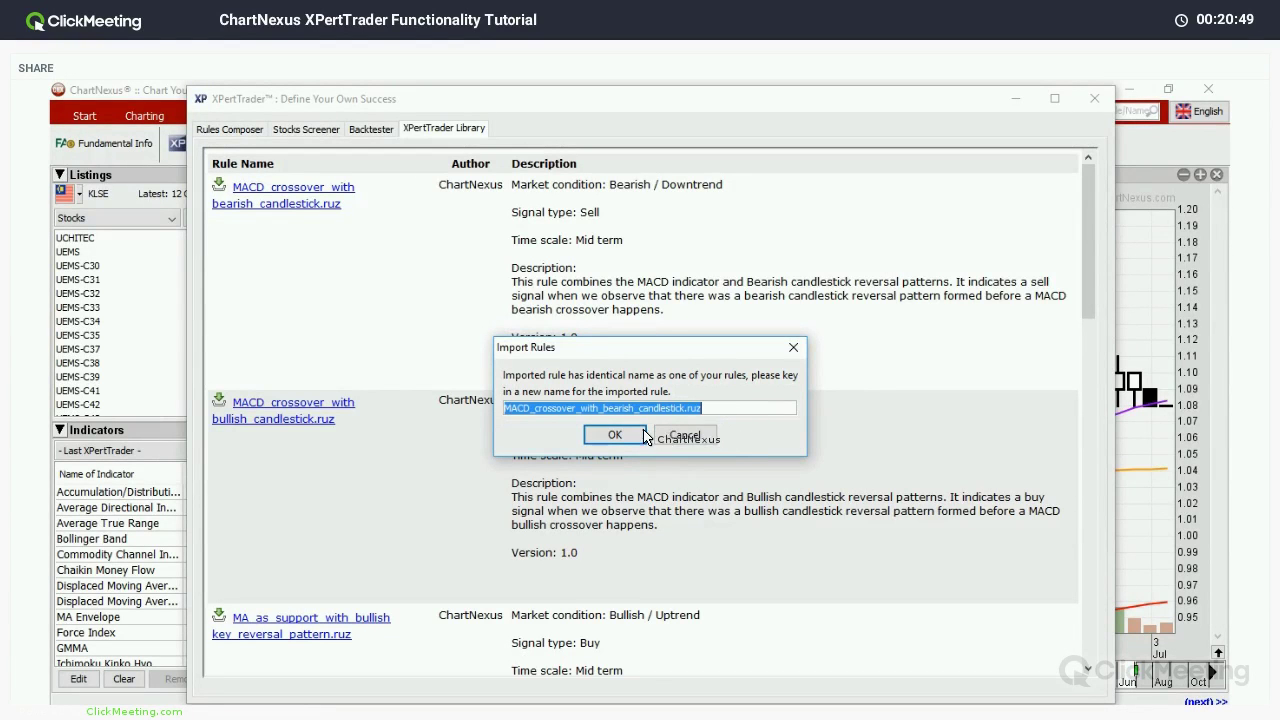
pyautogui.click(702, 408)
pyautogui.write('1')
pyautogui.press('Return')
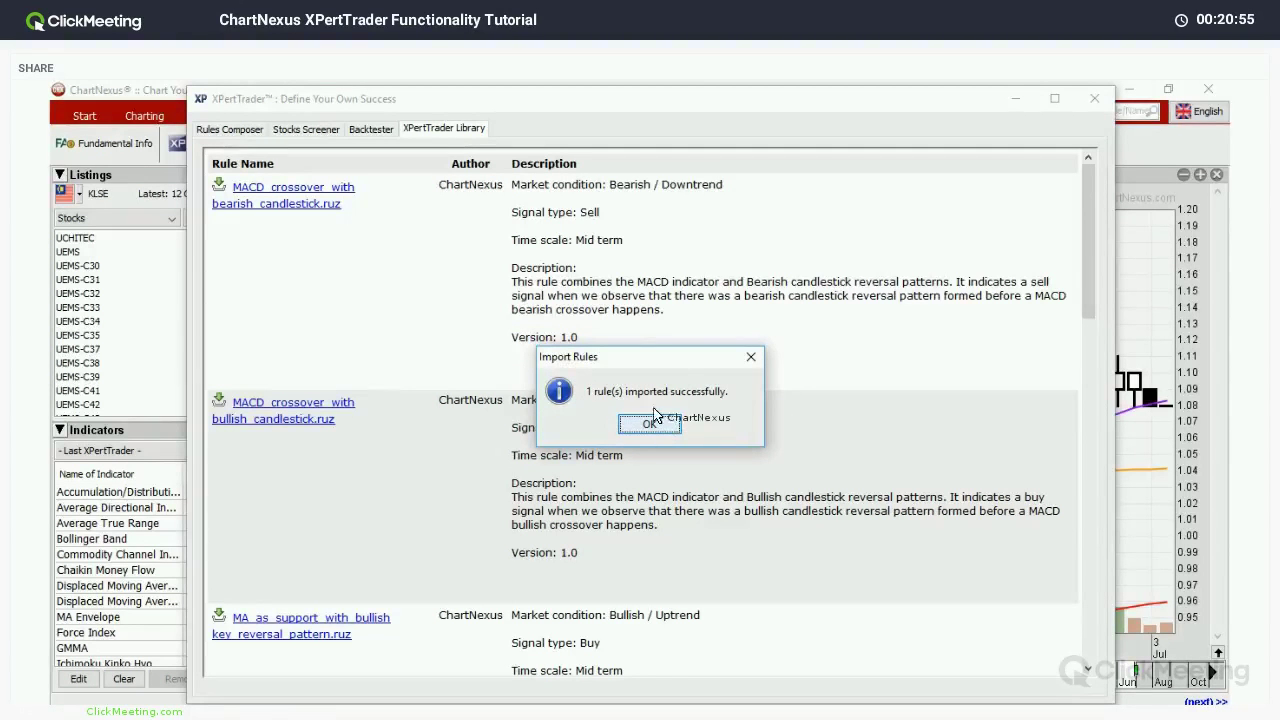
pyautogui.click(318, 141)
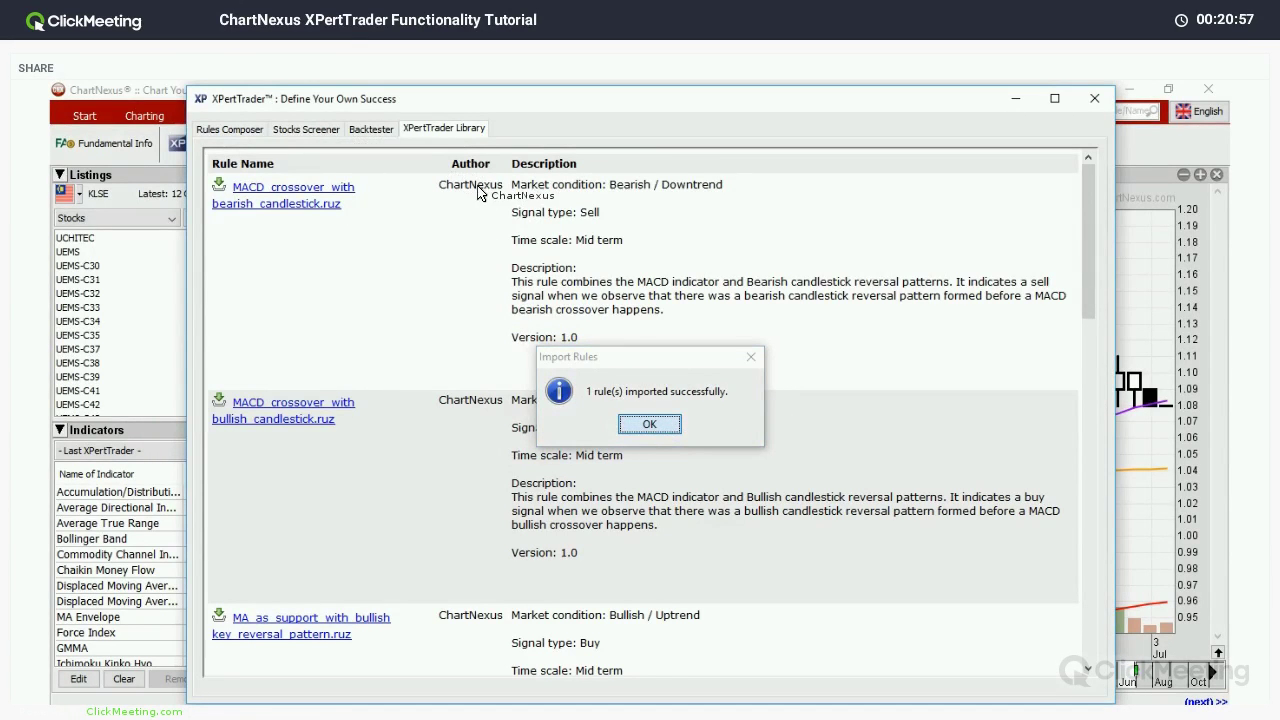
# Step: Screen stocks using the imported MacD_Histogram_4g1r_with_MacD_below_0 rule
pyautogui.click(484, 197)
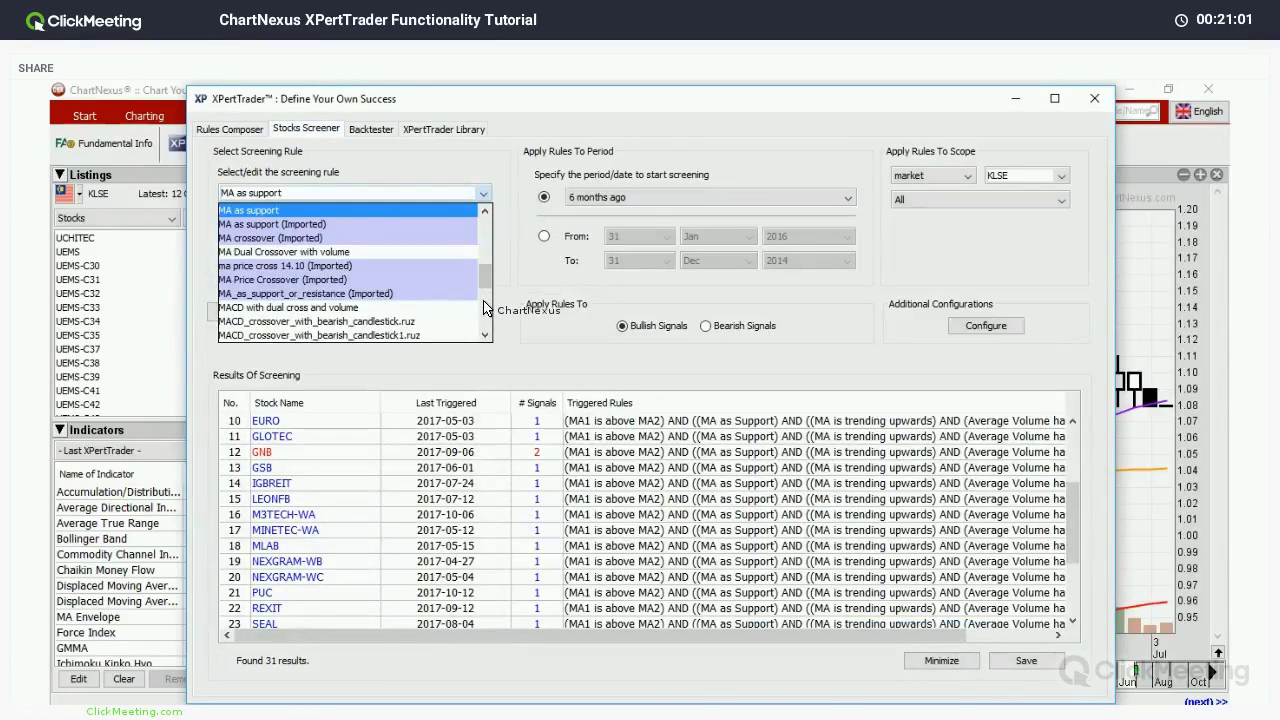
pyautogui.click(487, 320)
pyautogui.click(487, 330)
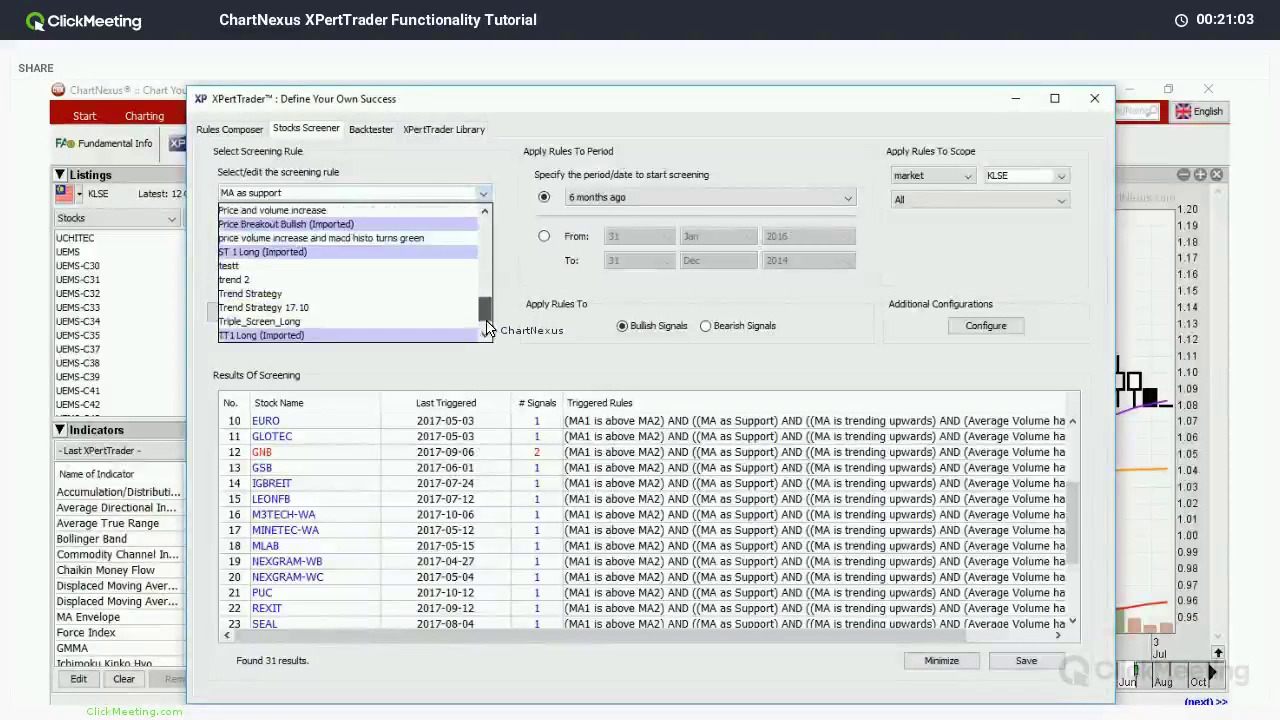
pyautogui.scroll(2, 440, 255)
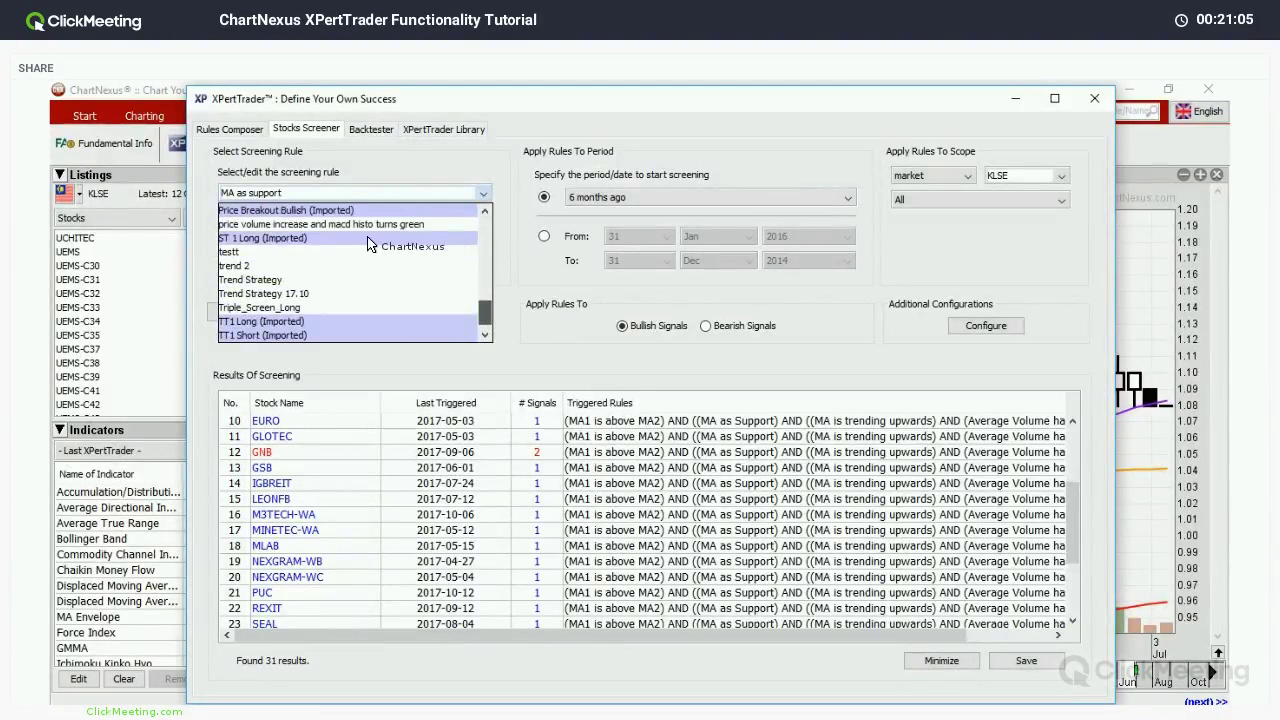
pyautogui.scroll(1, 410, 240)
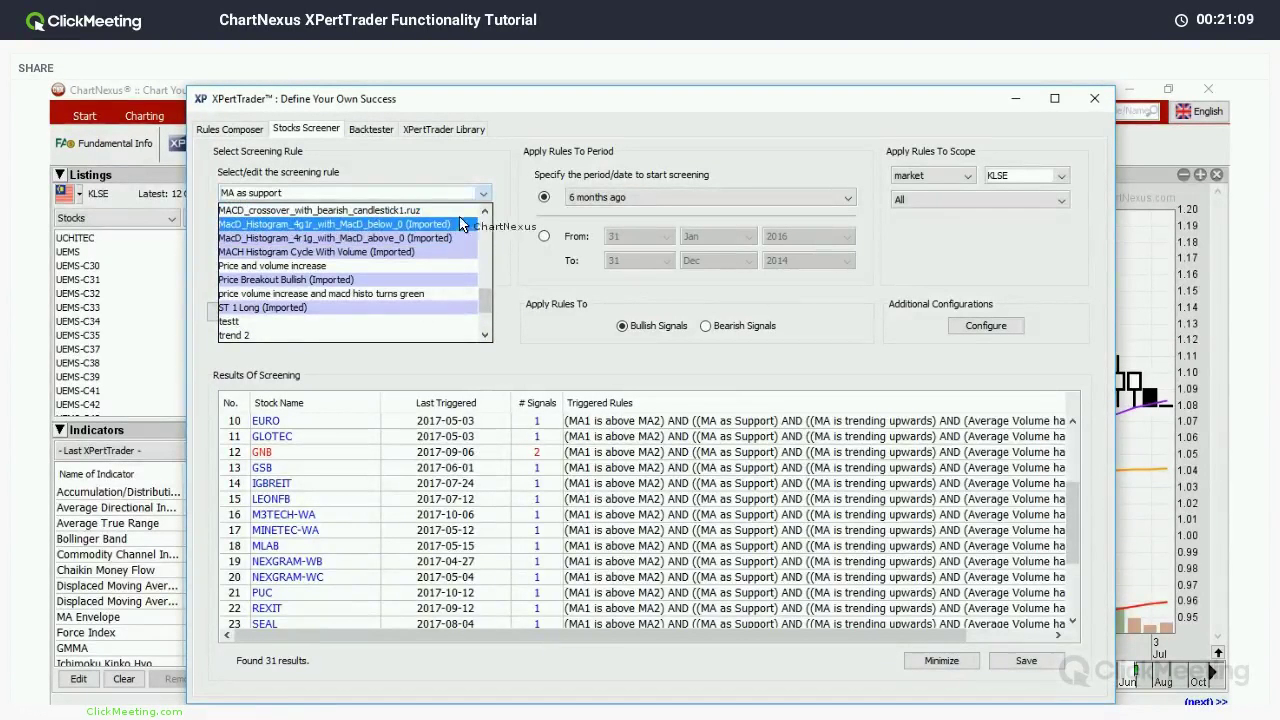
pyautogui.click(594, 230)
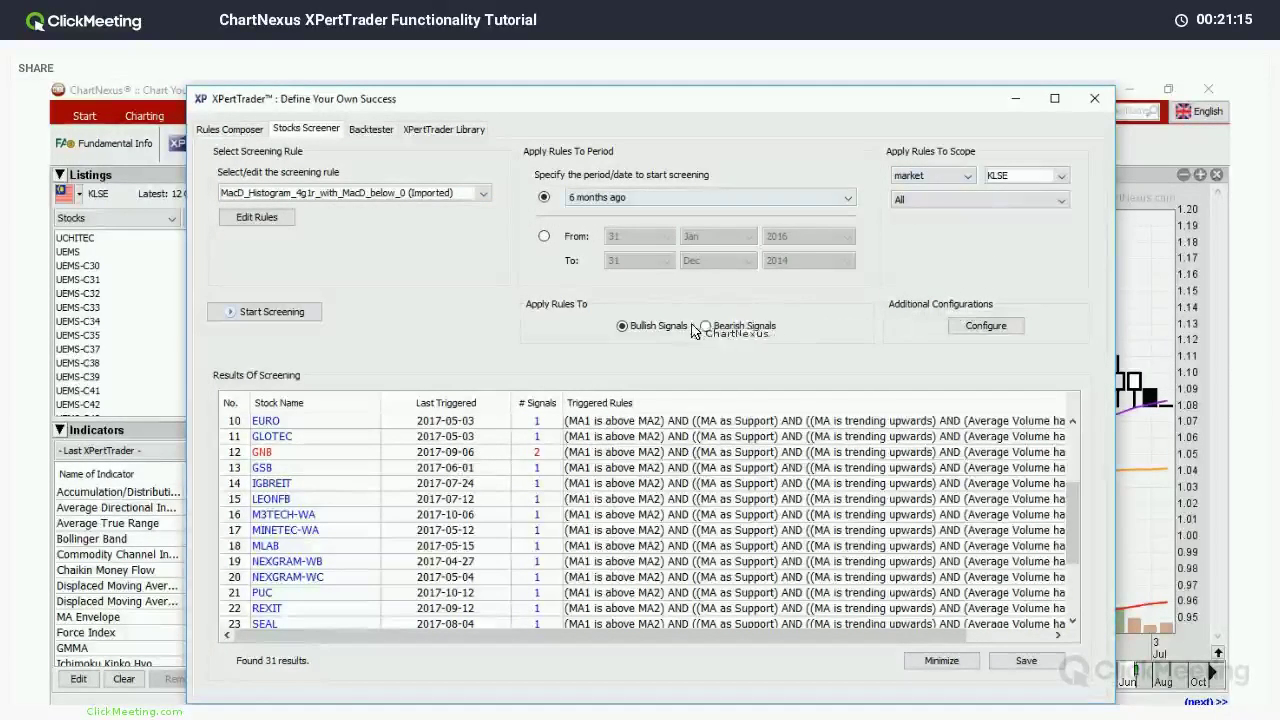
pyautogui.click(310, 317)
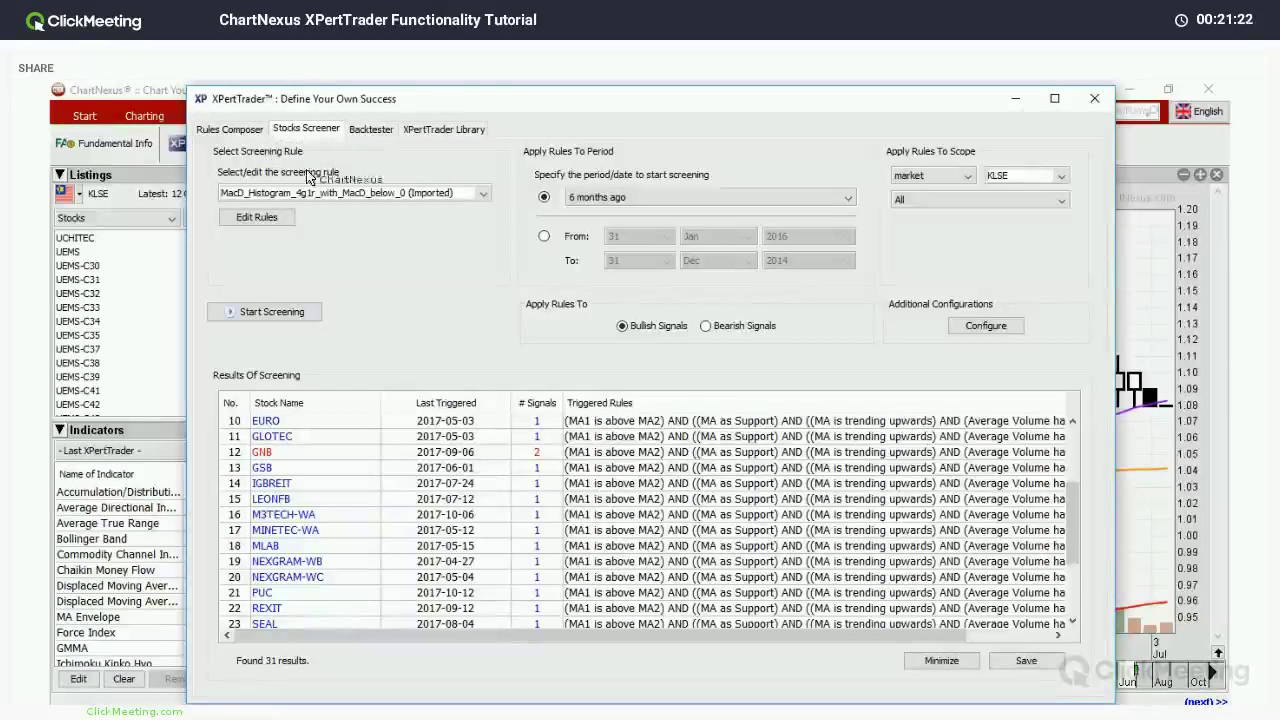
# Step: Browse the Bullish Reversal candlestick patterns in the Rules Composer
pyautogui.hotkey('ctrl', 'pageup')
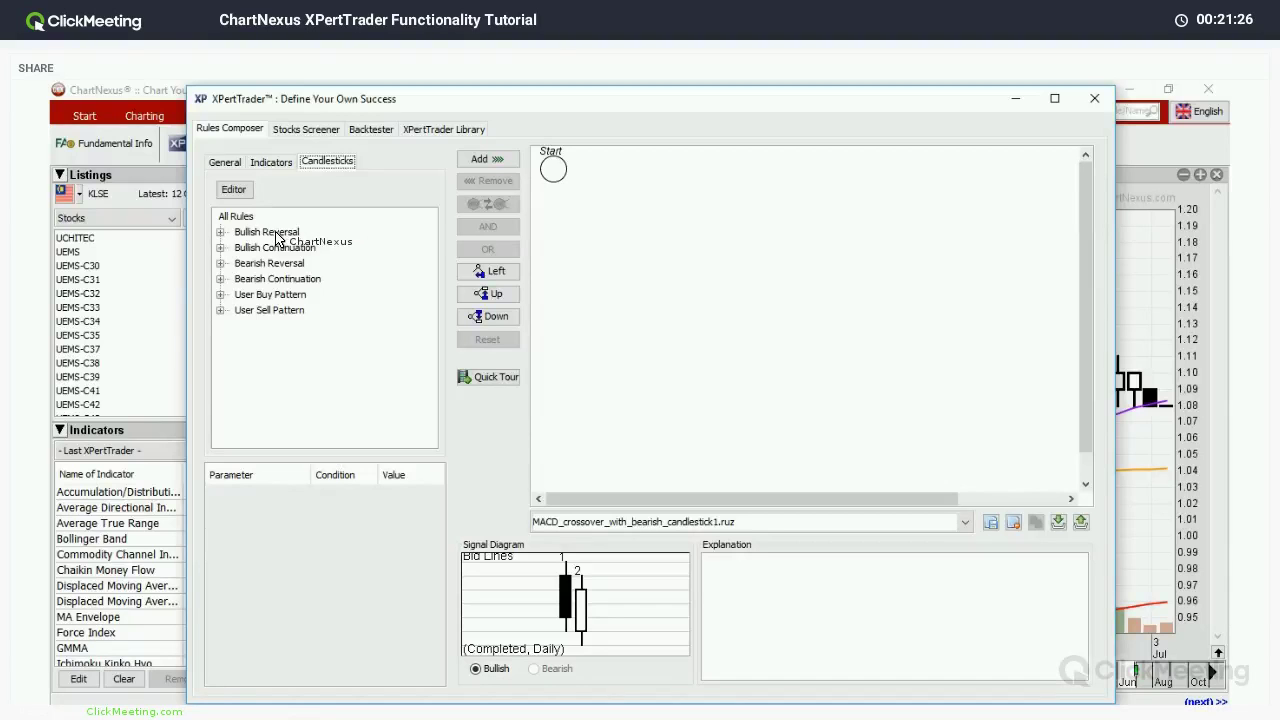
pyautogui.click(340, 233)
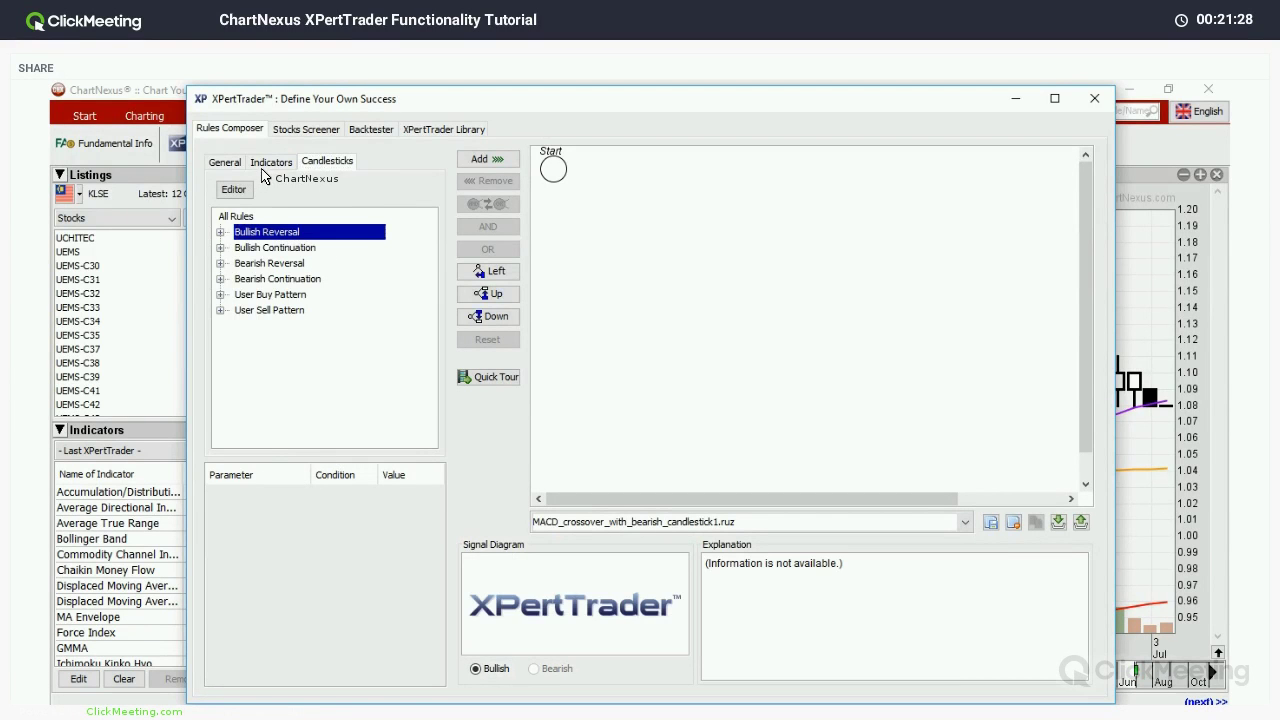
pyautogui.press('Right')
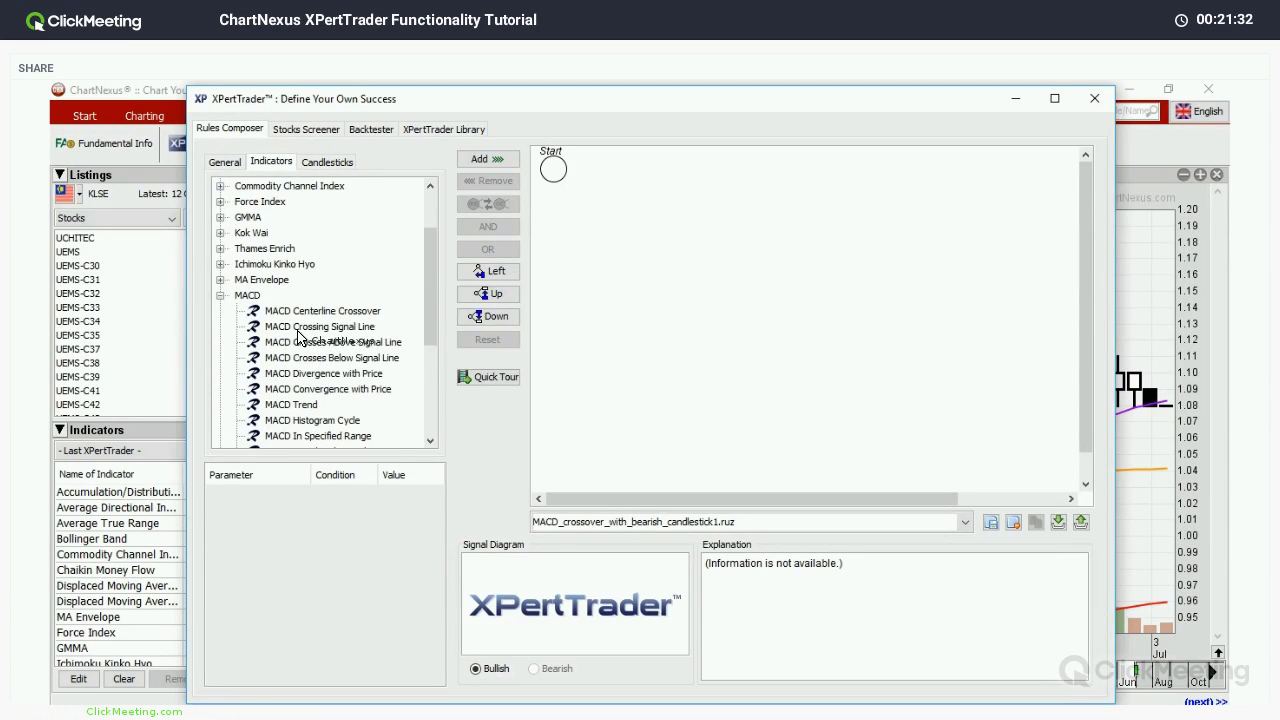
pyautogui.scroll(-5, 297, 335)
# Step: Preview the MA Dual Crossover rule (periods 12 and 26) with its bearish diagram
pyautogui.doubleClick(338, 266)
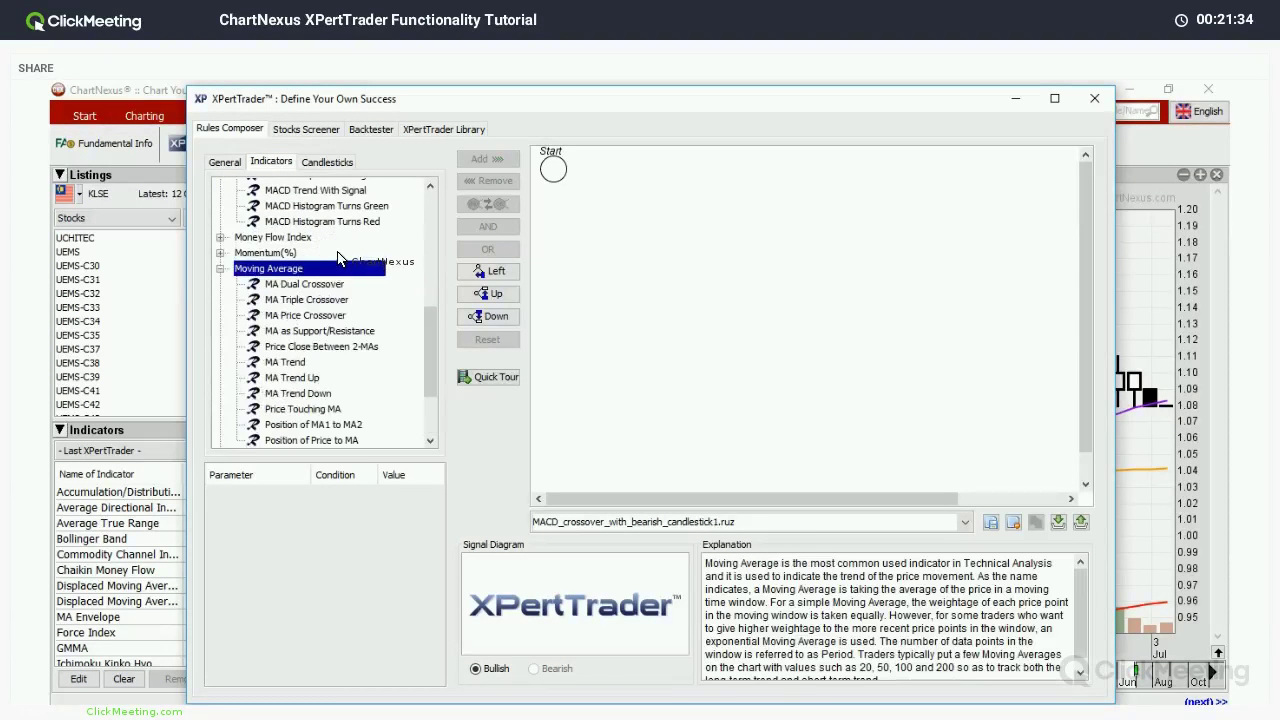
pyautogui.scroll(-1, 338, 259)
pyautogui.click(338, 250)
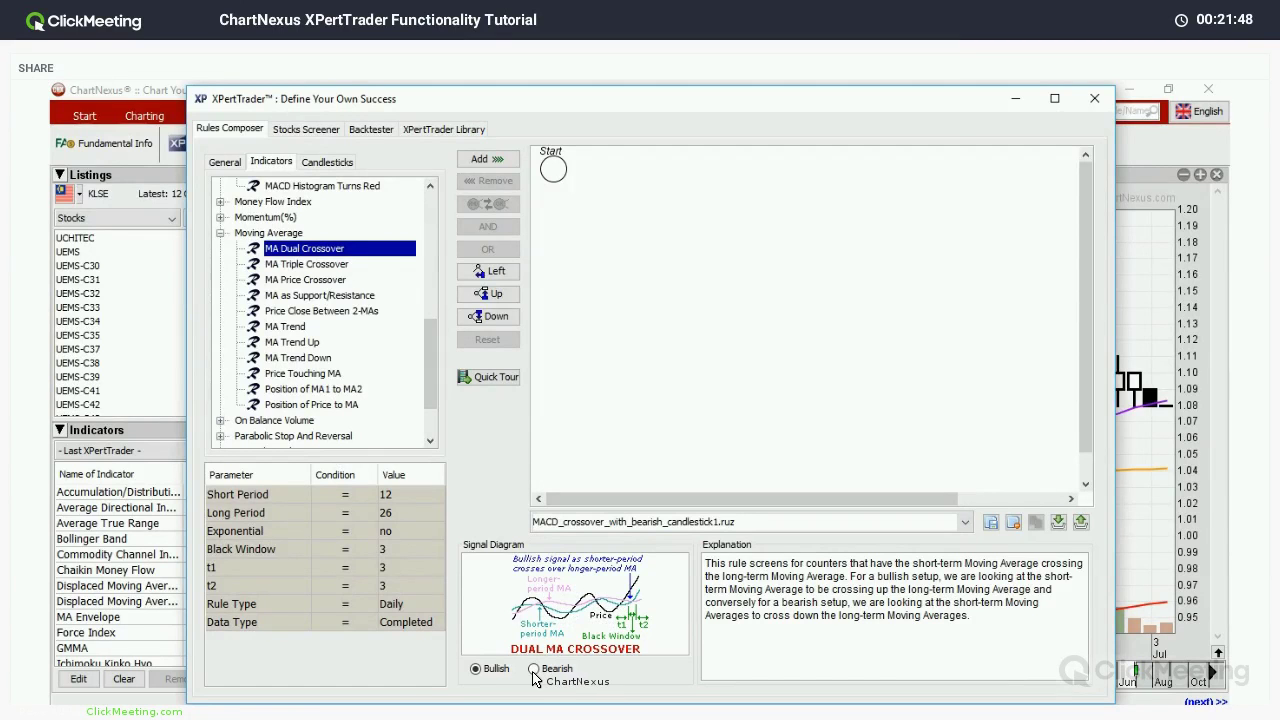
pyautogui.click(479, 670)
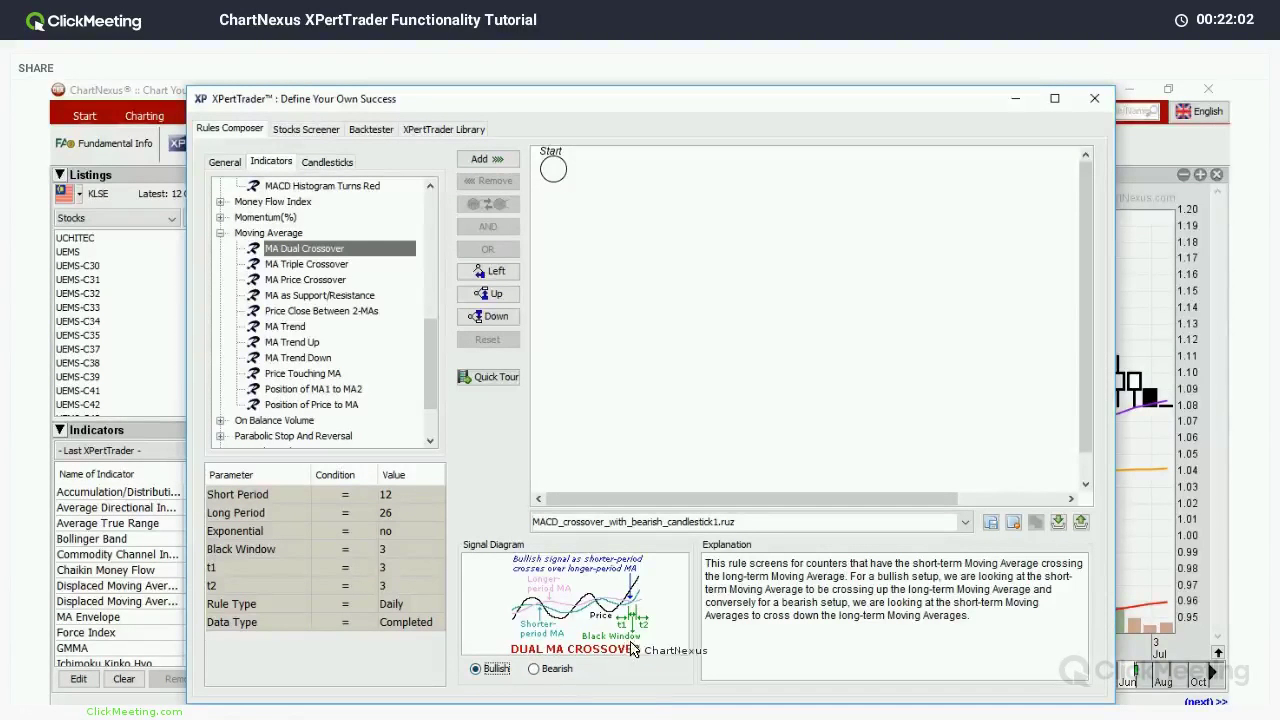
pyautogui.press('Down')
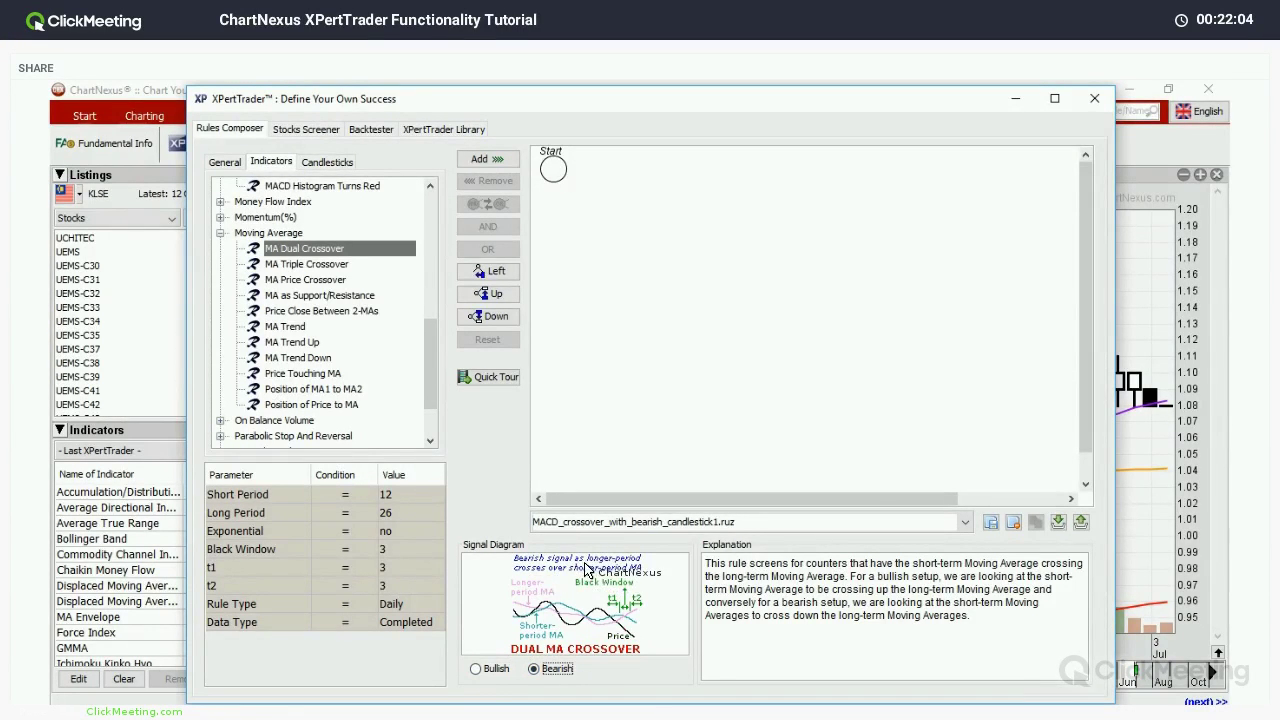